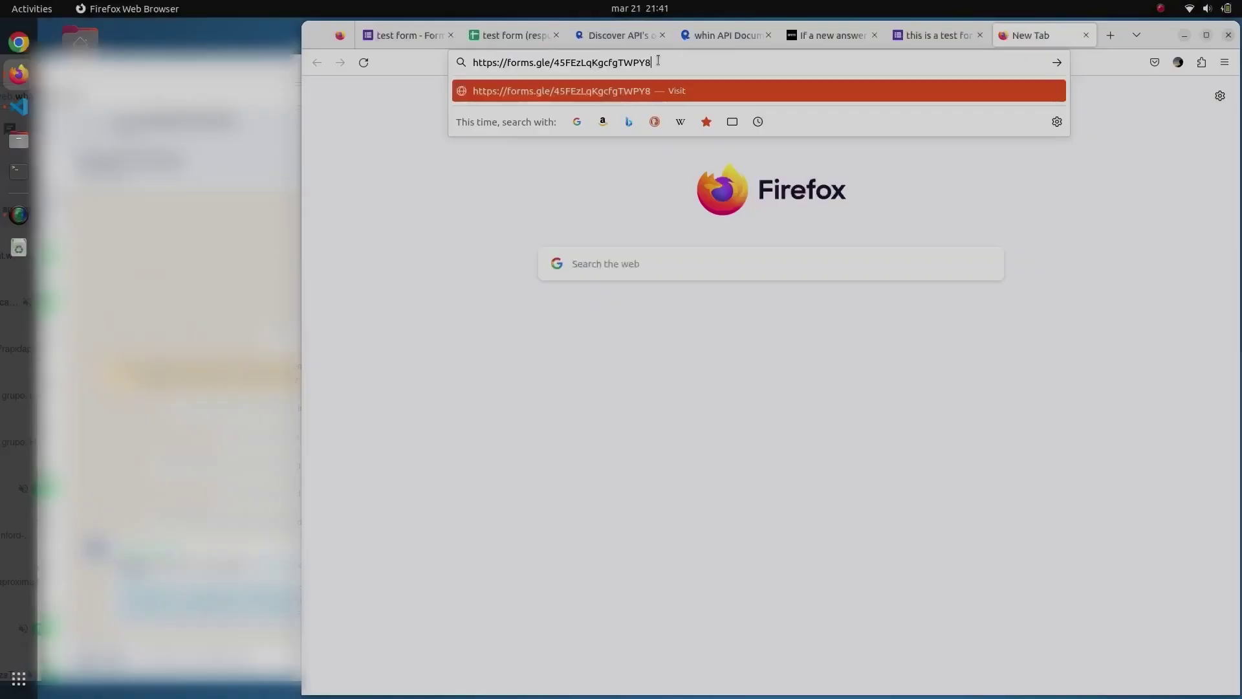
- Open the form link, enter "second answer" as Nombre and fill in the Correo electrónico field with an e-mail address
{"action": "key", "text": "Return"}
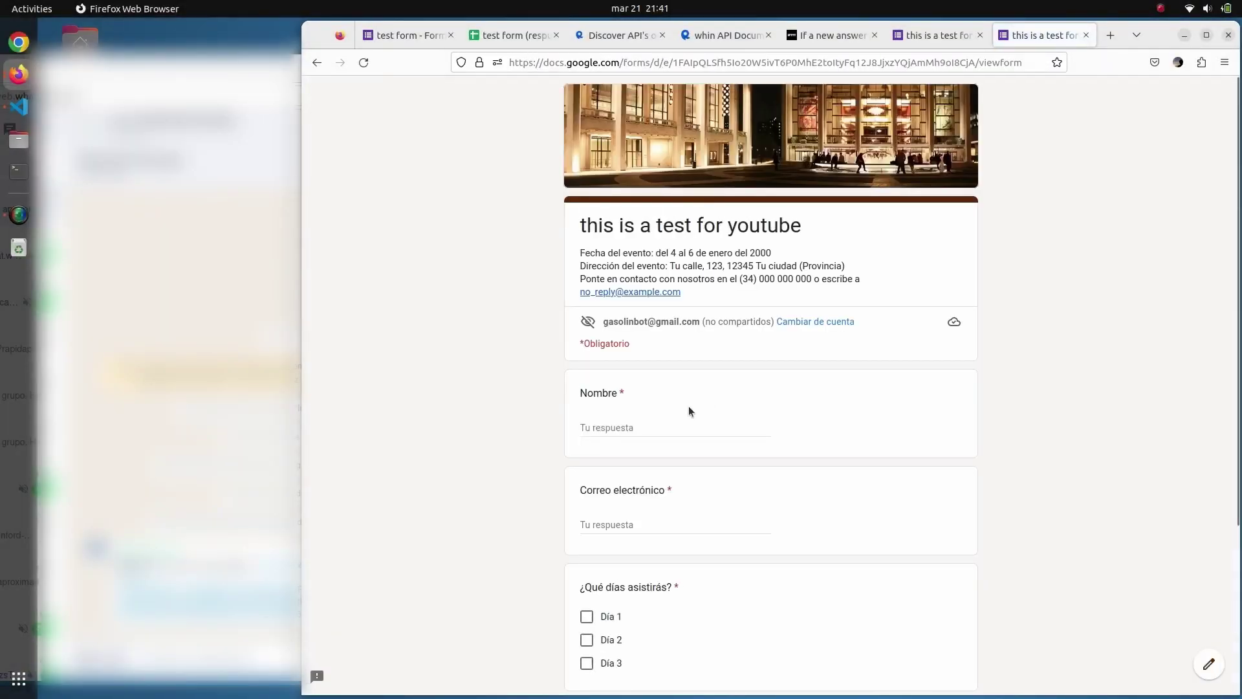
{"action": "left_click", "coordinate": [647, 425]}
{"action": "type", "text": "second answer"}
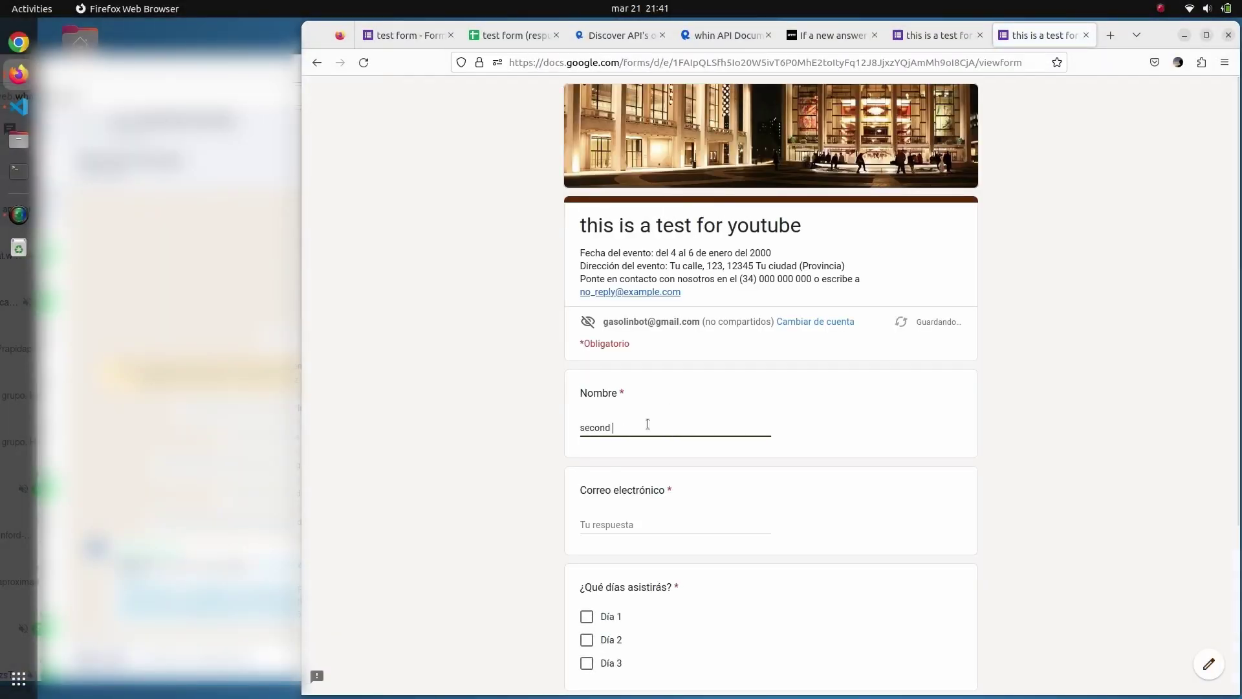
{"action": "left_click", "coordinate": [614, 522]}
{"action": "type", "text": "my@e"}
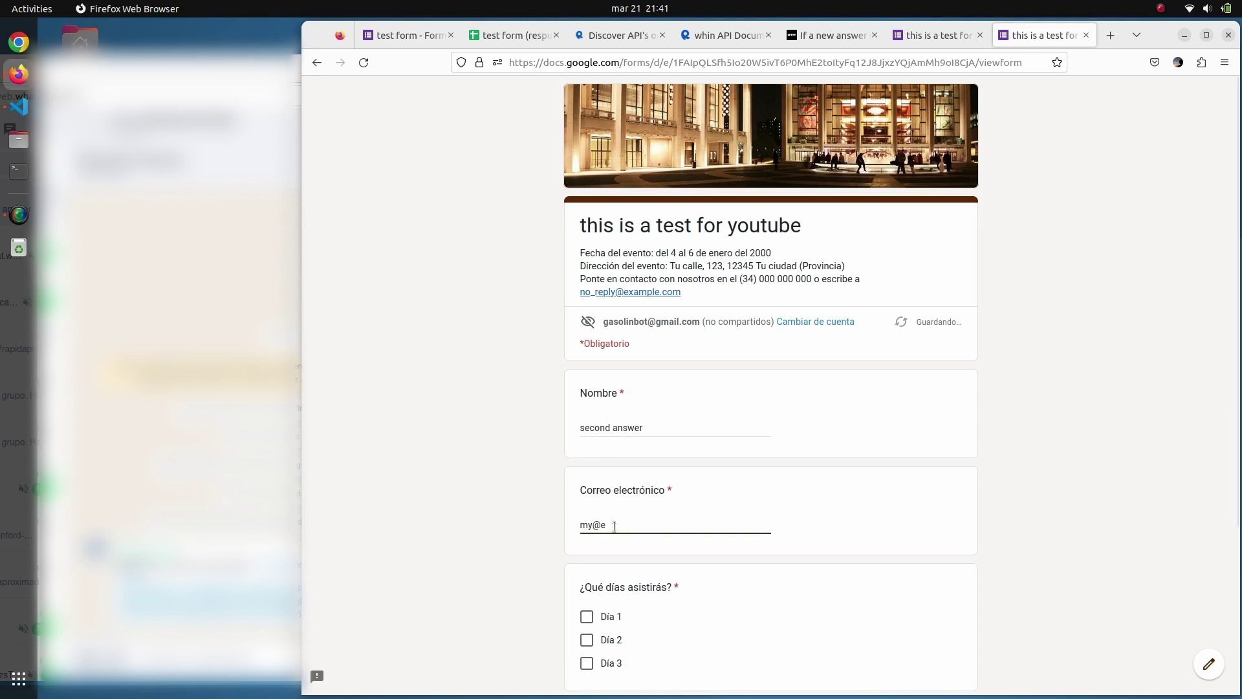
{"action": "type", "text": "mail.com"}
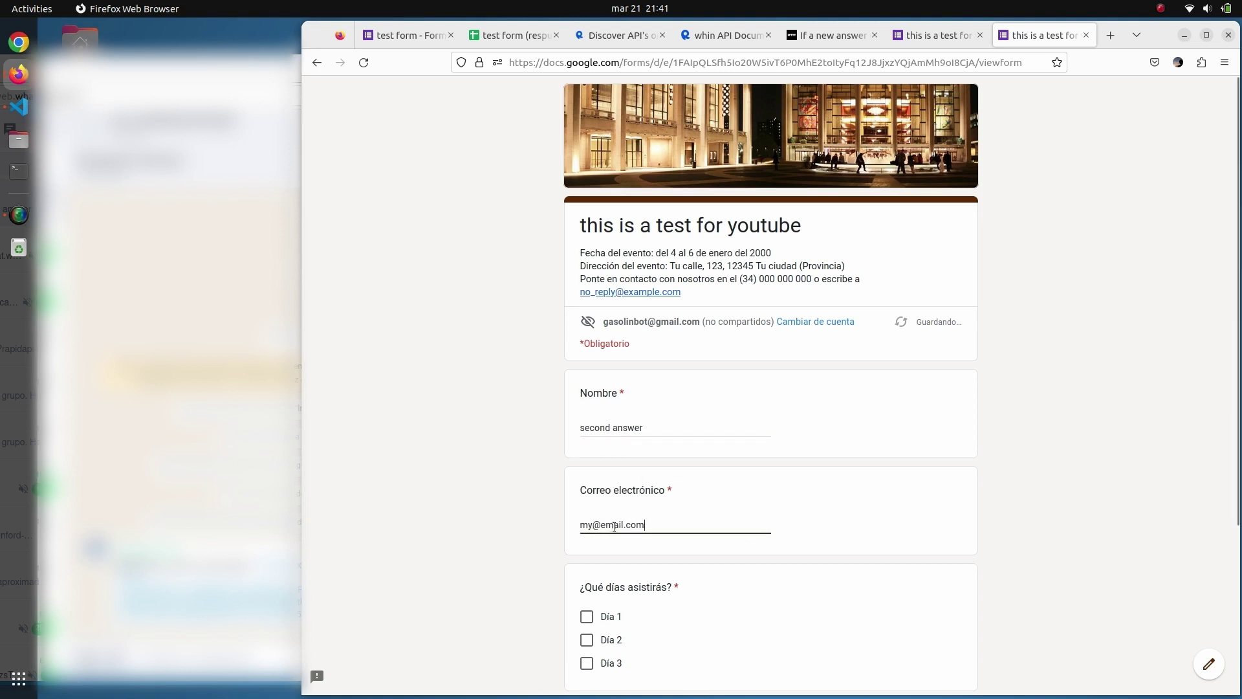
- Select Día 1, Día 2 and Día 3, accept the payment condition with Sí, and submit the form
{"action": "left_click", "coordinate": [587, 616]}
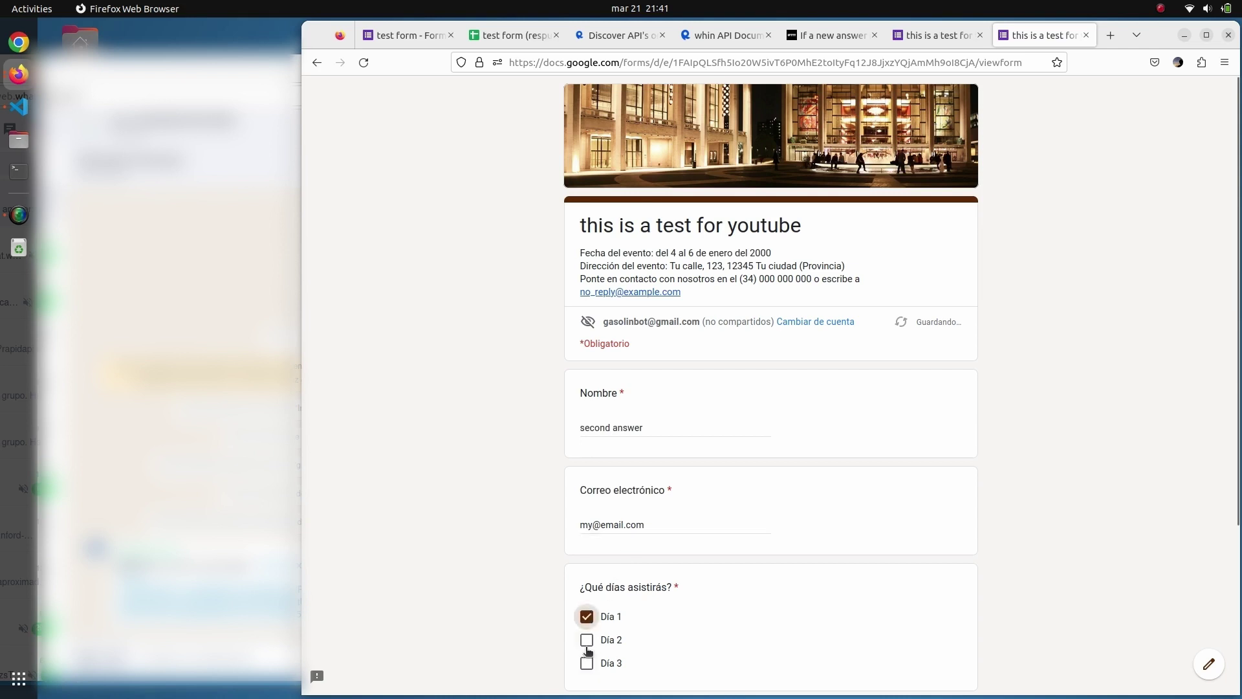
{"action": "left_click", "coordinate": [587, 640]}
{"action": "left_click", "coordinate": [587, 663]}
{"action": "scroll", "coordinate": [656, 600], "scroll_direction": "down", "scroll_amount": 4}
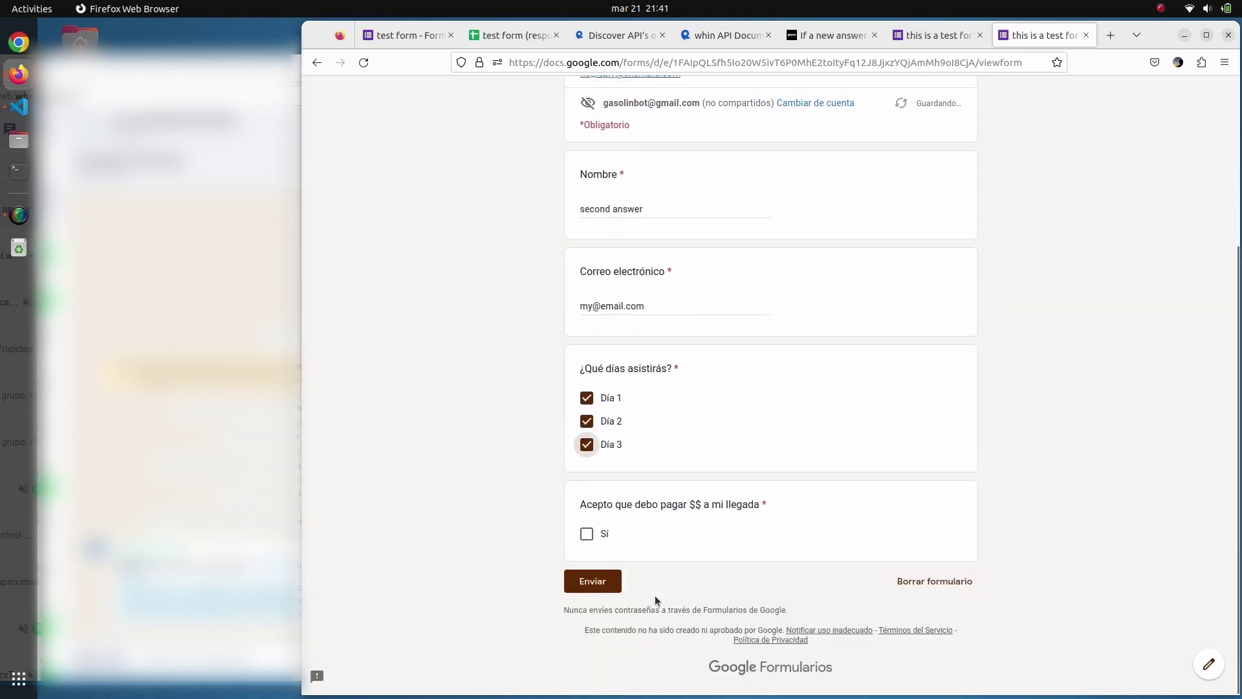
{"action": "left_click", "coordinate": [590, 533]}
{"action": "left_click", "coordinate": [591, 581]}
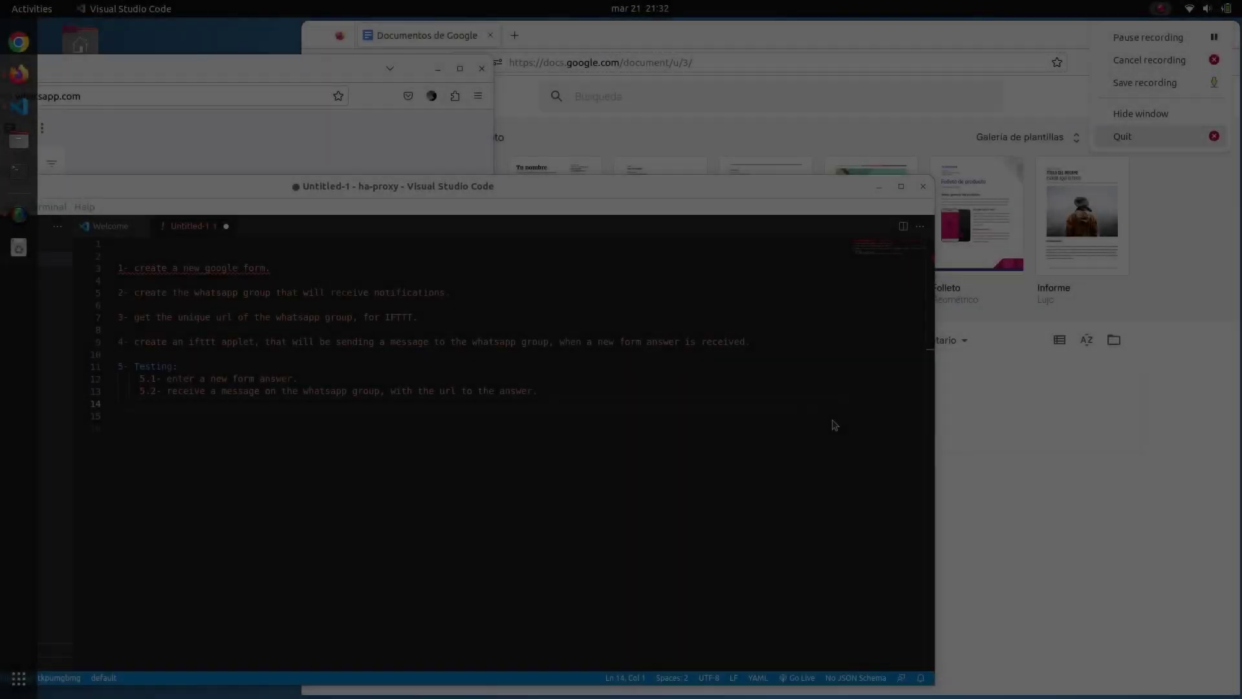
- Review the numbered plan in the Visual Studio Code file and highlight its first item about creating a Google form
{"action": "left_click", "coordinate": [536, 430]}
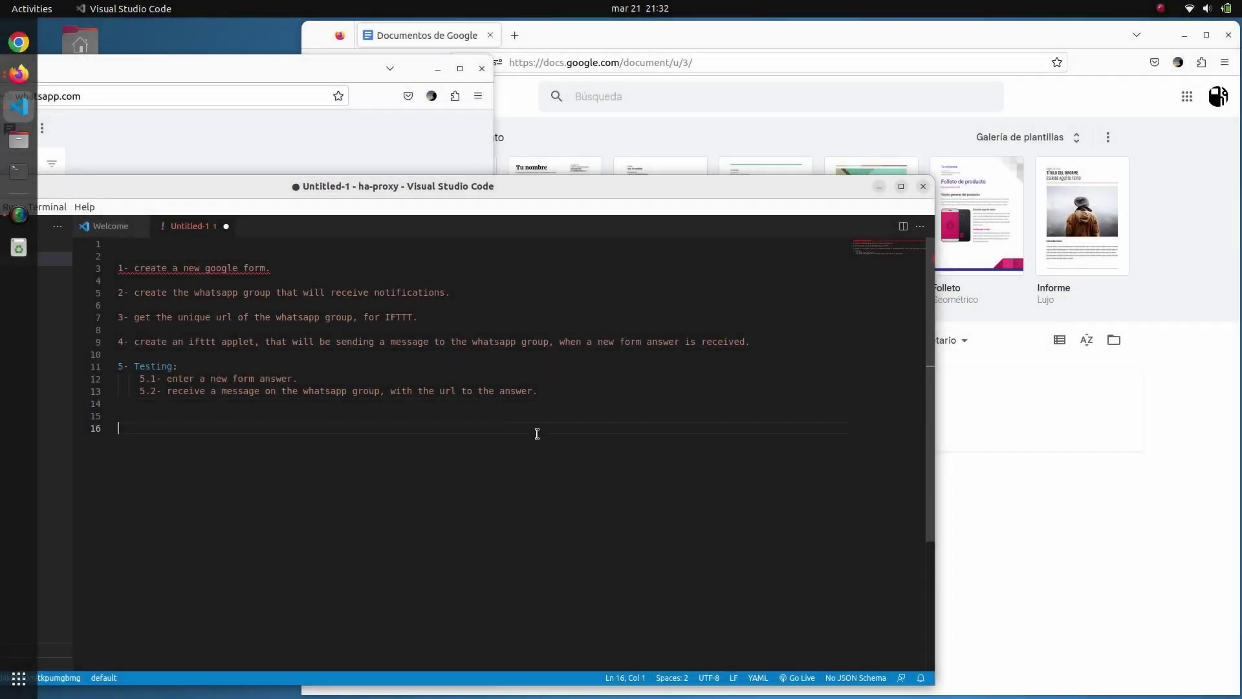
{"action": "left_click_drag", "start_coordinate": [537, 433], "coordinate": [111, 266]}
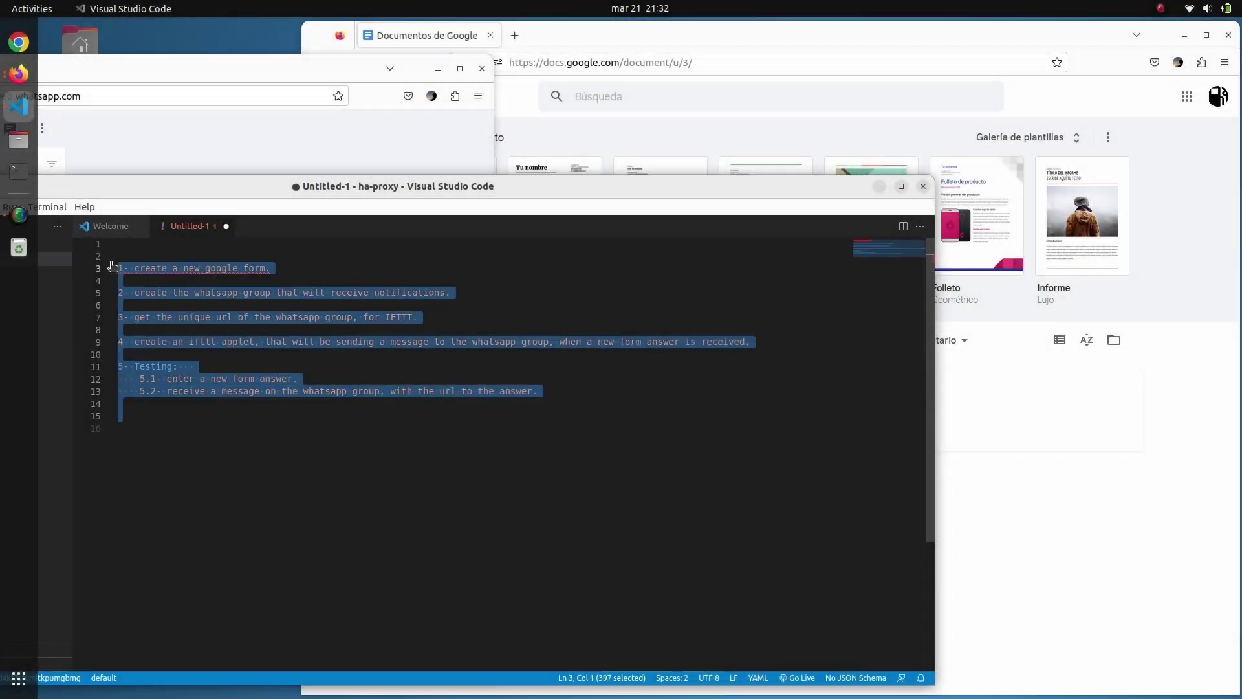
{"action": "left_click", "coordinate": [301, 411]}
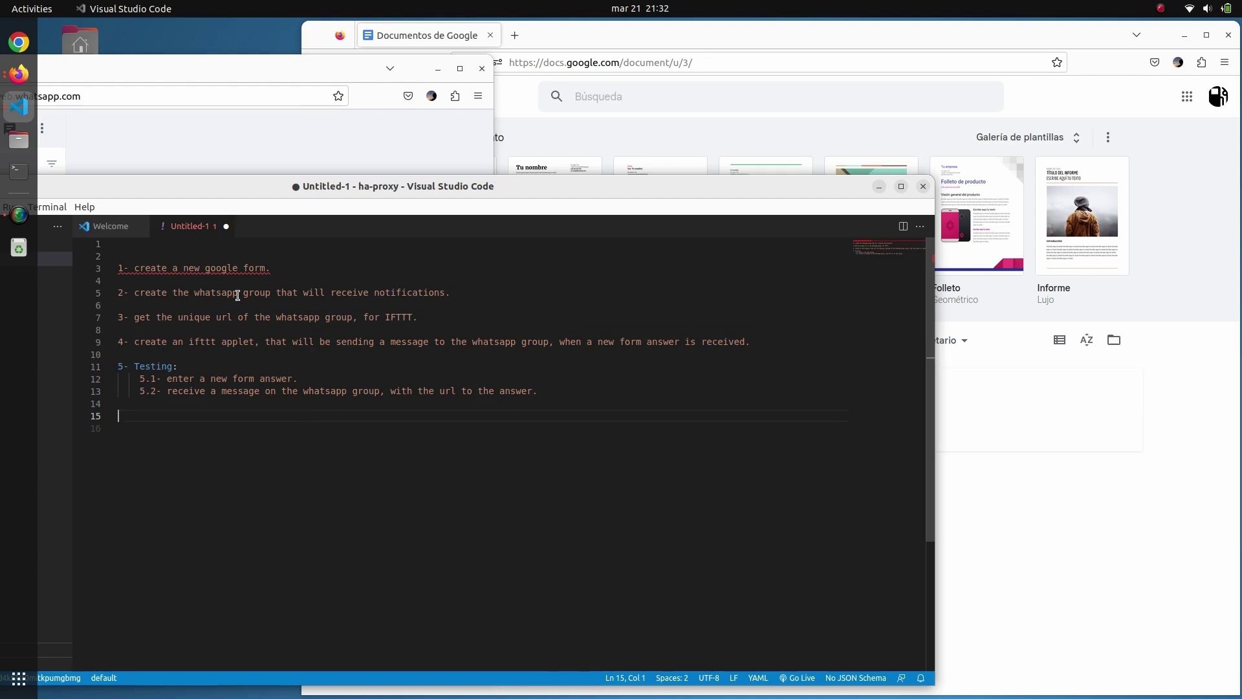
{"action": "left_click_drag", "start_coordinate": [277, 271], "coordinate": [112, 265]}
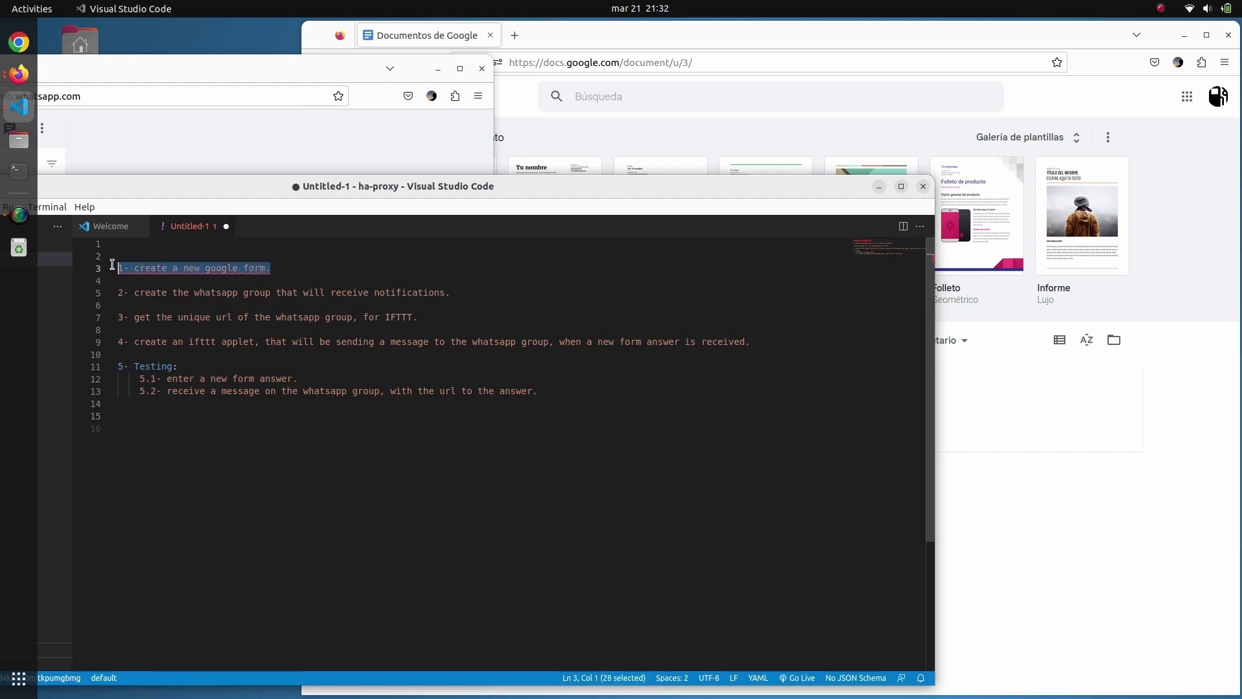
- Switch to Firefox, go from Google Docs to Google Forms and create a form from the "Inscripción a un evento" template
{"action": "left_click", "coordinate": [419, 34]}
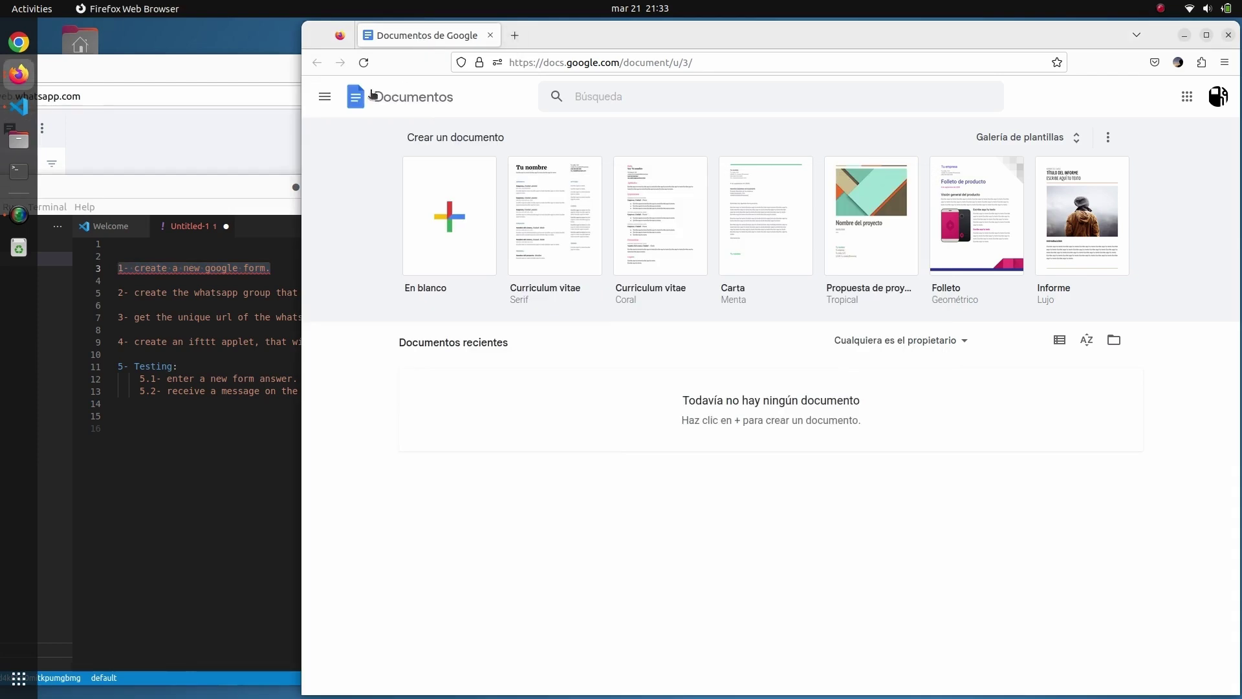
{"action": "left_click", "coordinate": [324, 96]}
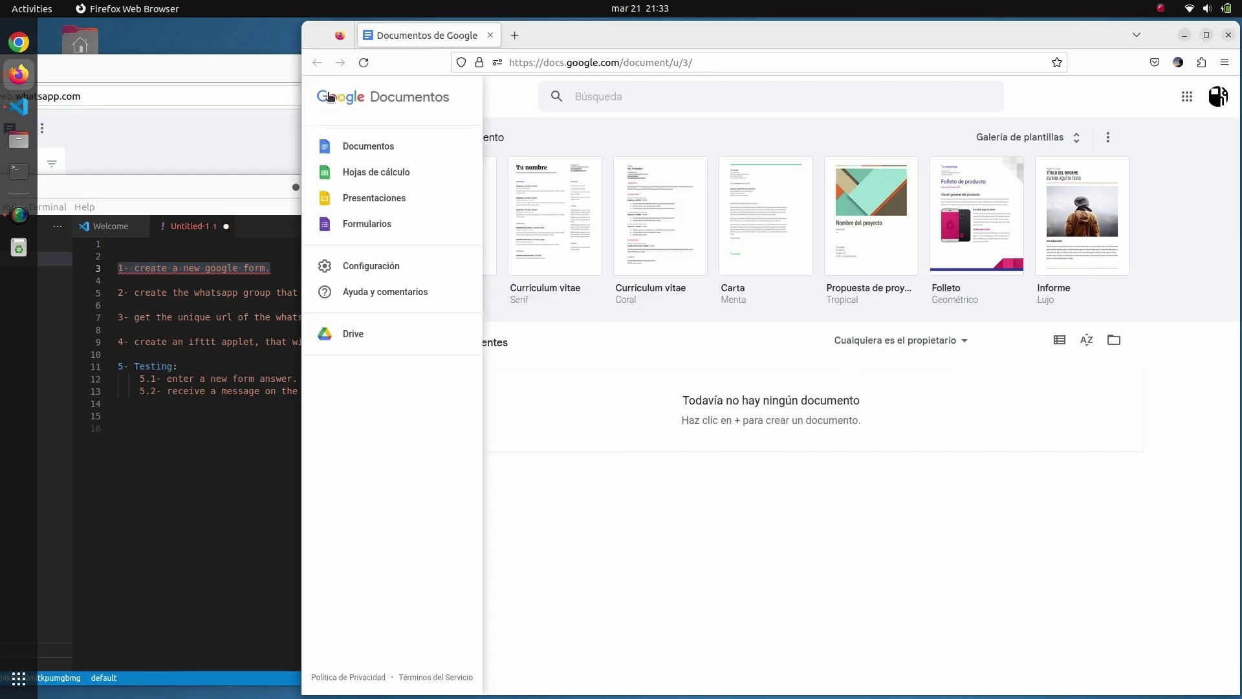
{"action": "left_click", "coordinate": [362, 224]}
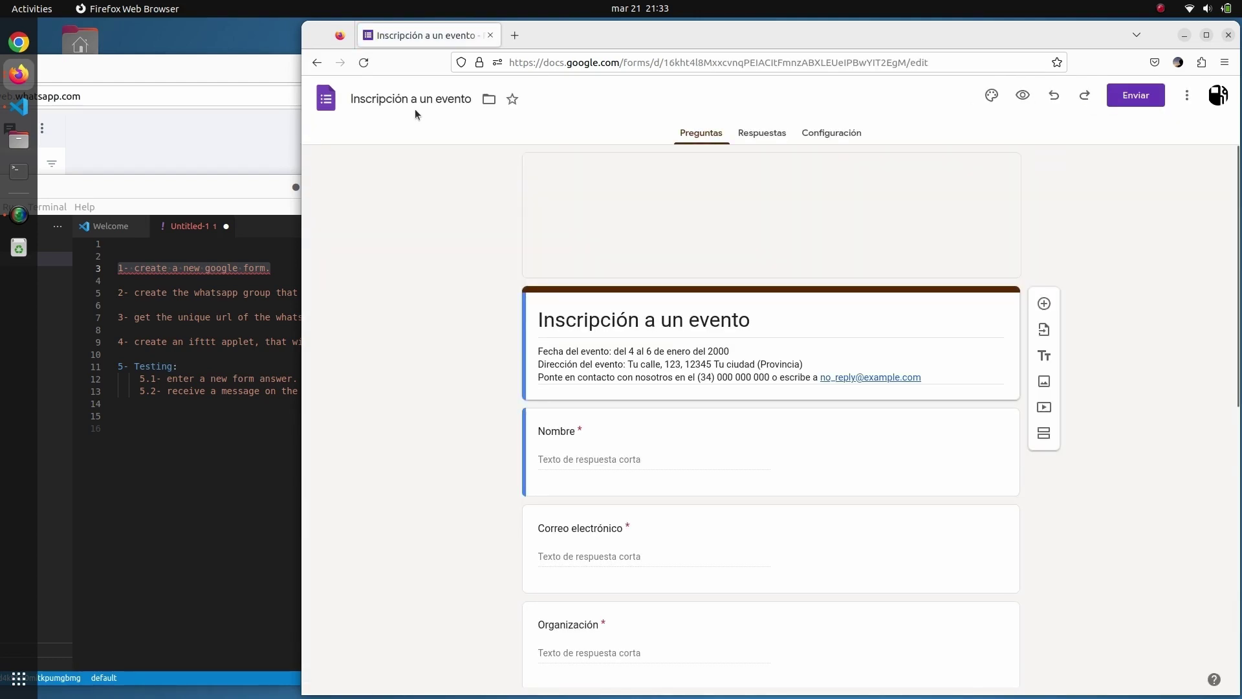
- Rename the form document as "test form"
{"action": "double_click", "coordinate": [419, 100]}
{"action": "left_click", "coordinate": [419, 102]}
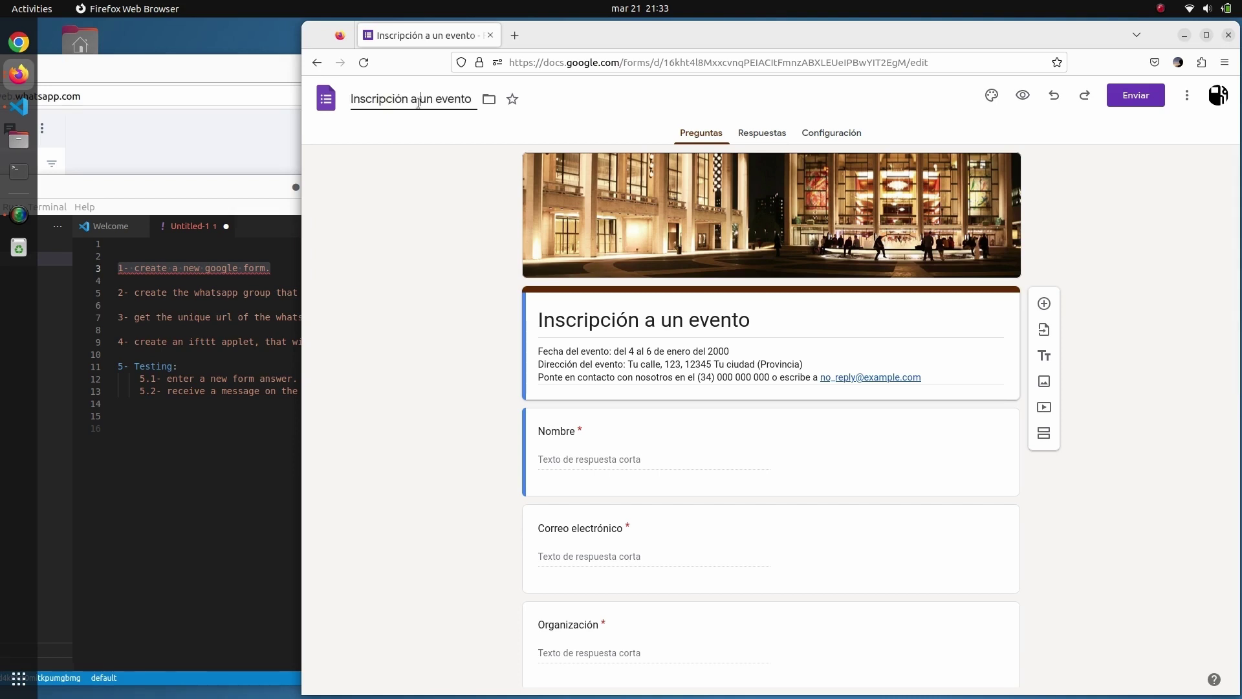
{"action": "key", "text": "ctrl+a"}
{"action": "type", "text": "test for"}
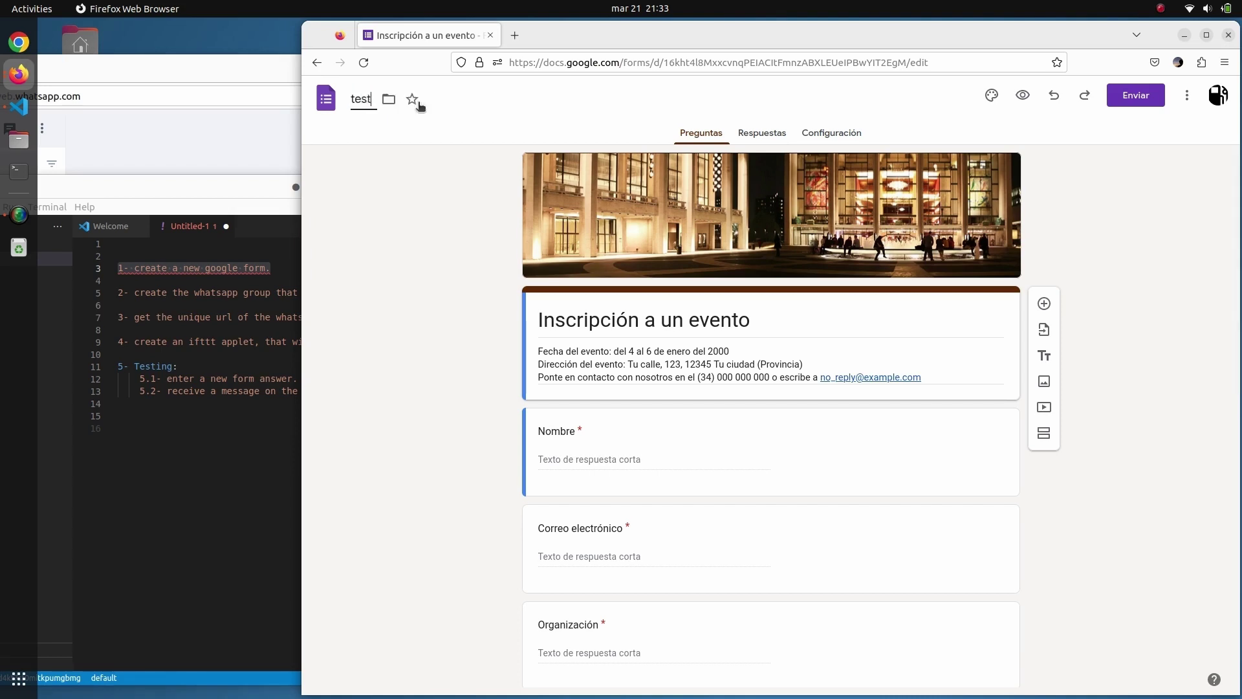
- Replace the form's heading with "this is a test for youtube"
{"action": "left_click", "coordinate": [630, 322]}
{"action": "key", "text": "ctrl+a"}
{"action": "type", "text": "this is"}
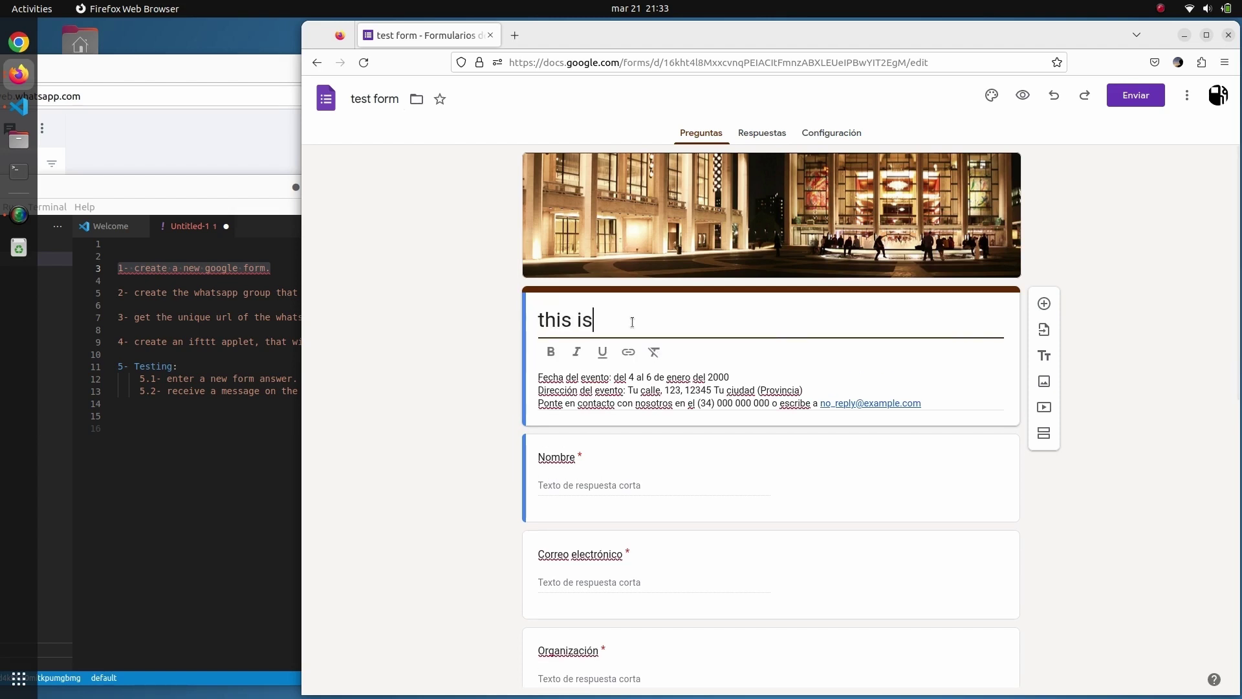
{"action": "type", "text": " a test for"}
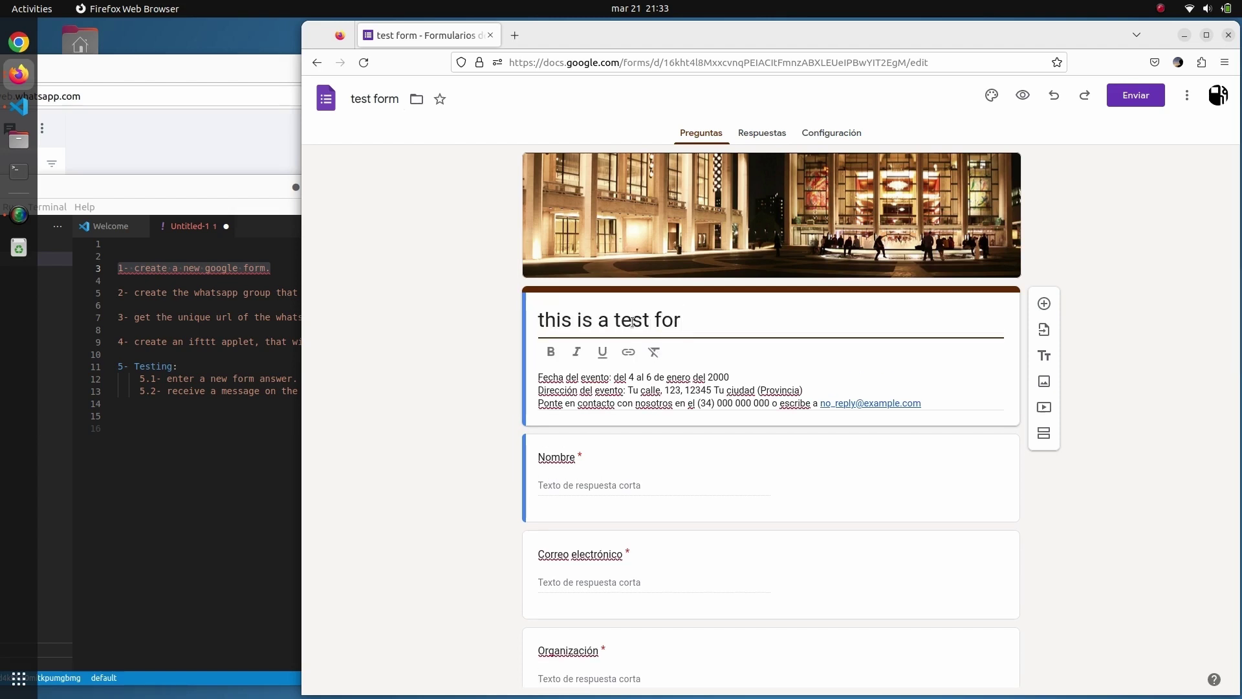
{"action": "type", "text": " youtube"}
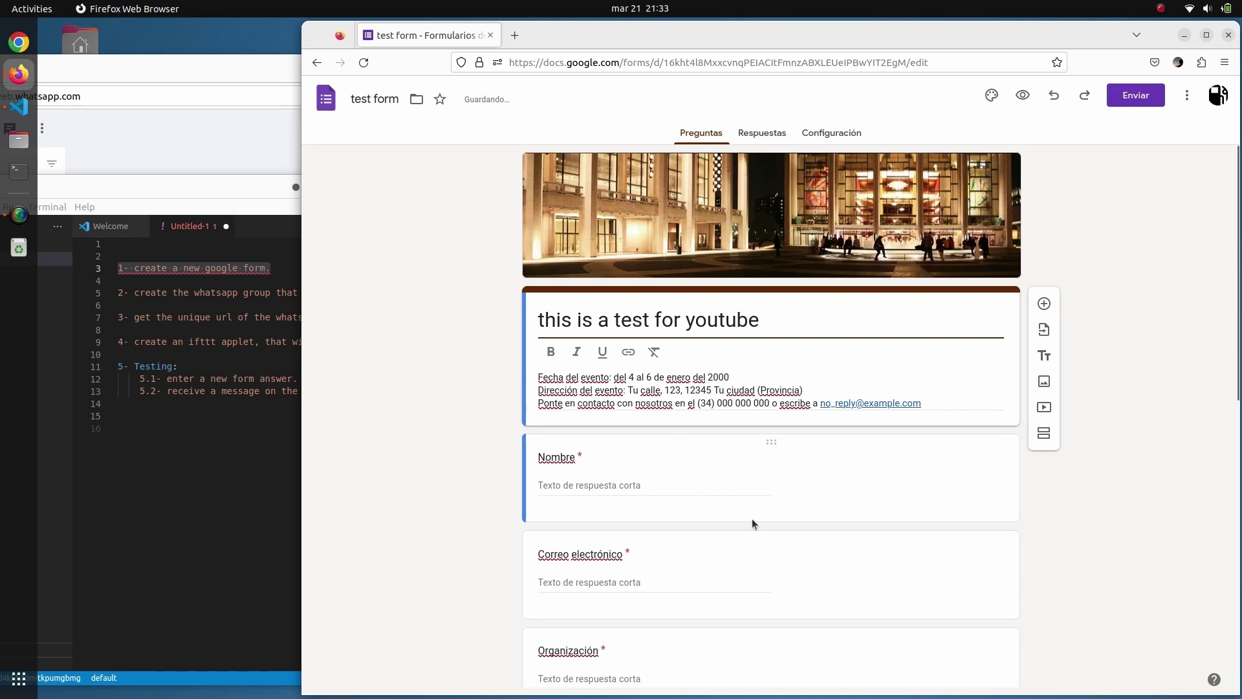
- Delete the "Restricciones alimentarias" and "Organización" questions from the form
{"action": "scroll", "coordinate": [752, 522], "scroll_direction": "down", "scroll_amount": 9}
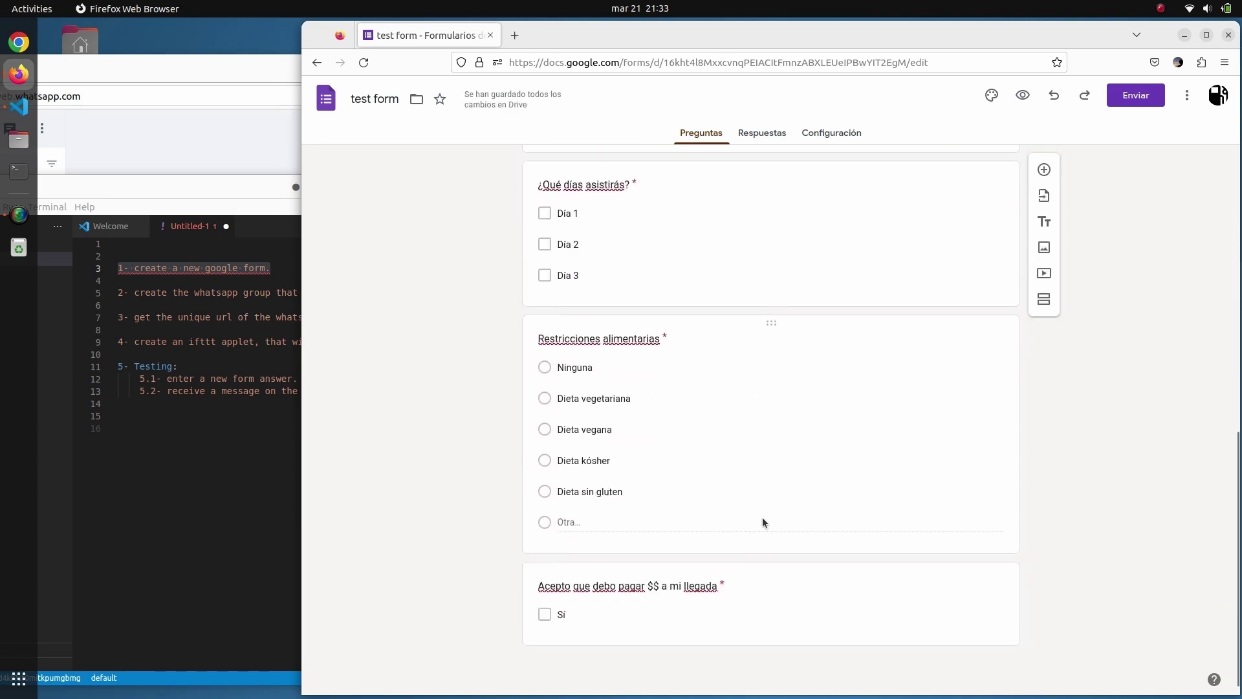
{"action": "left_click", "coordinate": [762, 521]}
{"action": "left_click", "coordinate": [858, 626]}
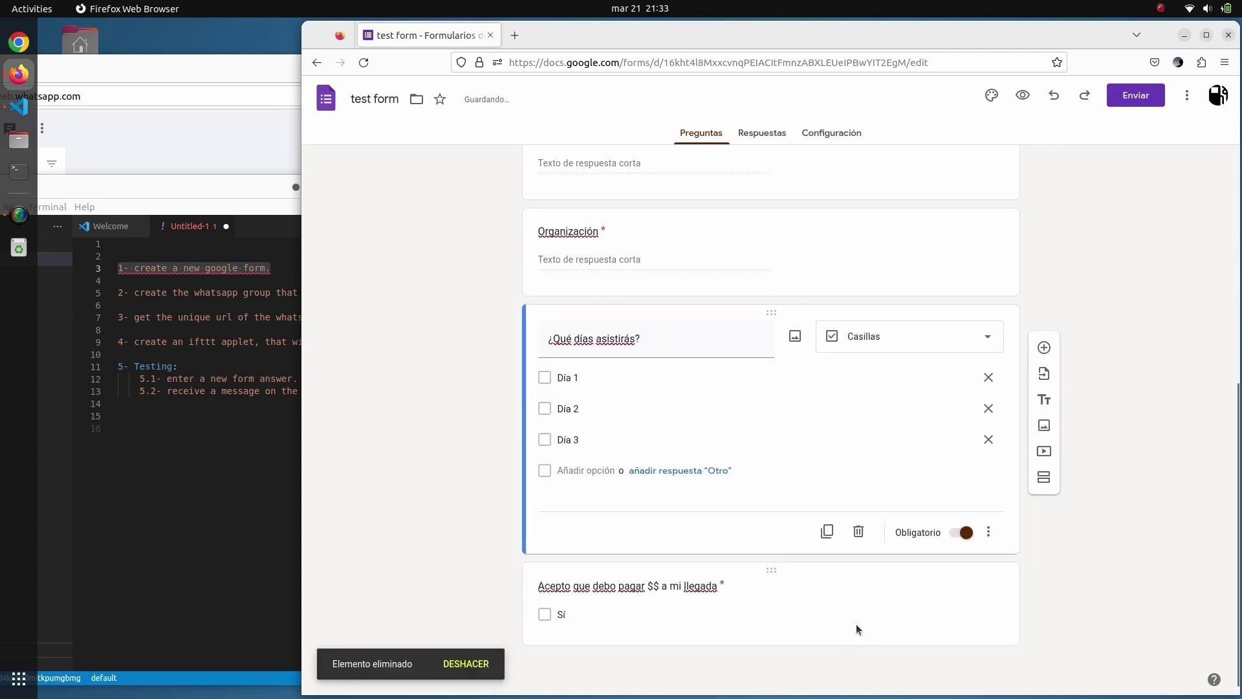
{"action": "left_click", "coordinate": [804, 274]}
{"action": "left_click", "coordinate": [859, 403]}
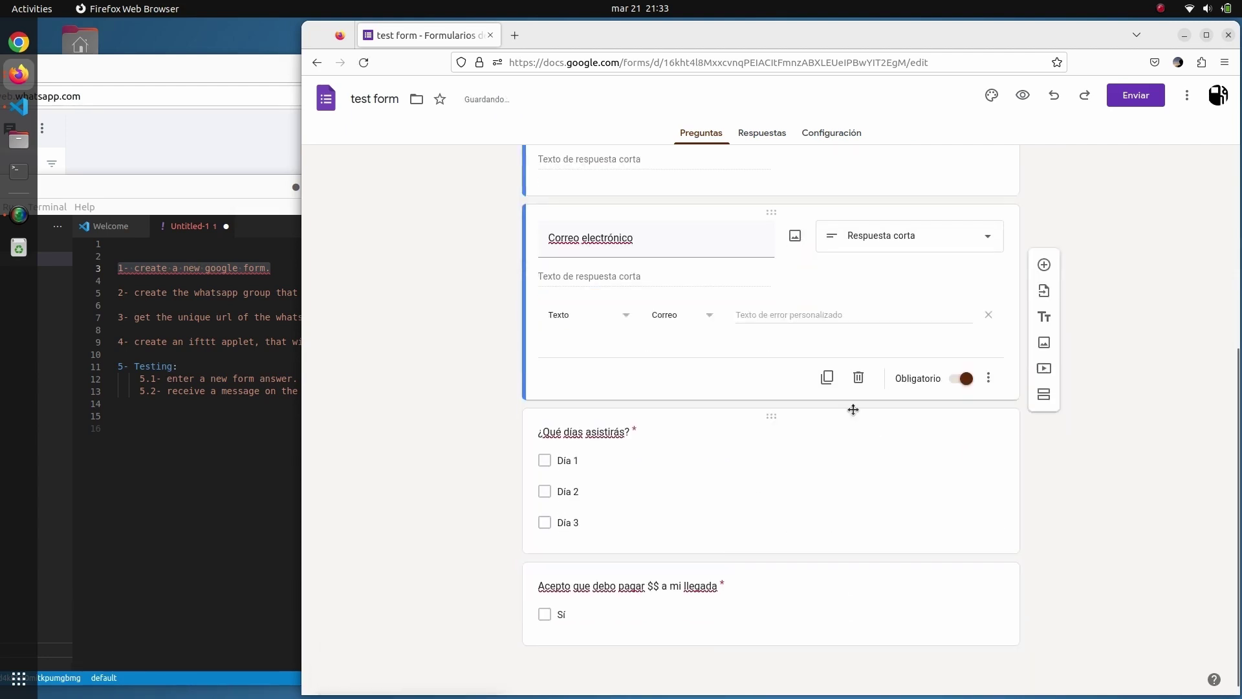
- Link the form's responses to a new spreadsheet named "test form (respuestas)"
{"action": "scroll", "coordinate": [709, 503], "scroll_direction": "up", "scroll_amount": 5}
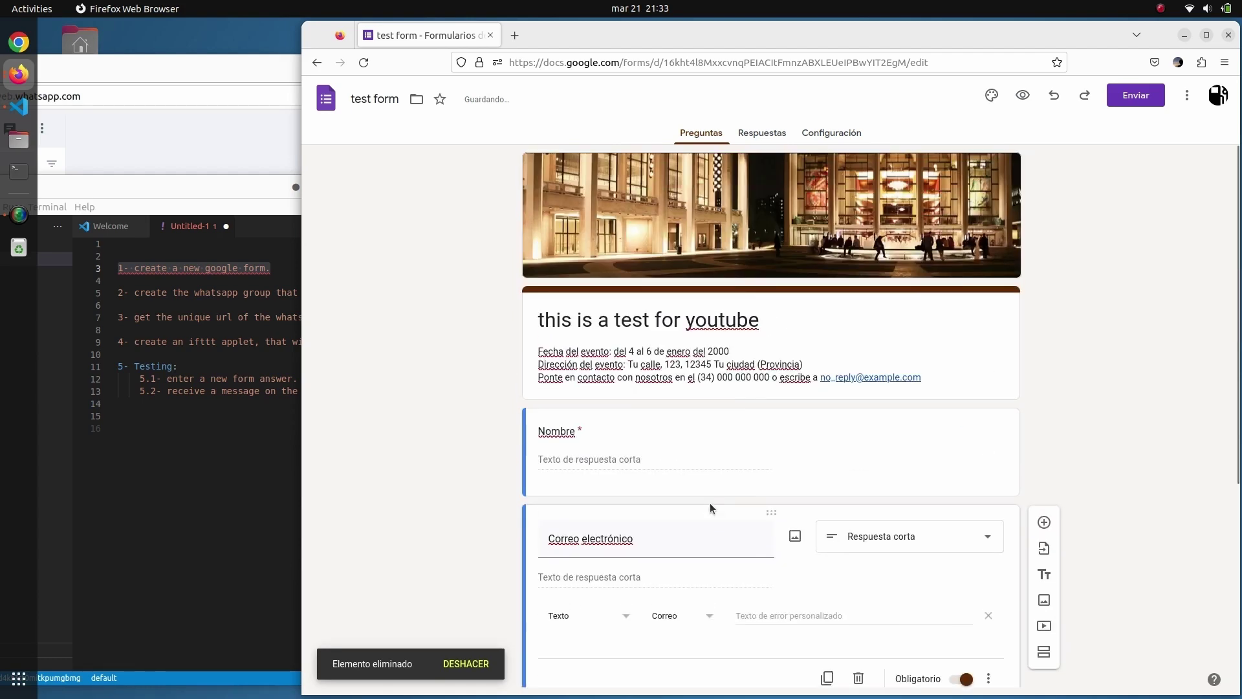
{"action": "scroll", "coordinate": [709, 503], "scroll_direction": "down", "scroll_amount": 5}
{"action": "scroll", "coordinate": [709, 503], "scroll_direction": "up", "scroll_amount": 5}
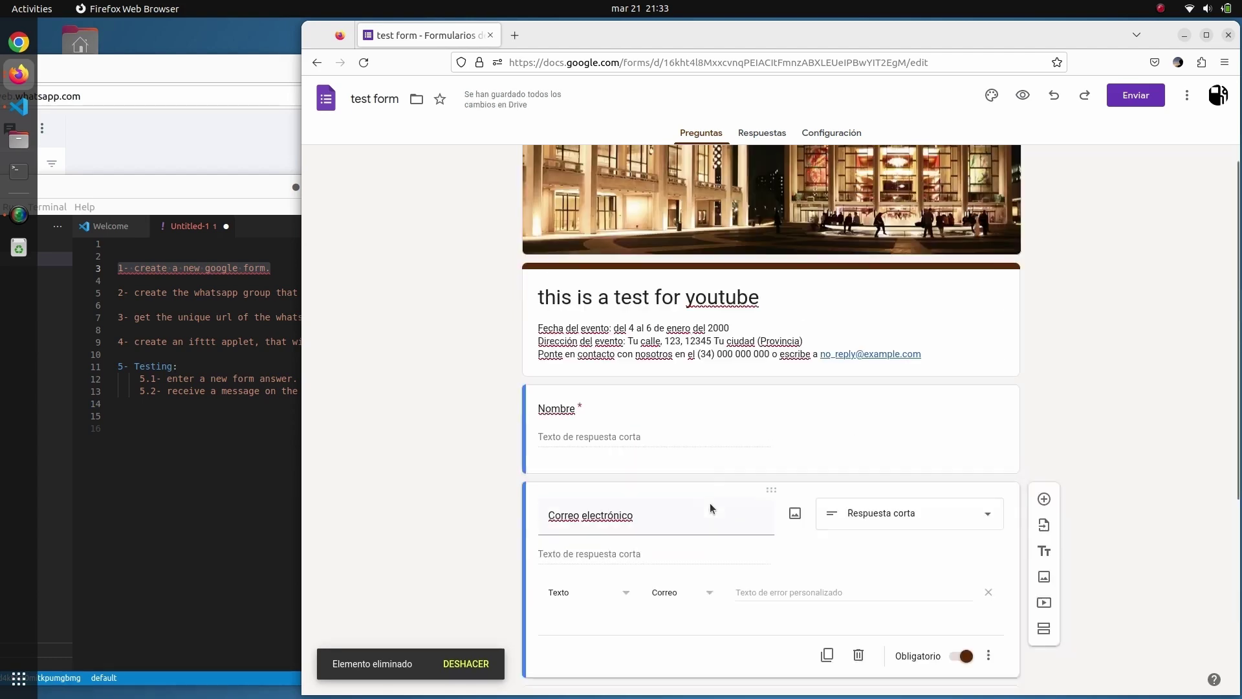
{"action": "scroll", "coordinate": [709, 503], "scroll_direction": "up", "scroll_amount": 1}
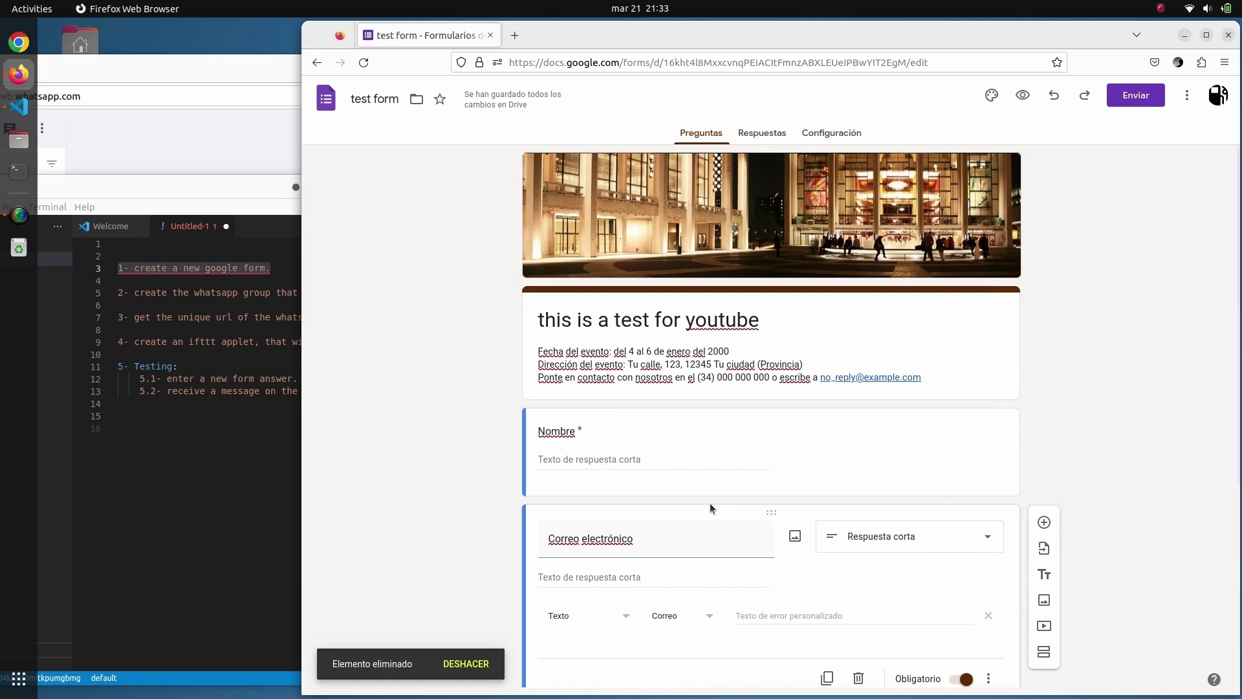
{"action": "left_click", "coordinate": [763, 132]}
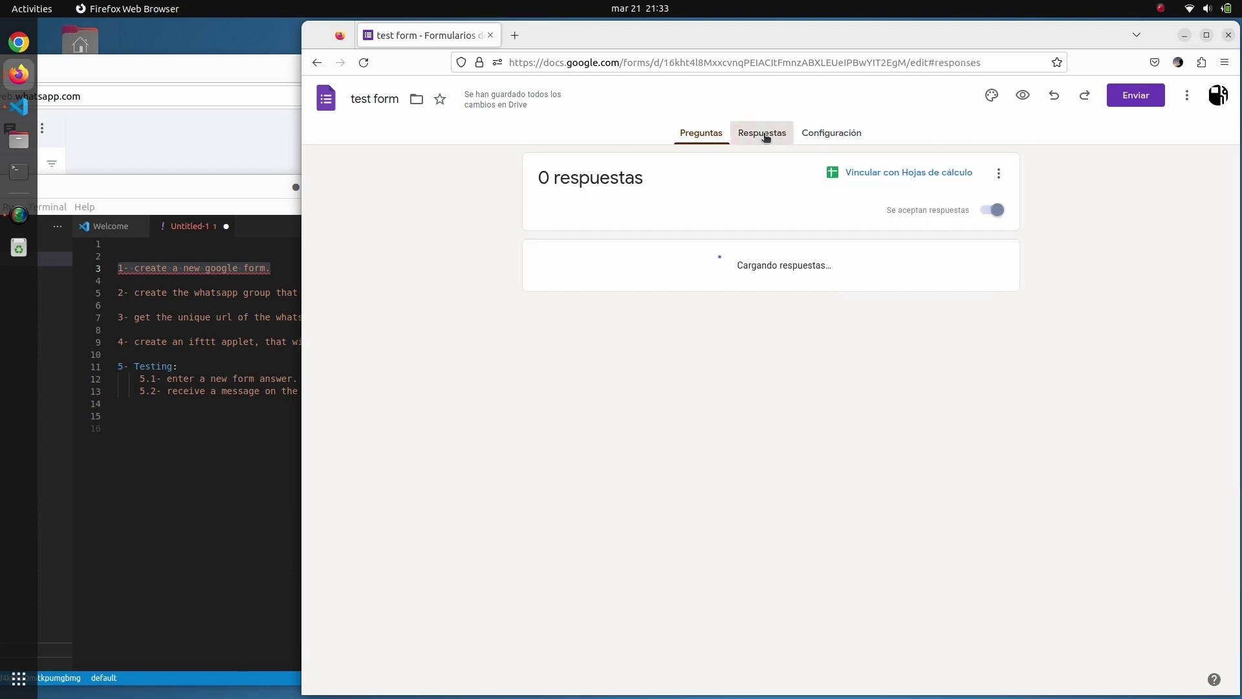
{"action": "left_click", "coordinate": [884, 173]}
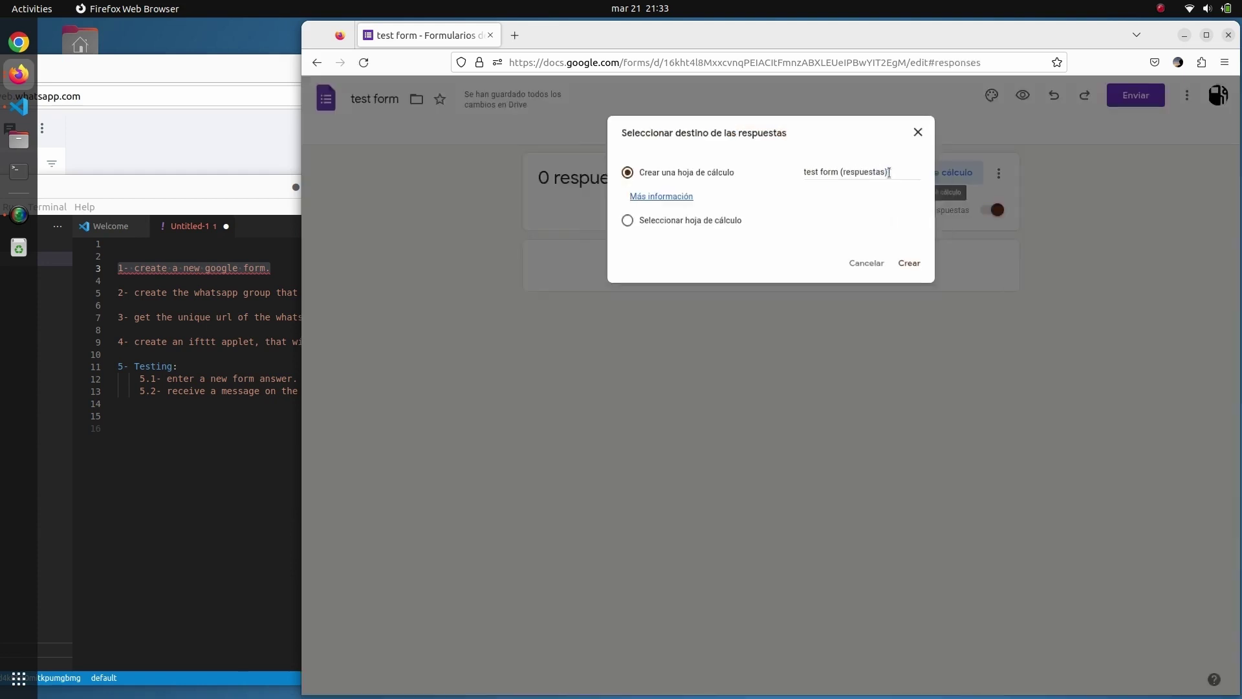
{"action": "left_click", "coordinate": [925, 271]}
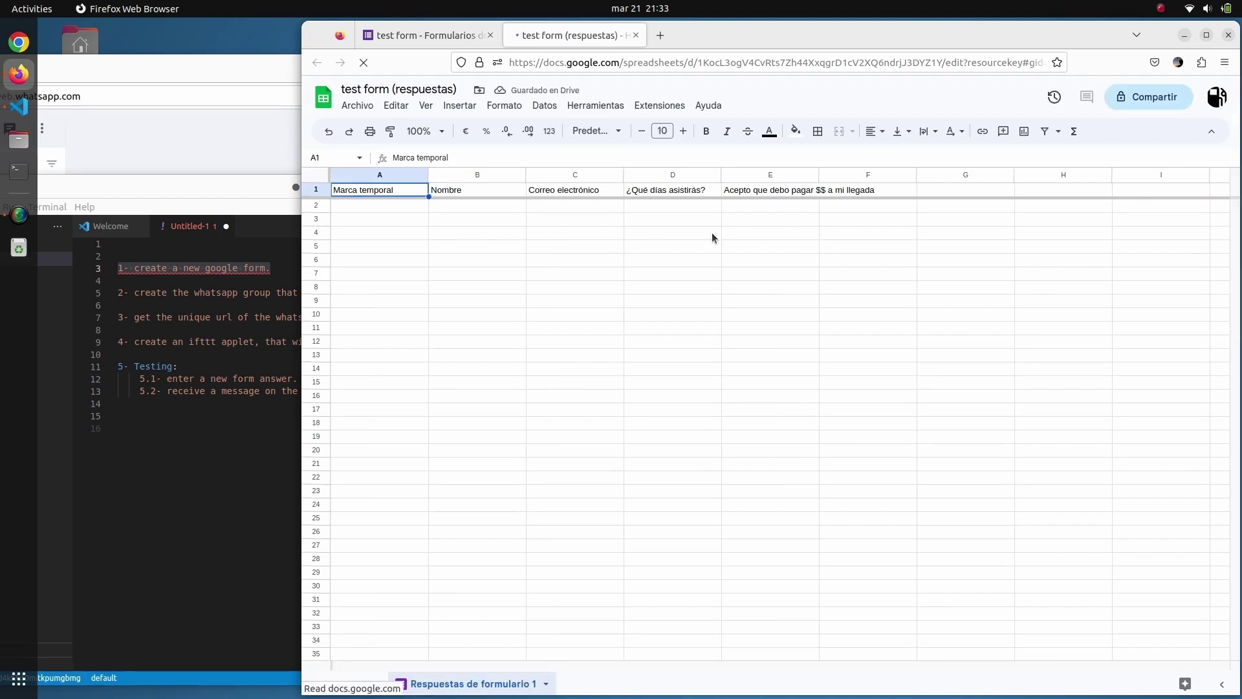
- Return to the form editor and review the form's questions
{"action": "left_click", "coordinate": [419, 36]}
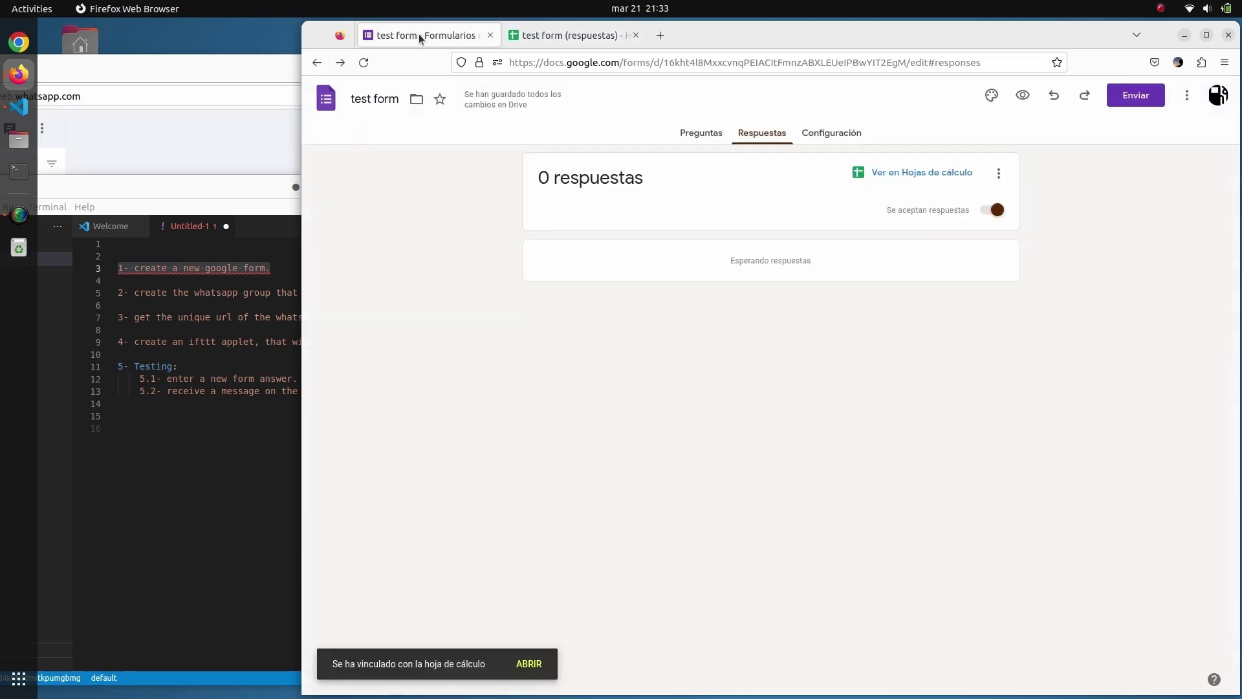
{"action": "left_click", "coordinate": [700, 132]}
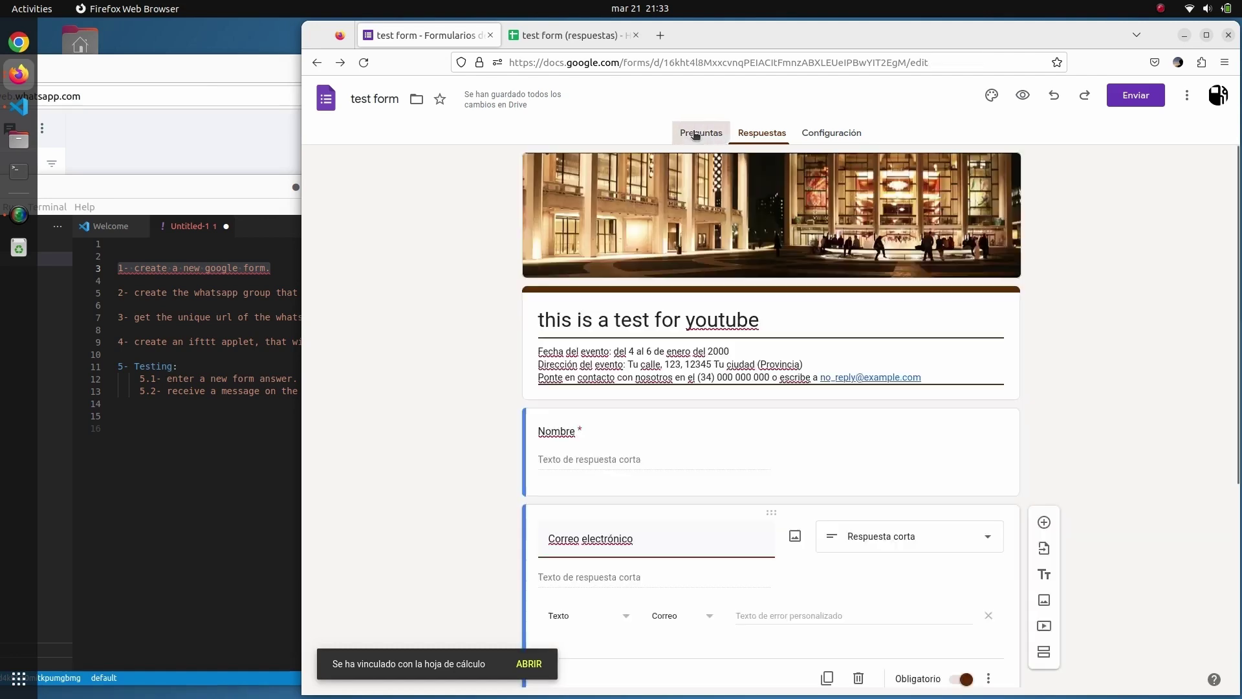
{"action": "scroll", "coordinate": [698, 397], "scroll_direction": "down", "scroll_amount": 5}
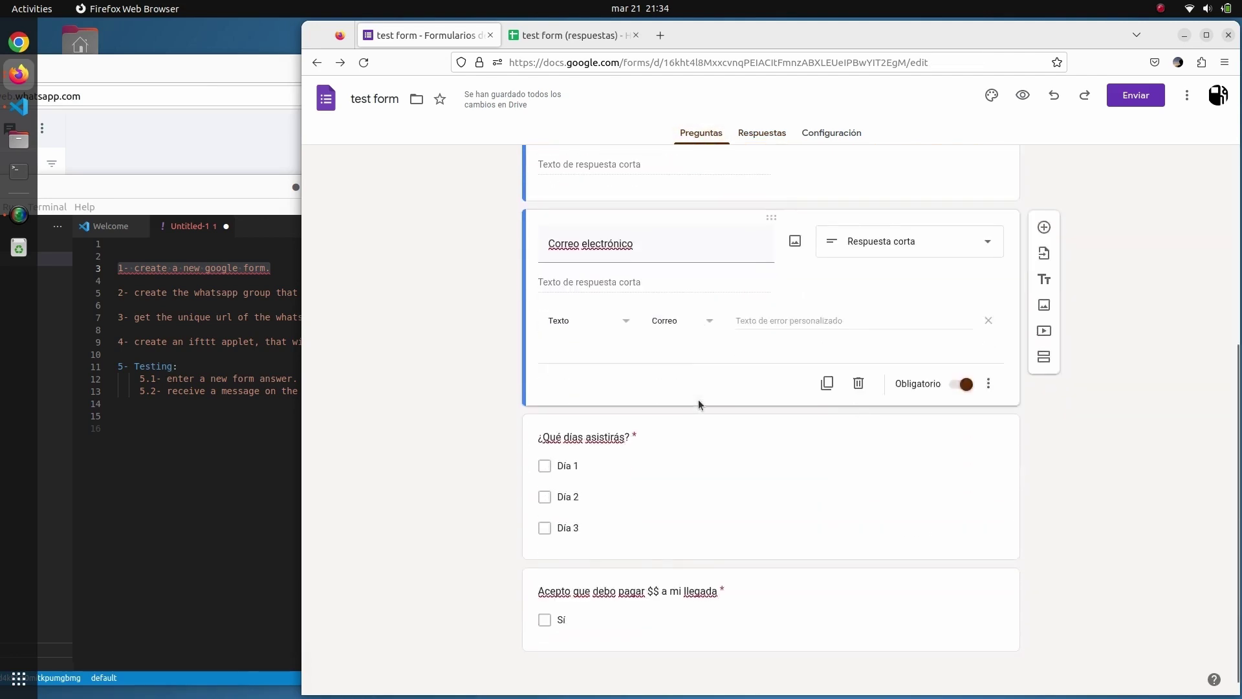
{"action": "scroll", "coordinate": [697, 399], "scroll_direction": "up", "scroll_amount": 5}
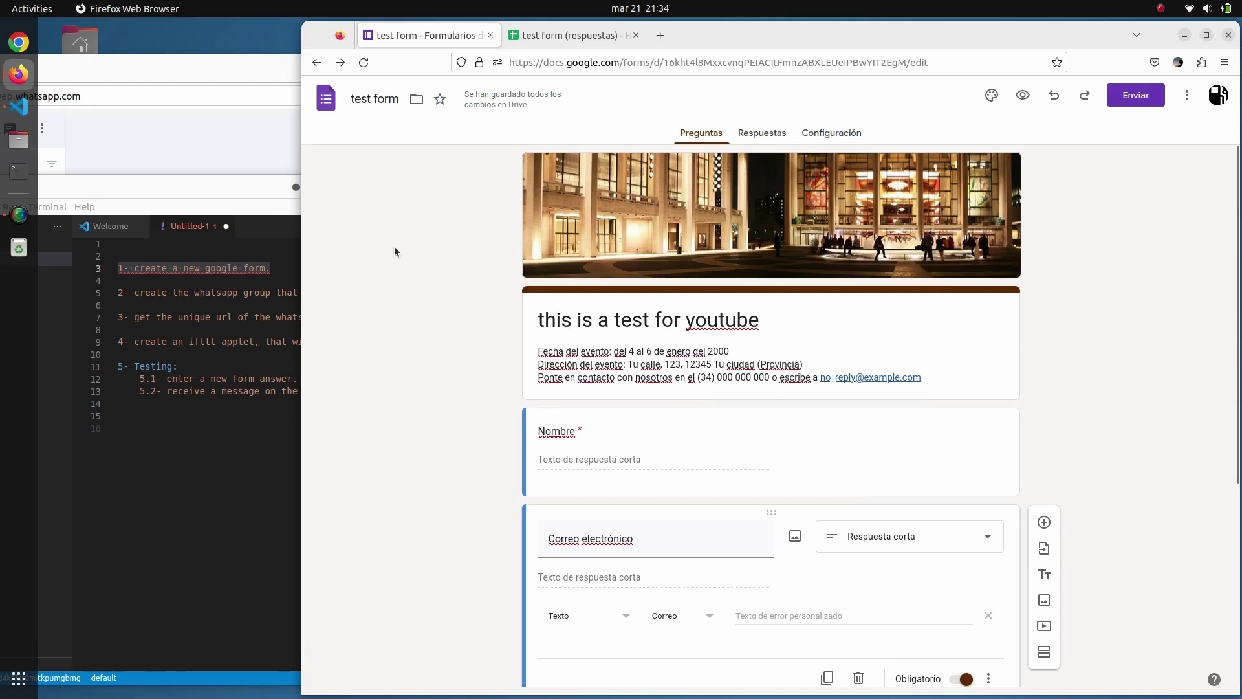
- Switch to Visual Studio Code and review the plan's second item about creating the WhatsApp group
{"action": "left_click", "coordinate": [252, 387]}
{"action": "left_click_drag", "start_coordinate": [156, 293], "coordinate": [471, 292]}
{"action": "left_click", "coordinate": [471, 292]}
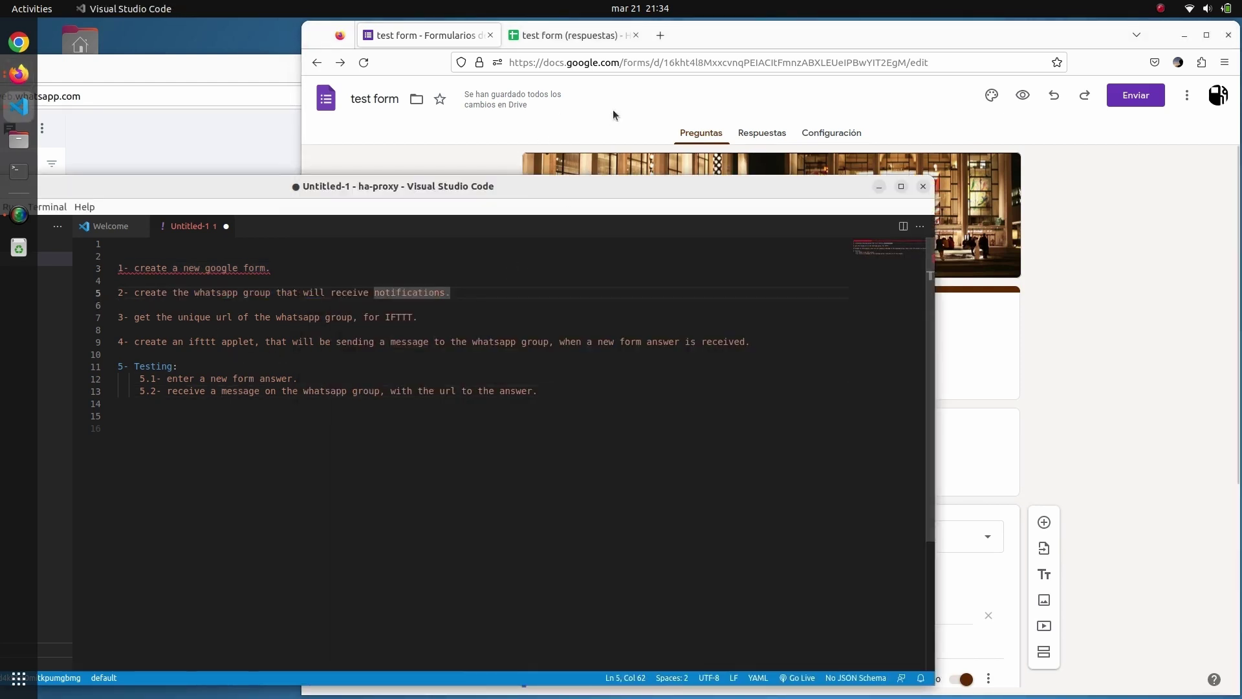
- Switch to Firefox and open rapidapi.com in a new tab
{"action": "left_click", "coordinate": [667, 33]}
{"action": "type", "text": "rapidapi.com/"}
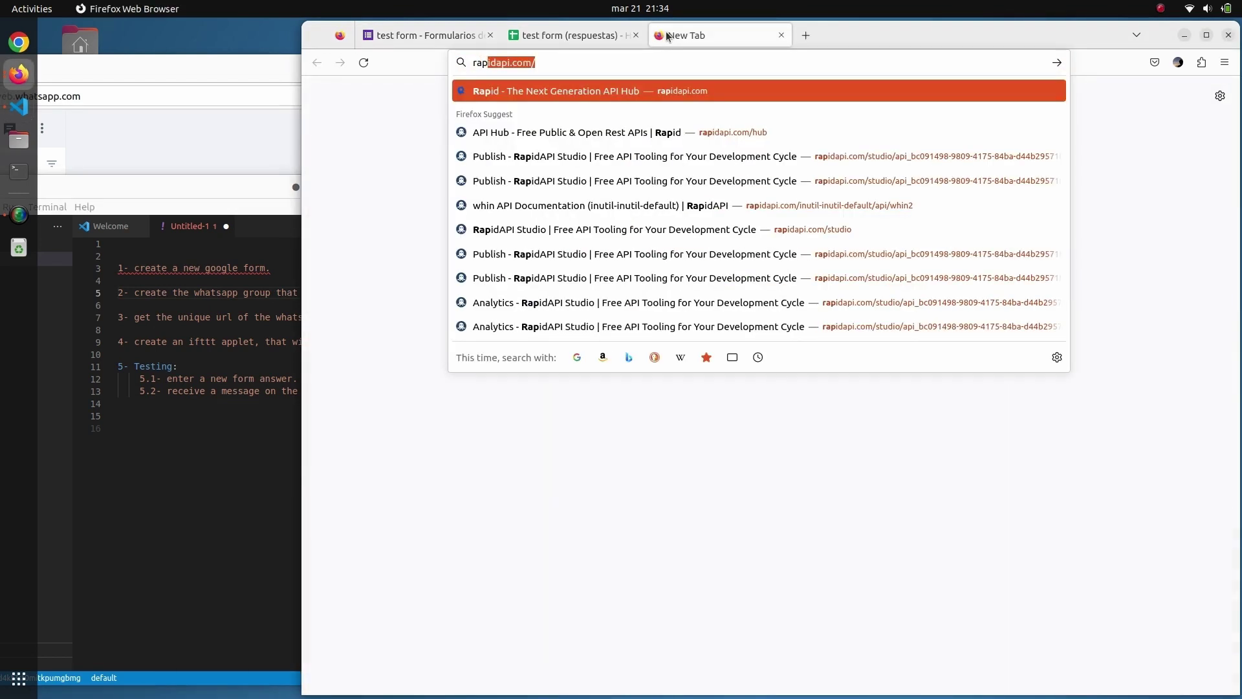
{"action": "key", "text": "Return"}
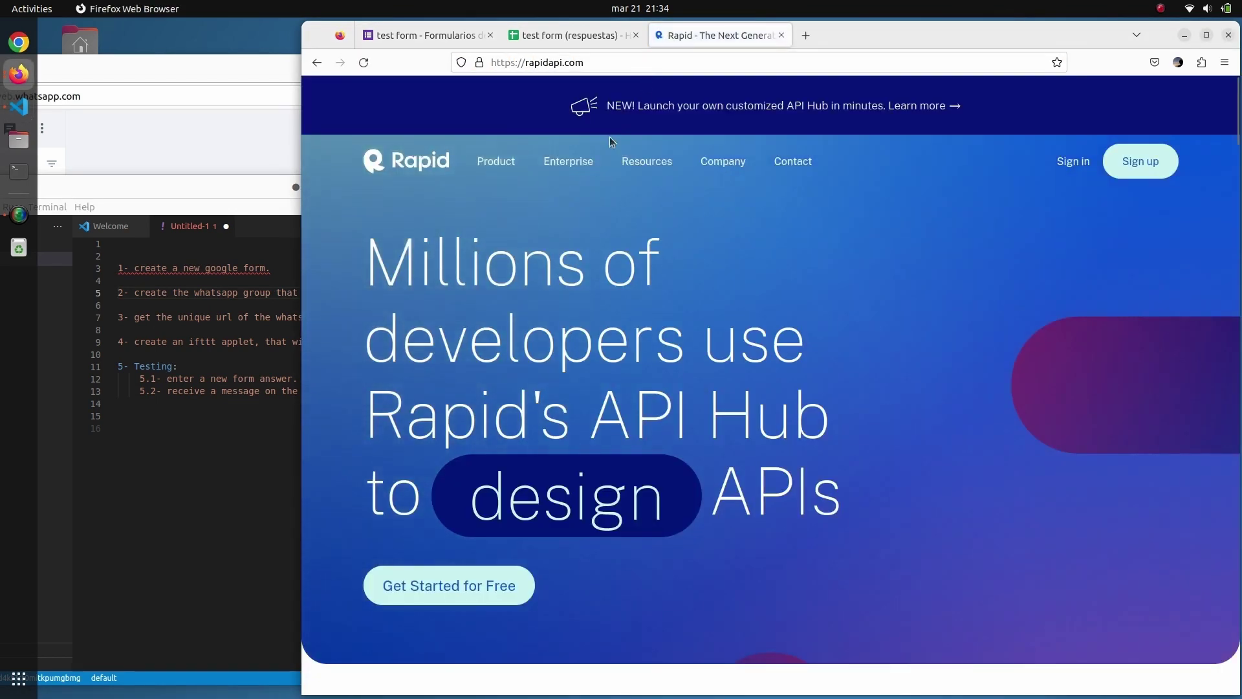
- Sign in to RapidAPI from the API Hub product page, search for "whin" and open the whin API
{"action": "mouse_move", "coordinate": [490, 163]}
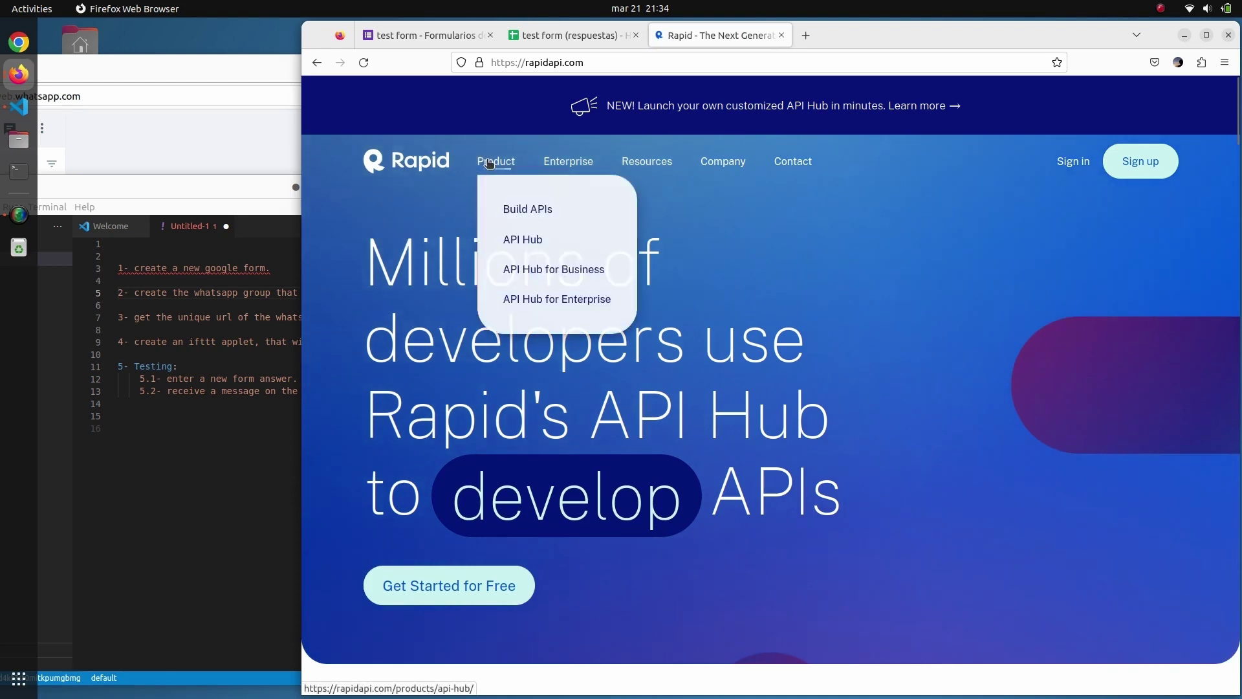
{"action": "left_click", "coordinate": [522, 239]}
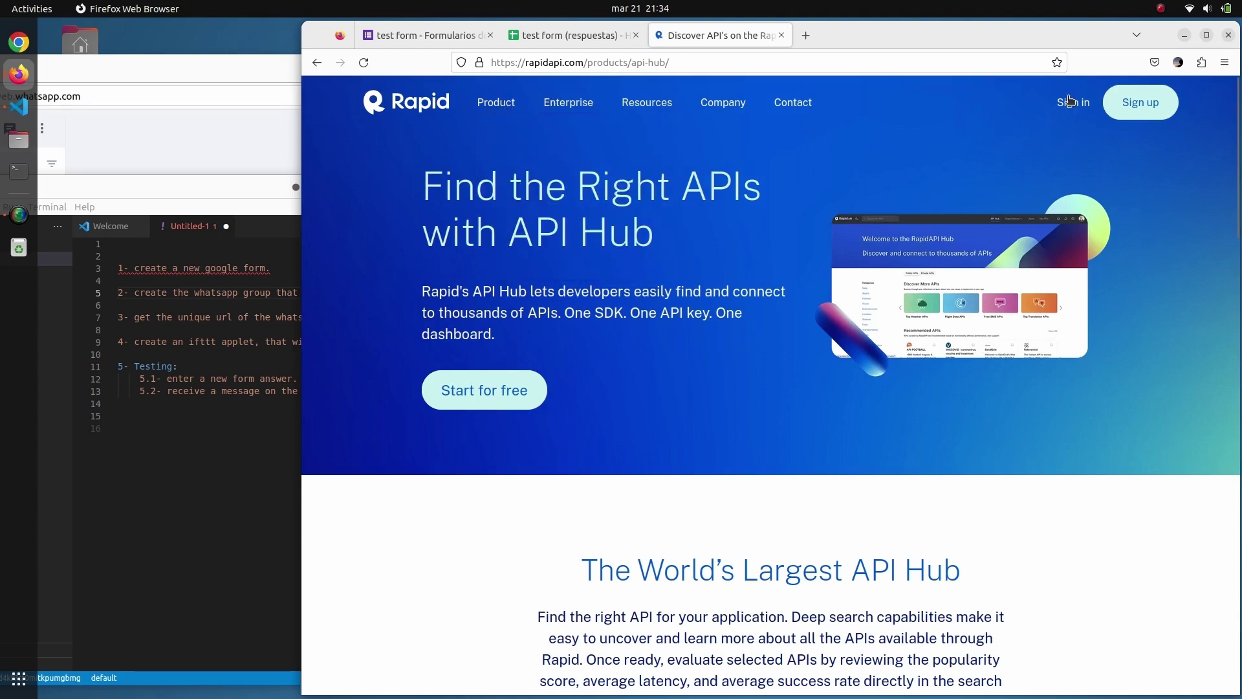
{"action": "left_click", "coordinate": [1070, 102]}
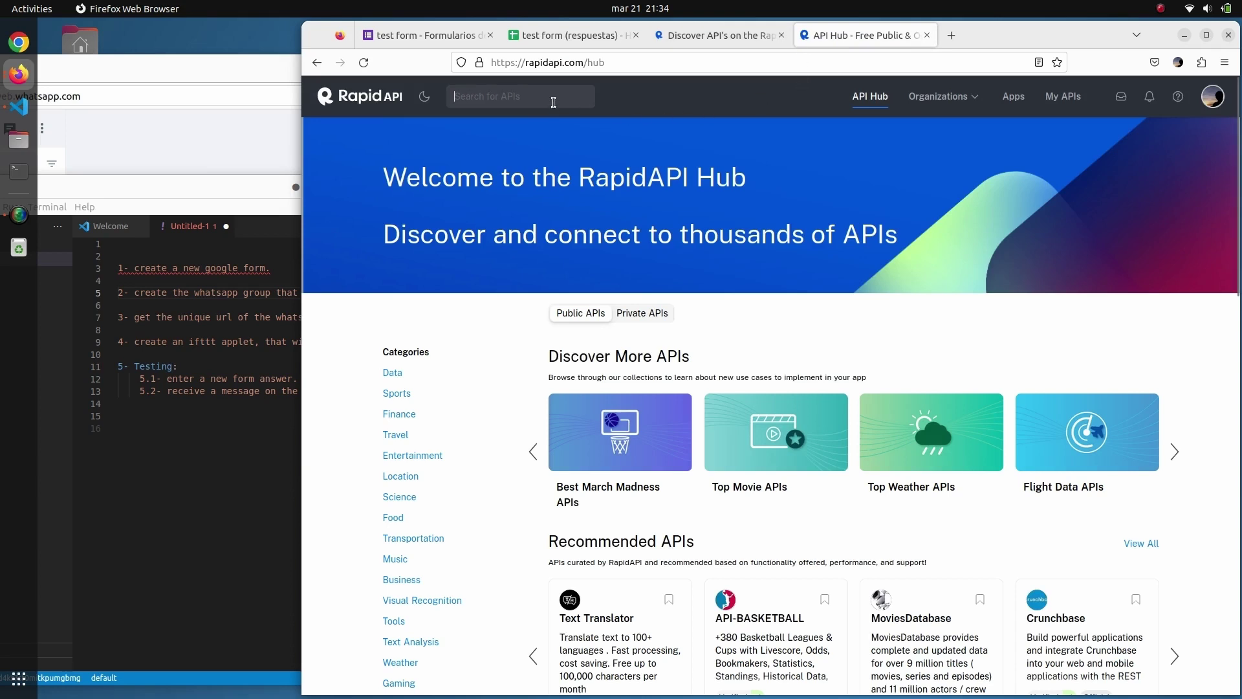
{"action": "type", "text": "whin"}
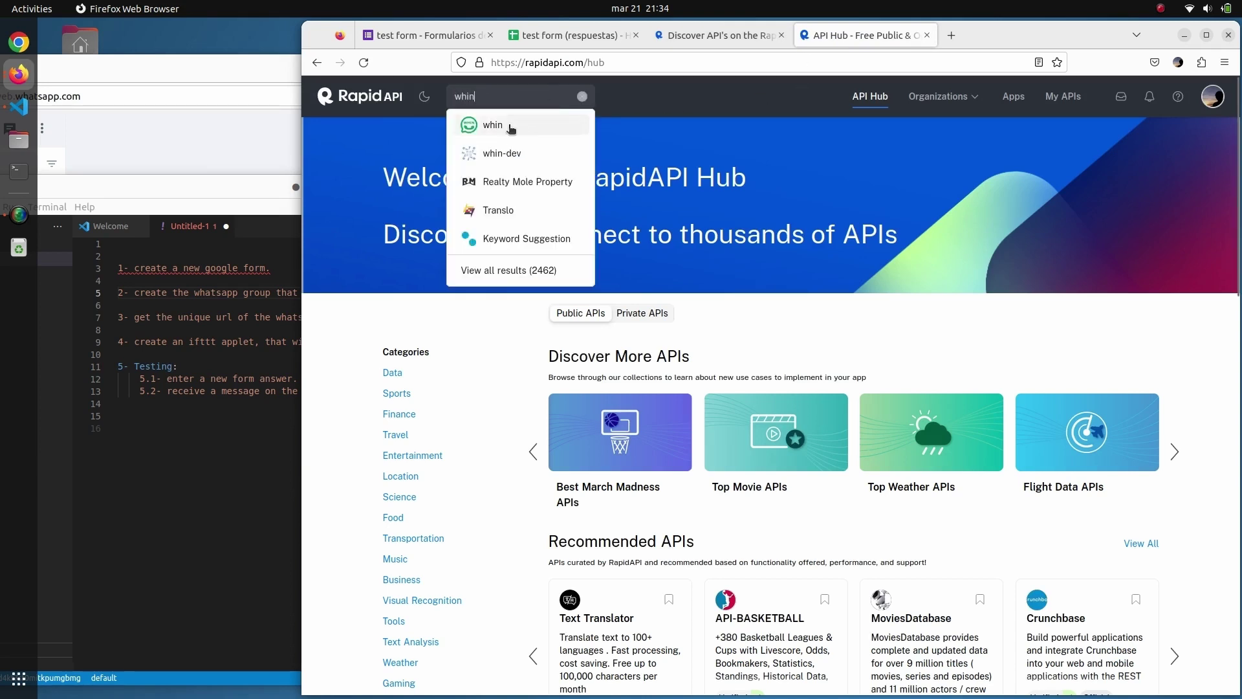
{"action": "left_click", "coordinate": [509, 126]}
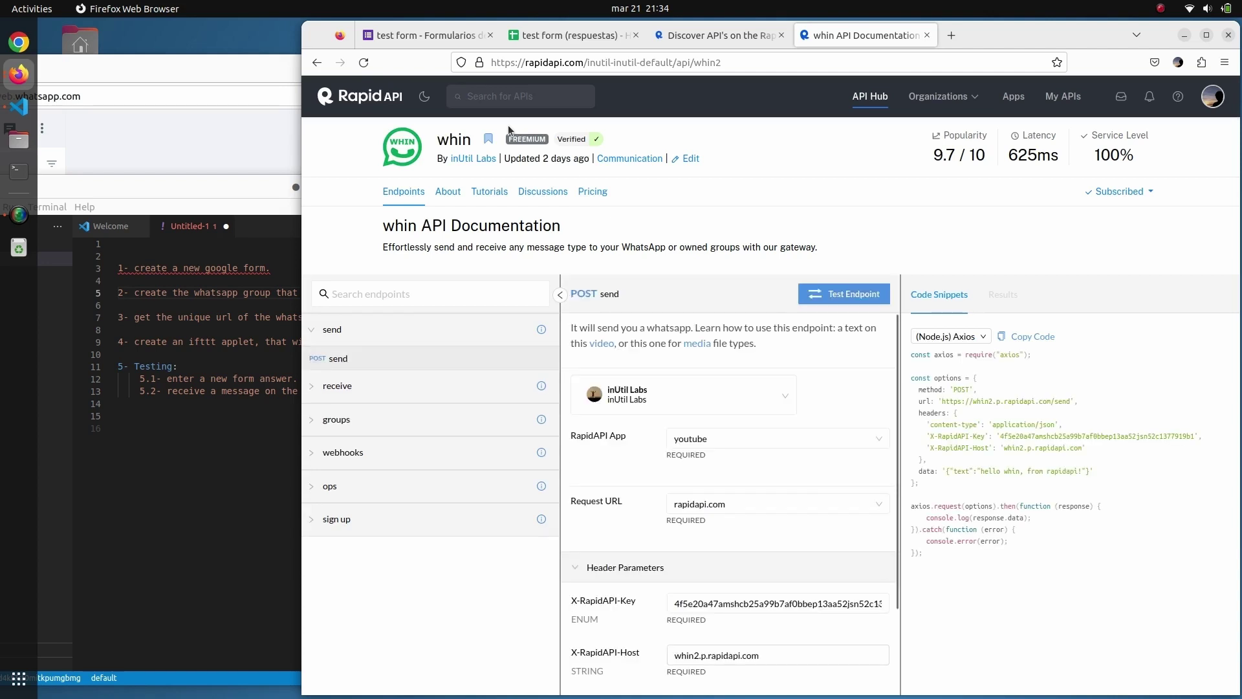
- Select the Personal Account for the whin API and run the "create a group" endpoint test
{"action": "left_click", "coordinate": [666, 396]}
{"action": "left_click", "coordinate": [656, 428]}
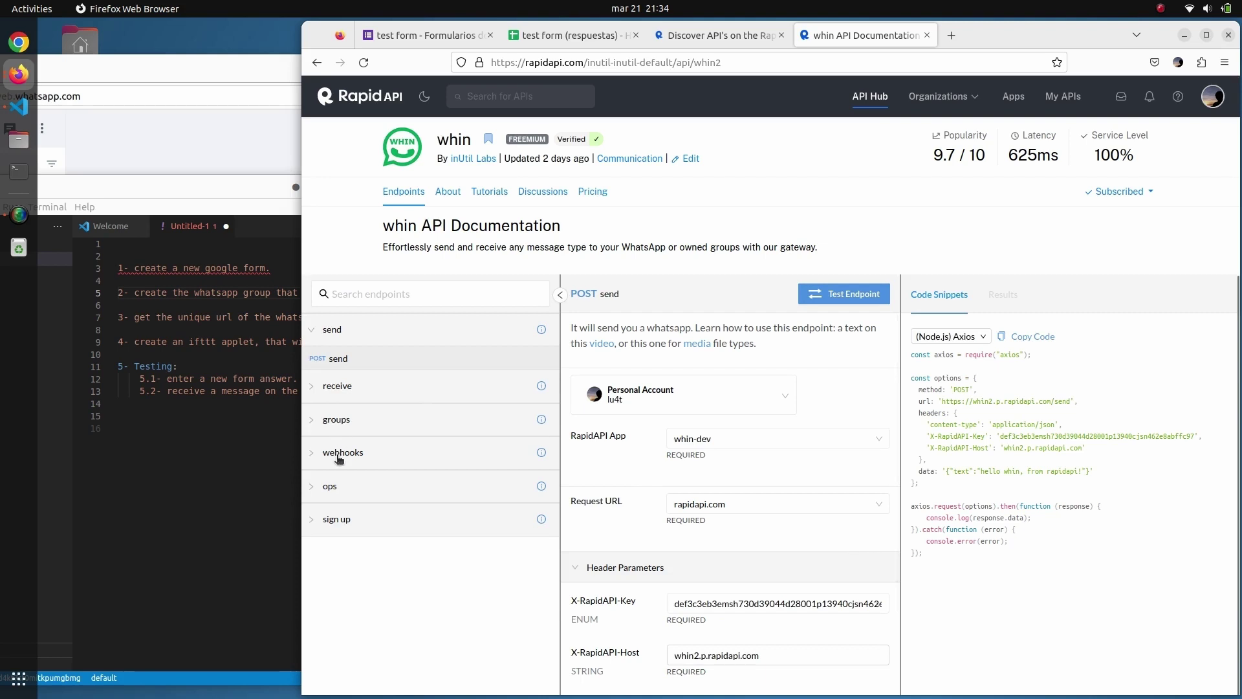
{"action": "left_click", "coordinate": [336, 420]}
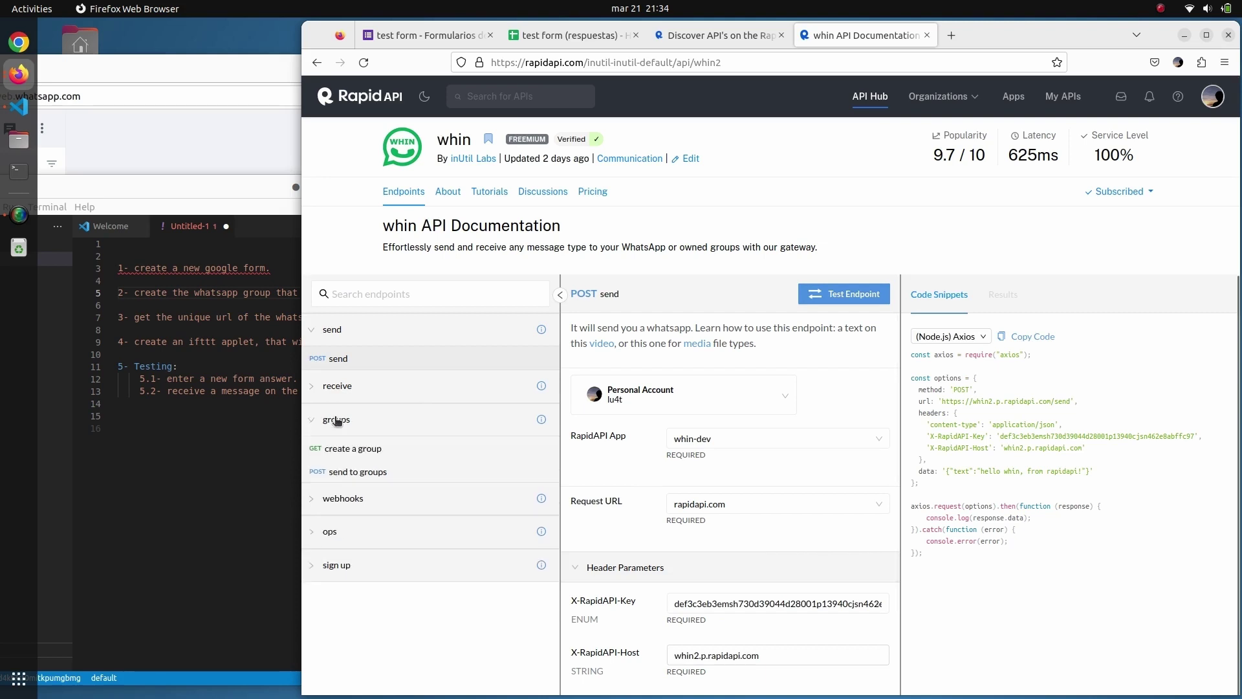
{"action": "left_click", "coordinate": [359, 452]}
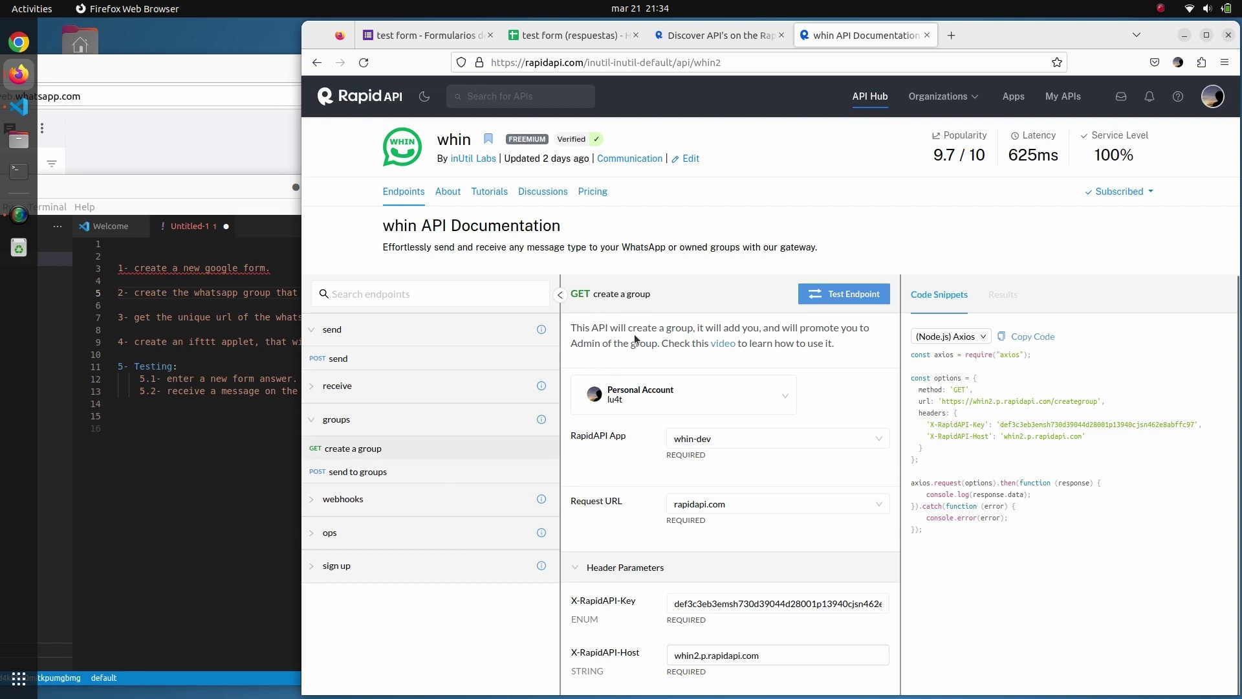
{"action": "left_click_drag", "start_coordinate": [582, 327], "coordinate": [741, 323]}
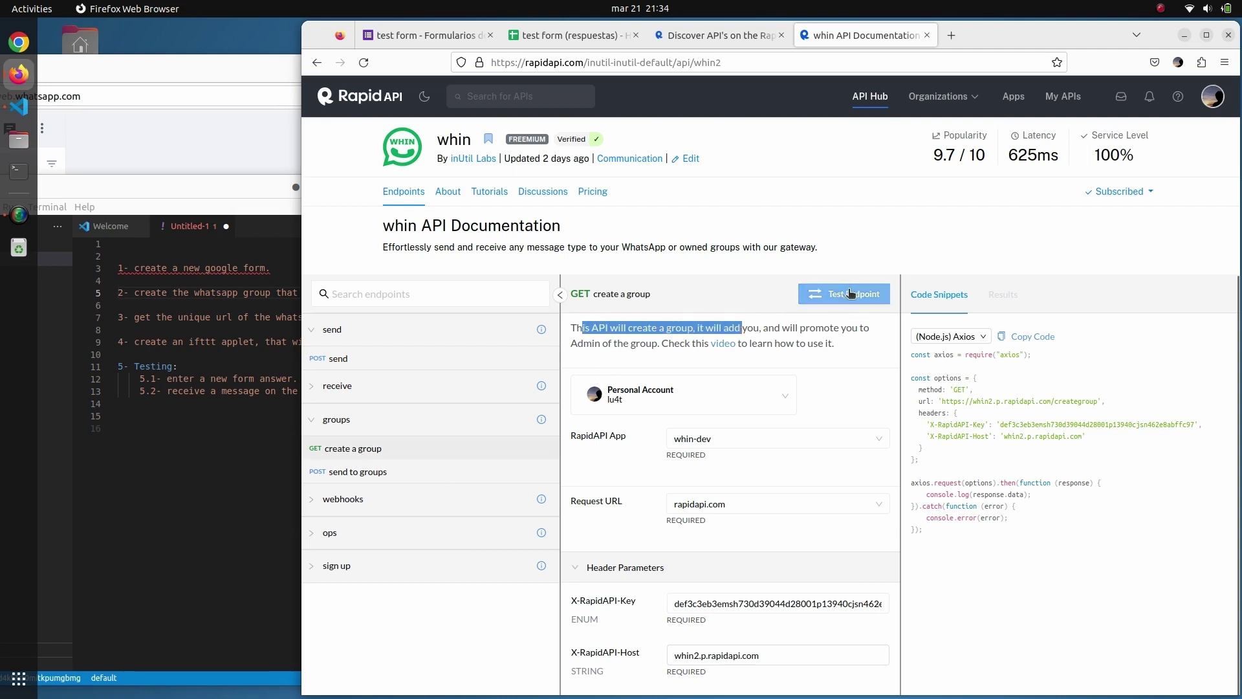
{"action": "left_click", "coordinate": [214, 63]}
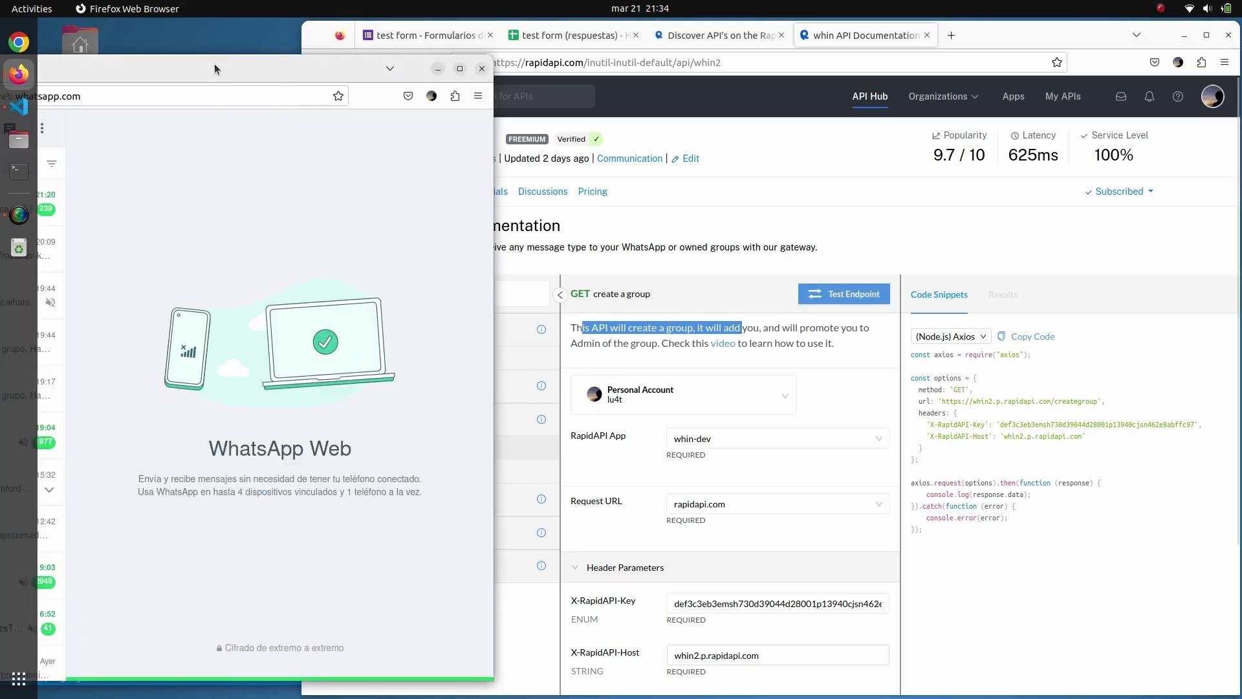
{"action": "left_click", "coordinate": [731, 297]}
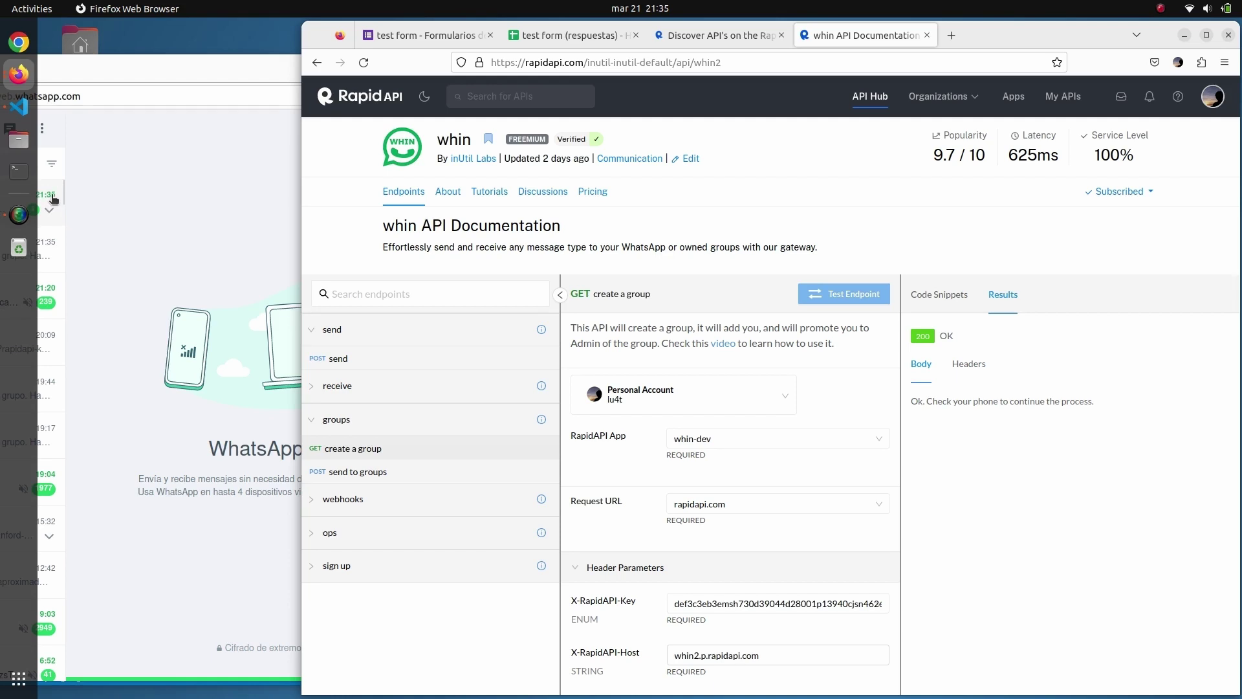
- Open the newly created group in WhatsApp Web and examine its group info, including participants and the gid name
{"action": "left_click", "coordinate": [46, 252]}
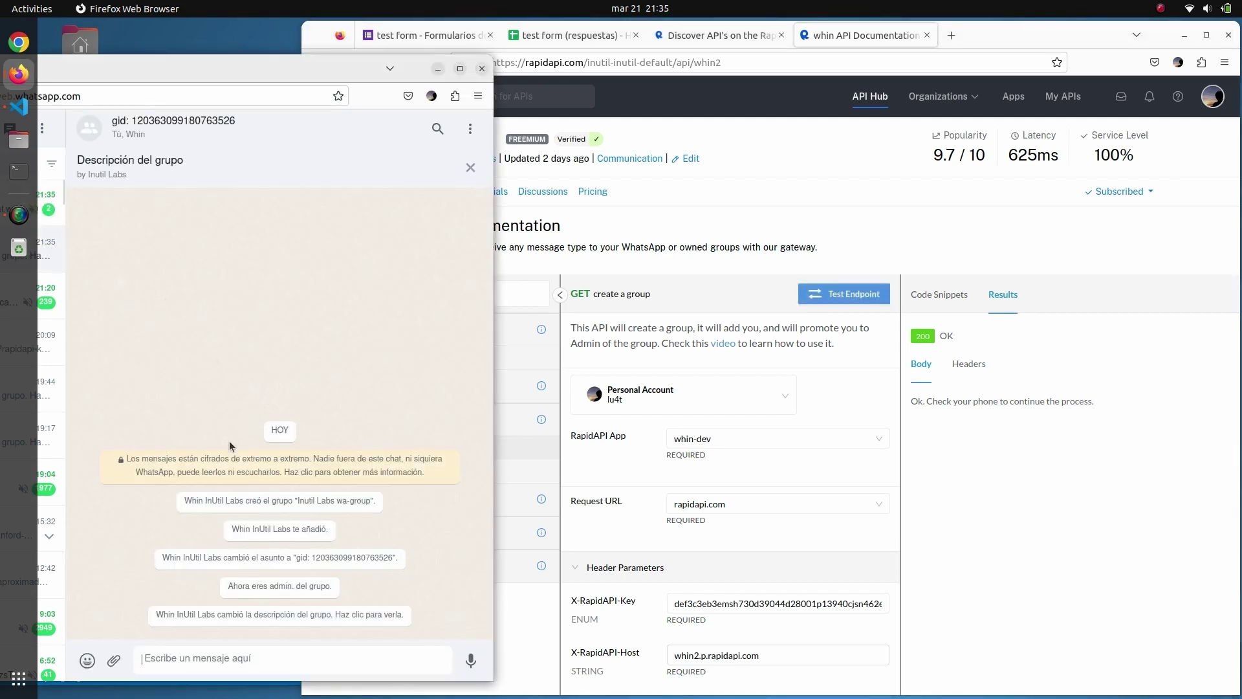
{"action": "left_click", "coordinate": [189, 129]}
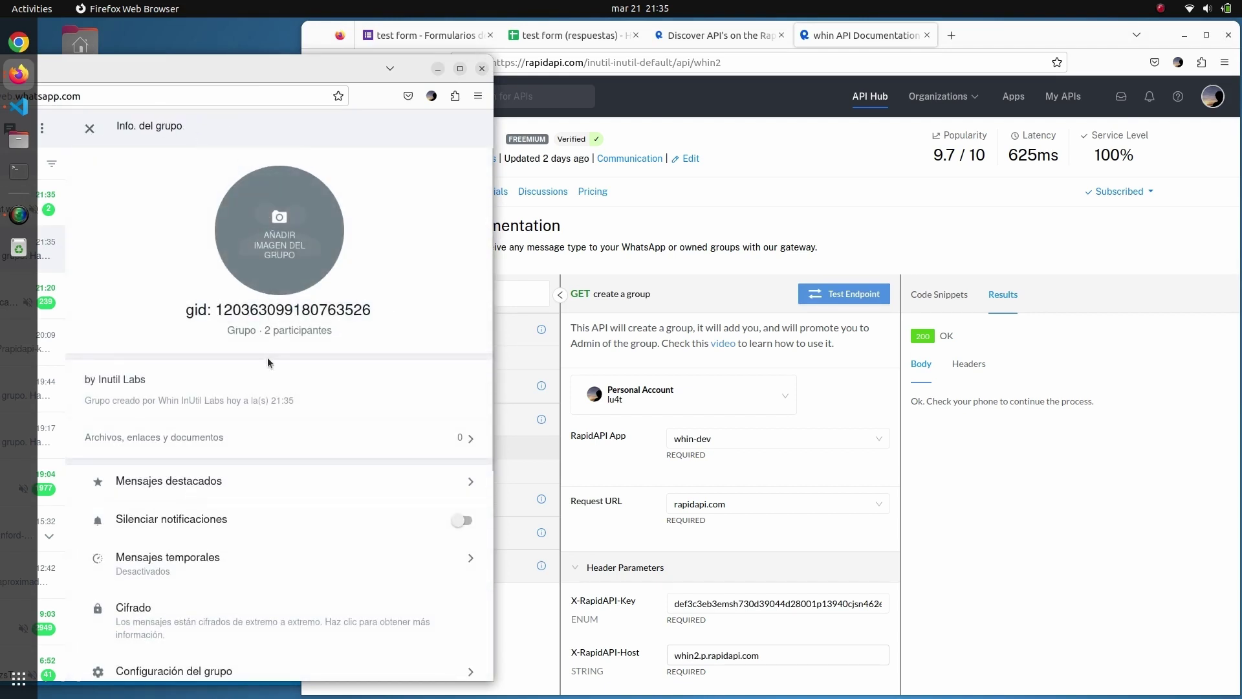
{"action": "scroll", "coordinate": [264, 370], "scroll_direction": "down", "scroll_amount": 5}
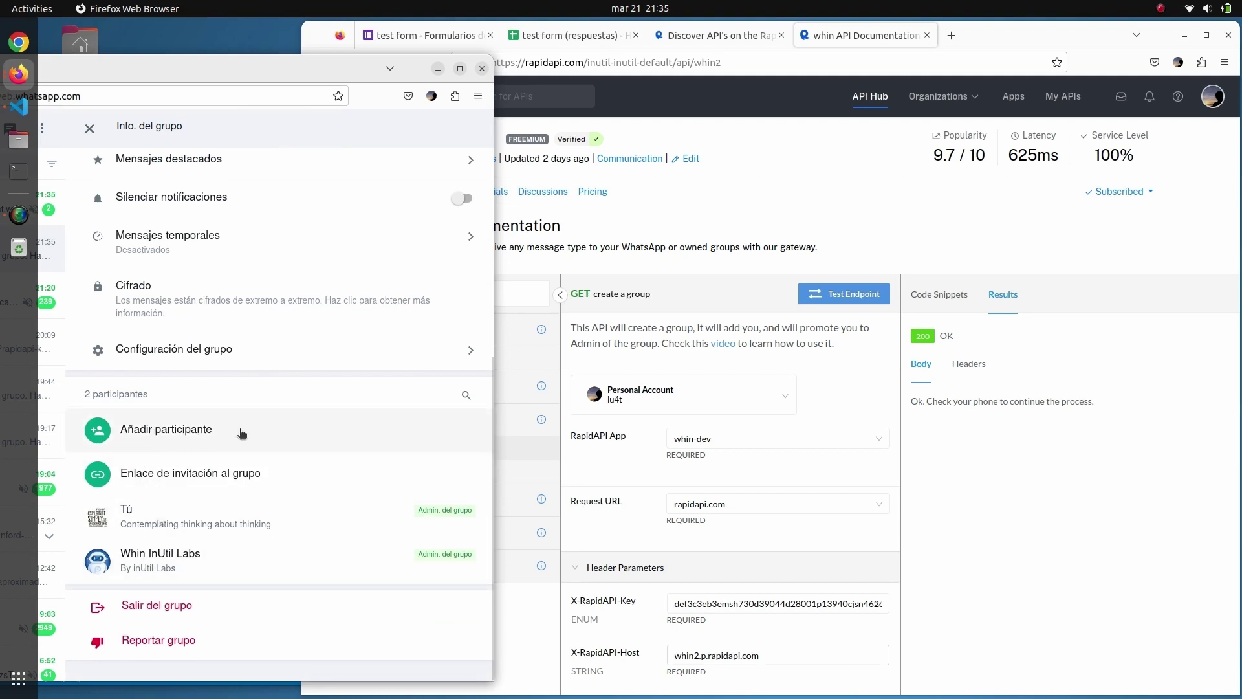
{"action": "left_click", "coordinate": [89, 129]}
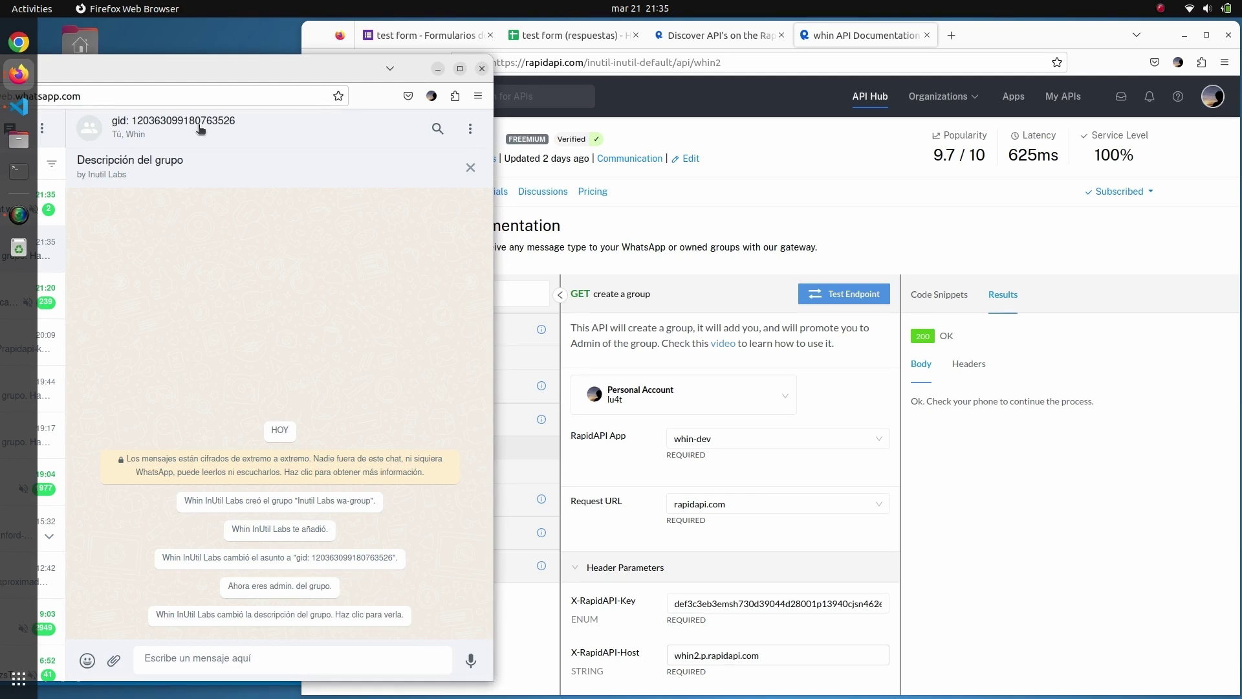
{"action": "left_click", "coordinate": [201, 128]}
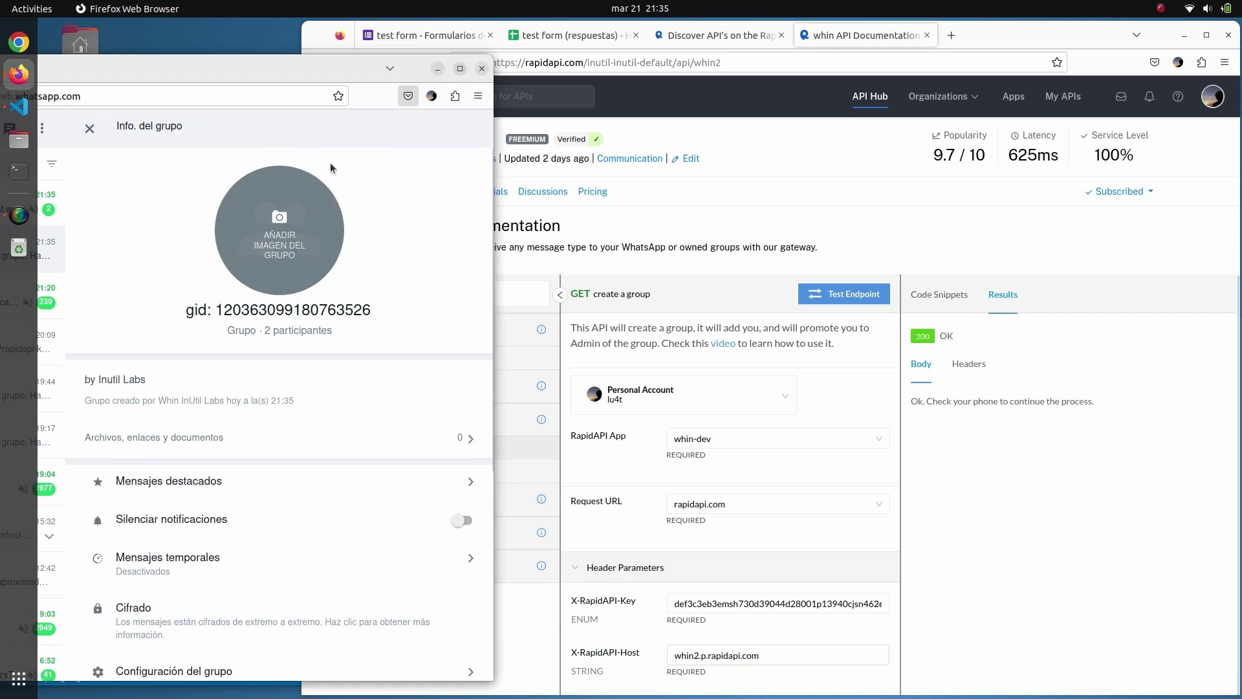
- Switch to Visual Studio Code and review the plan's third item about getting the WhatsApp group's unique URL
{"action": "left_click", "coordinate": [27, 108]}
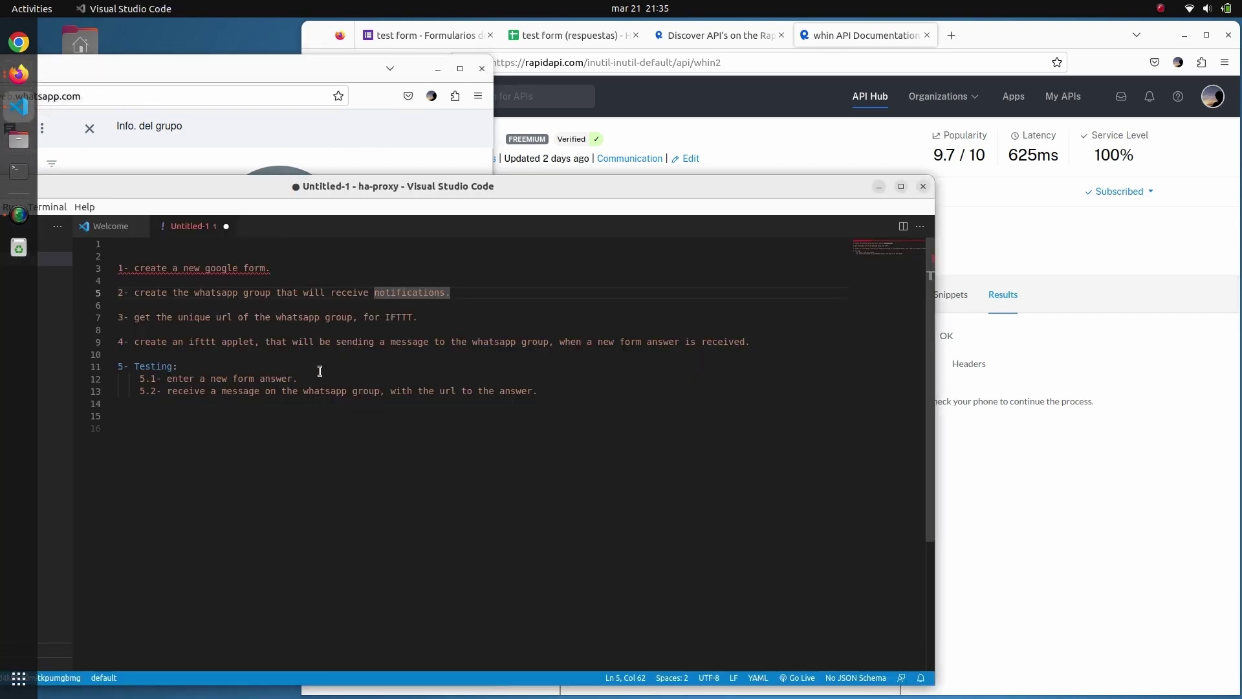
{"action": "left_click_drag", "start_coordinate": [130, 316], "coordinate": [263, 316]}
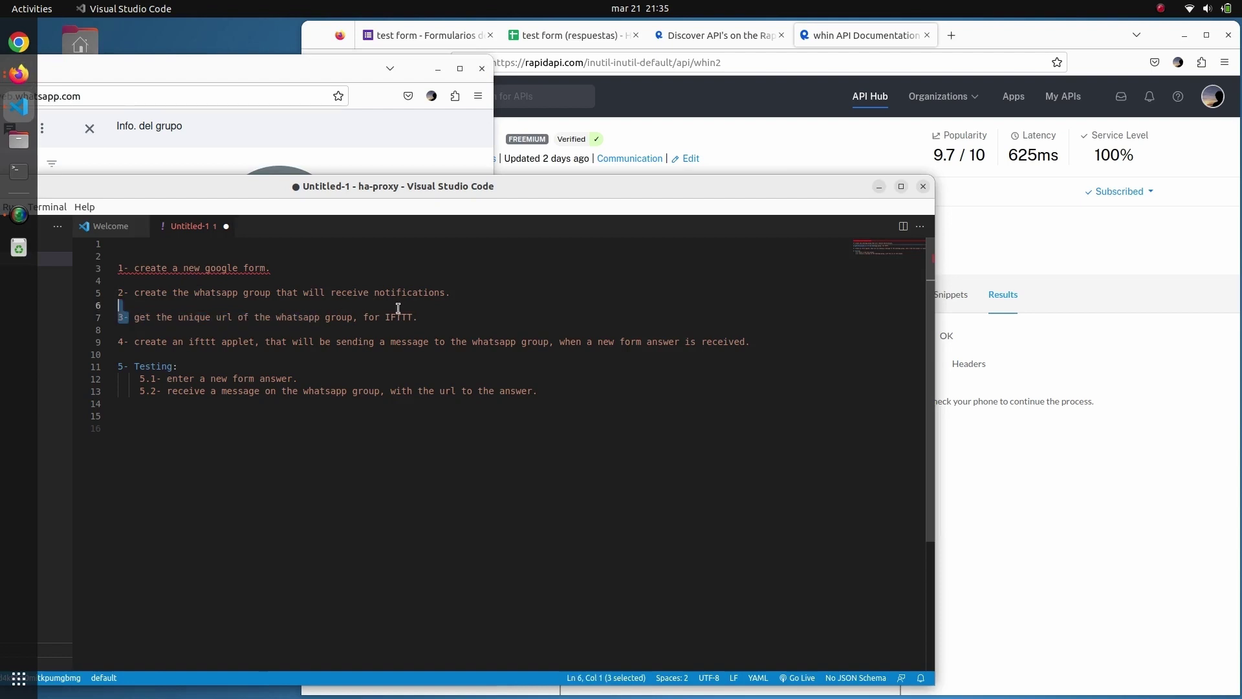
{"action": "triple_click", "coordinate": [421, 316]}
{"action": "left_click", "coordinate": [429, 316]}
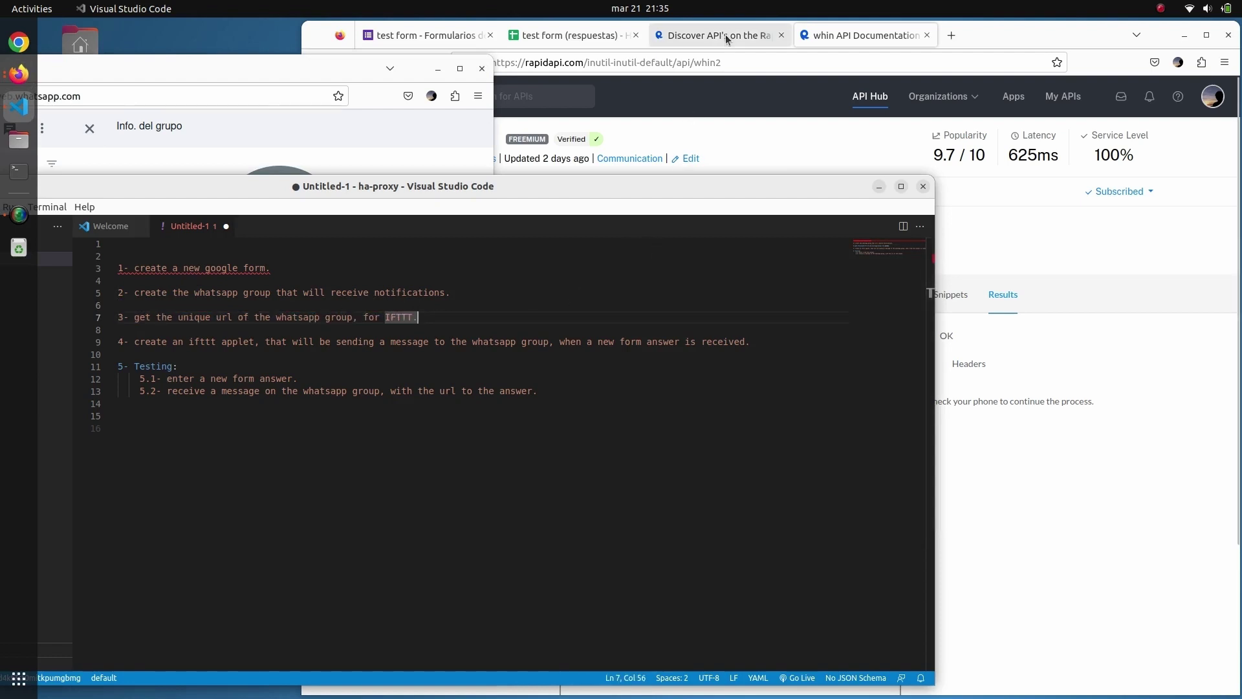
- Return to the whin API in Firefox and open the optional parameters of the "personal listener" webhook endpoint
{"action": "left_click", "coordinate": [886, 41]}
{"action": "left_click", "coordinate": [373, 500]}
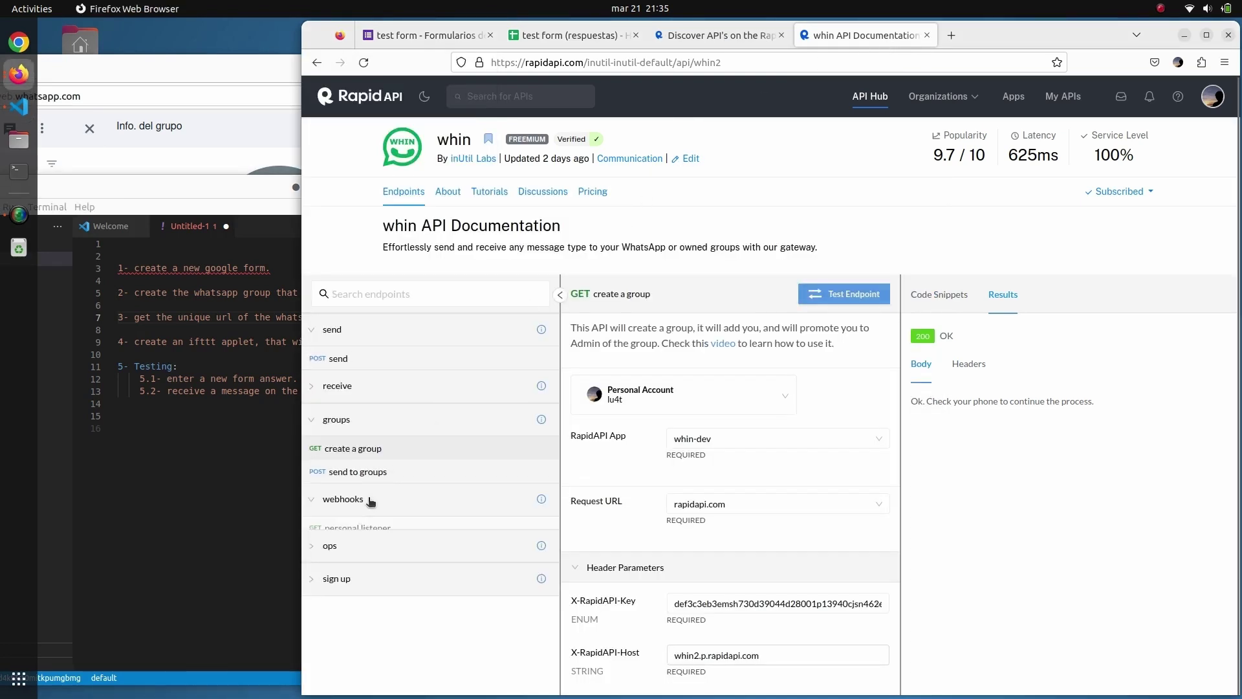
{"action": "left_click", "coordinate": [365, 528]}
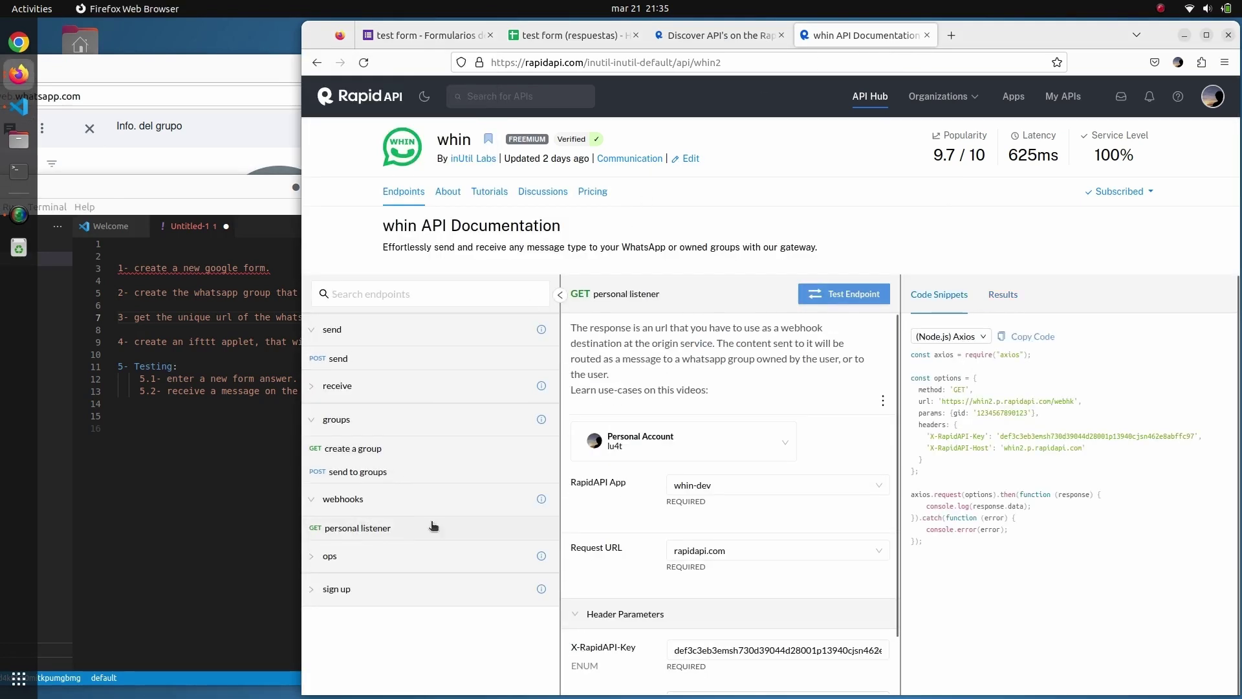
{"action": "scroll", "coordinate": [696, 389], "scroll_direction": "down", "scroll_amount": 2}
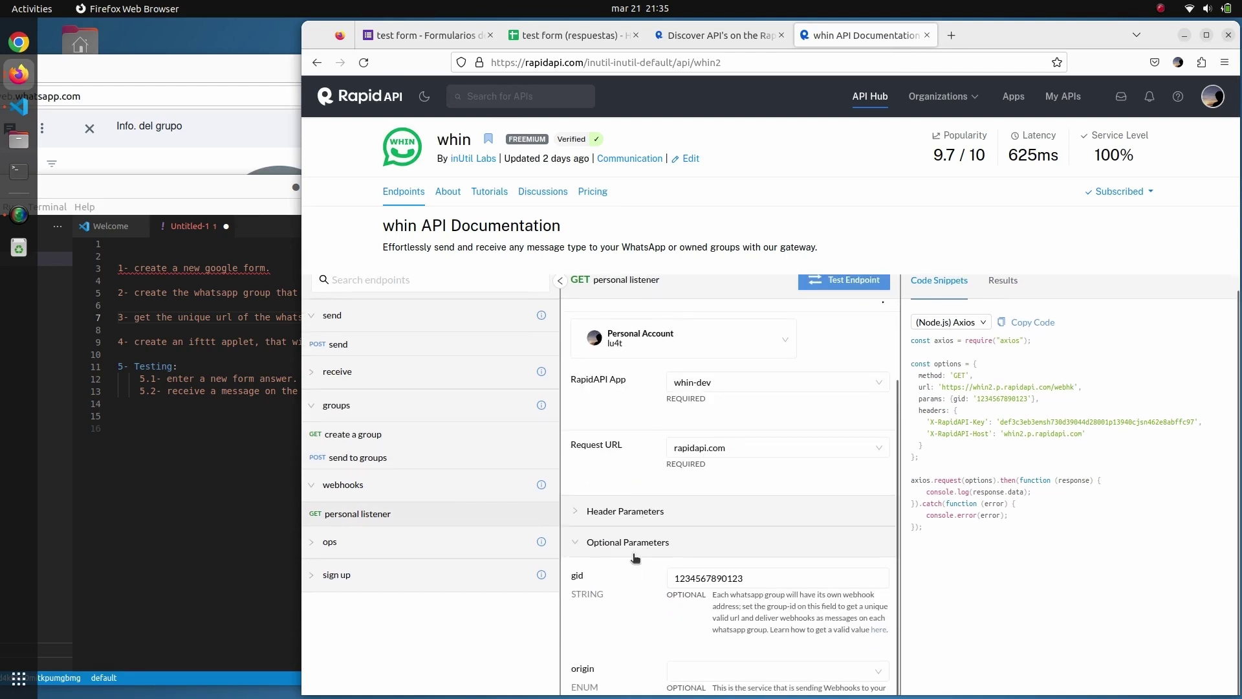
{"action": "scroll", "coordinate": [631, 565], "scroll_direction": "down", "scroll_amount": 3}
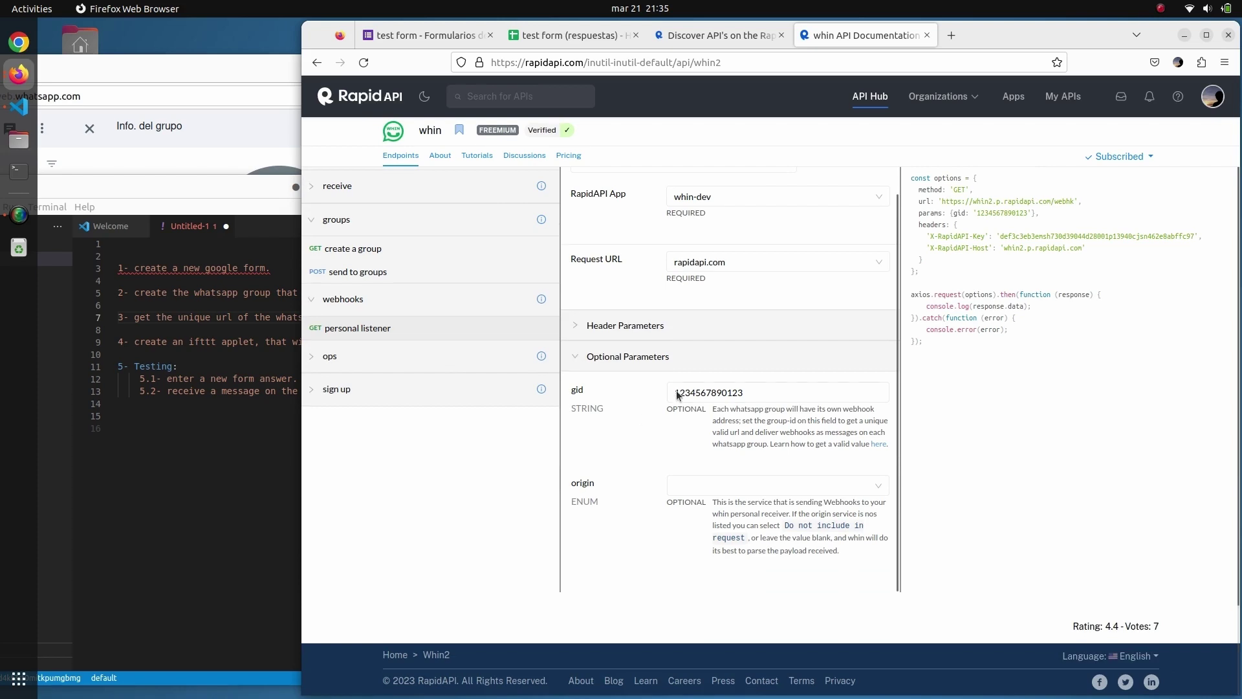
- Copy the group's ID from the WhatsApp group info and replace the sample value of the endpoint's gid parameter with it
{"action": "double_click", "coordinate": [697, 393]}
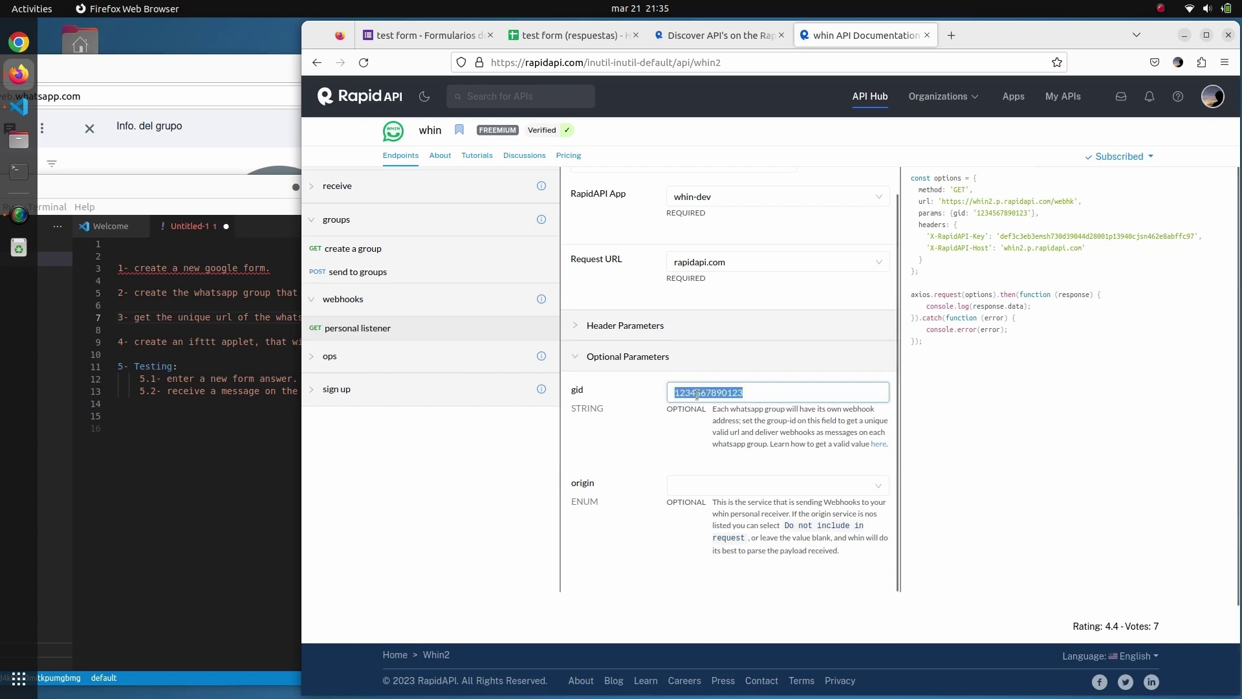
{"action": "left_click", "coordinate": [195, 138]}
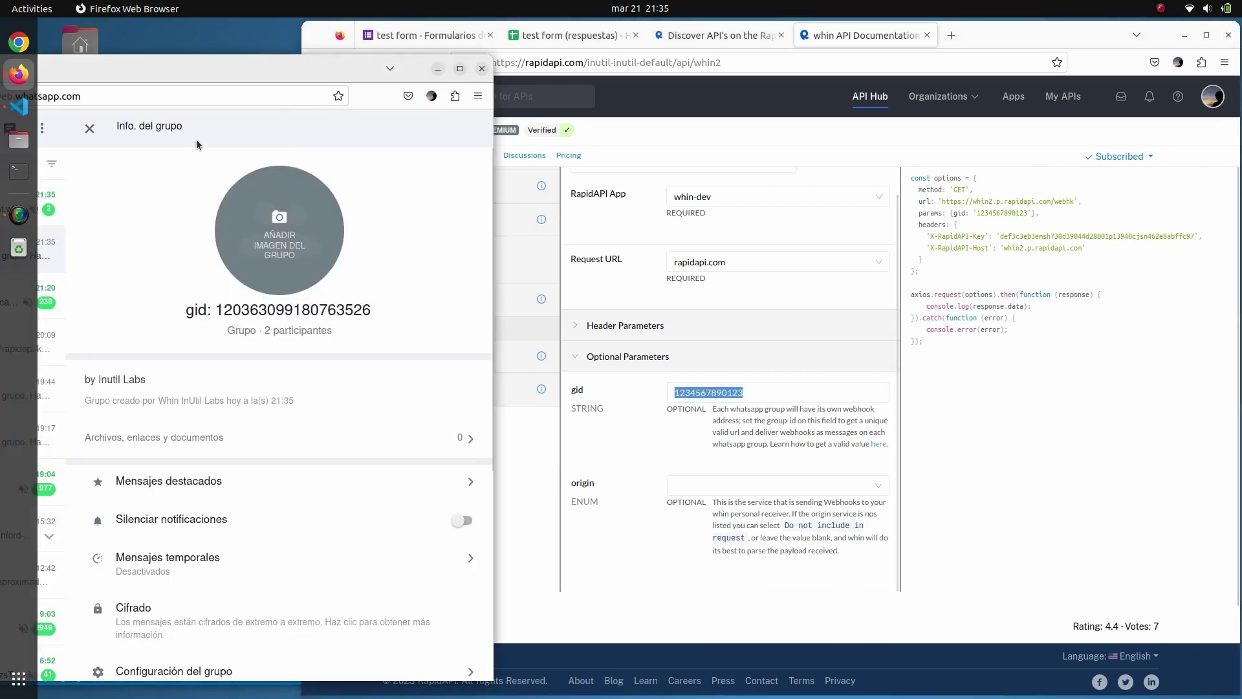
{"action": "triple_click", "coordinate": [283, 304]}
{"action": "double_click", "coordinate": [283, 305]}
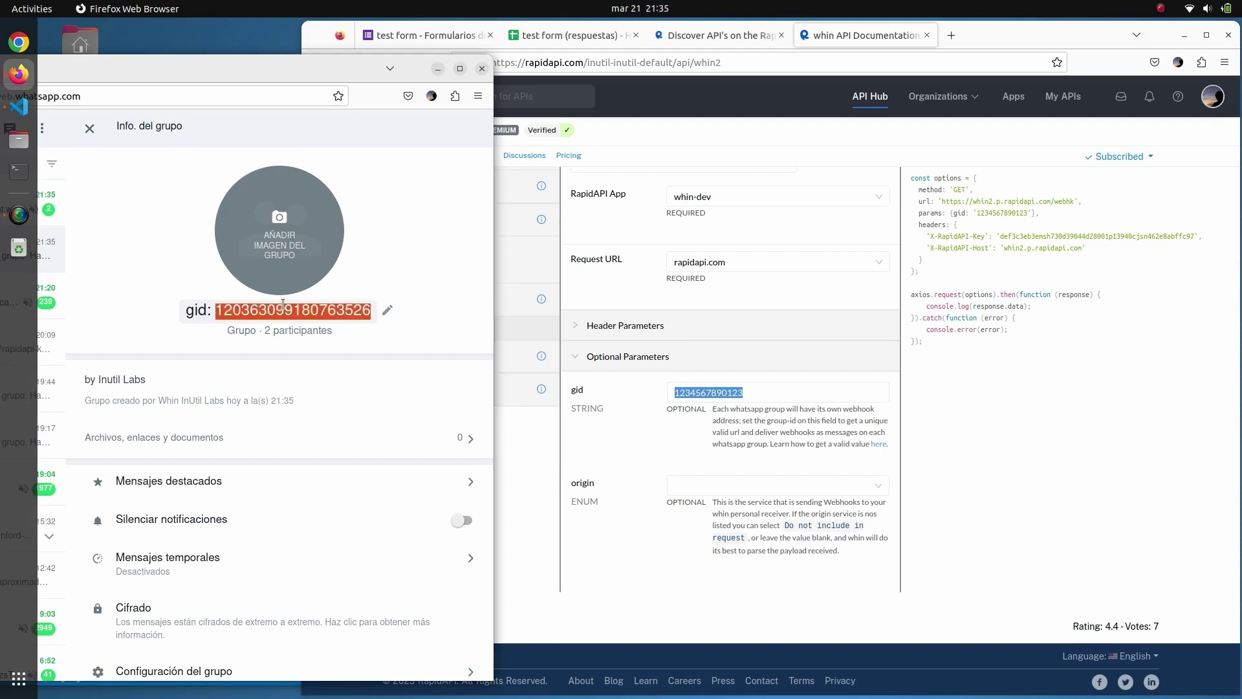
{"action": "right_click", "coordinate": [284, 305]}
{"action": "left_click", "coordinate": [313, 318]}
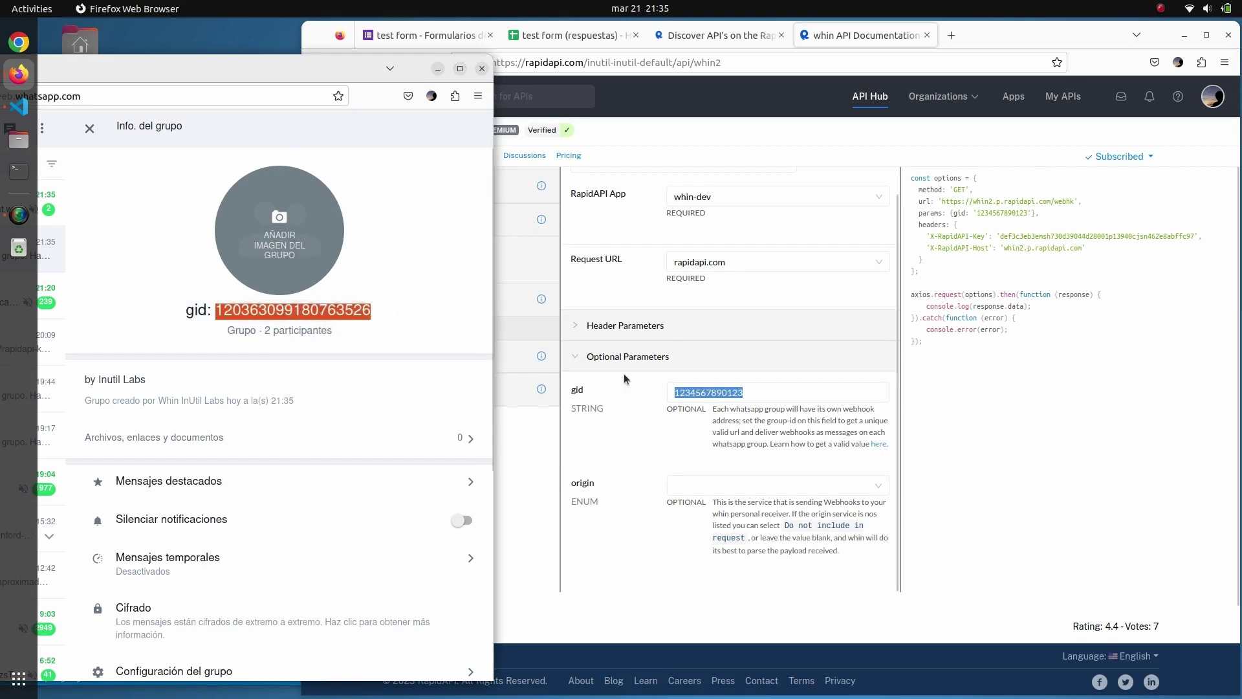
{"action": "left_click", "coordinate": [749, 396]}
{"action": "double_click", "coordinate": [745, 395]}
{"action": "right_click", "coordinate": [744, 395]}
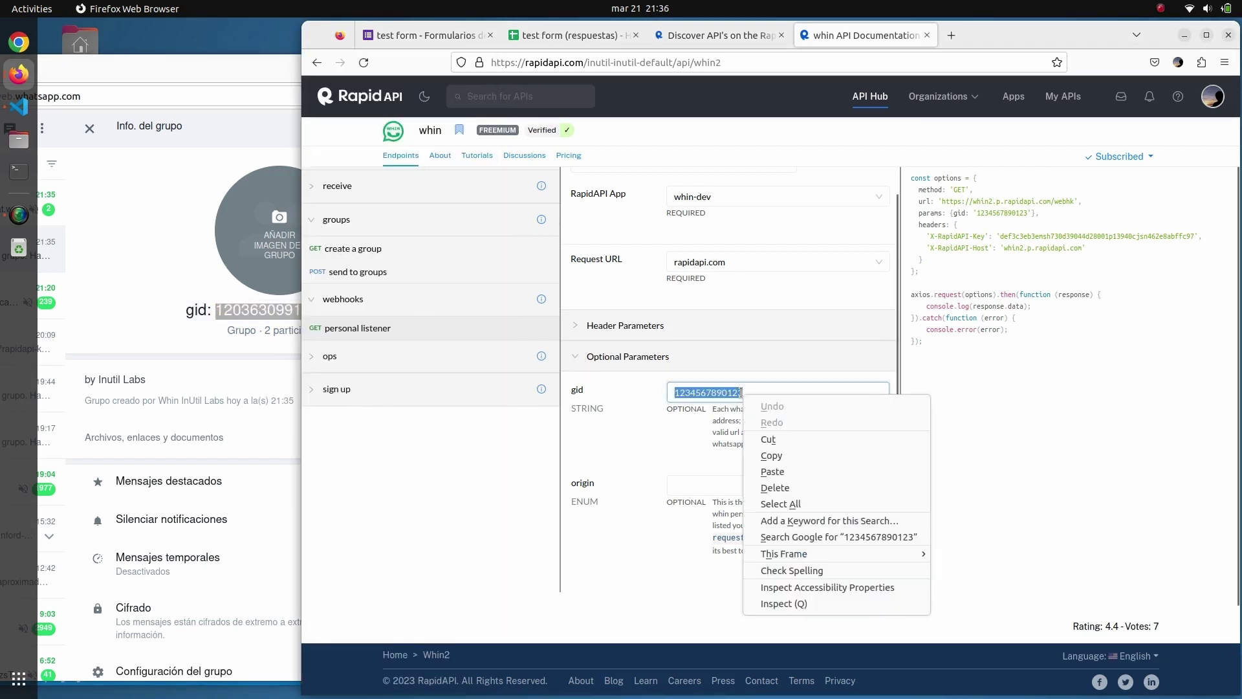
{"action": "left_click", "coordinate": [776, 472]}
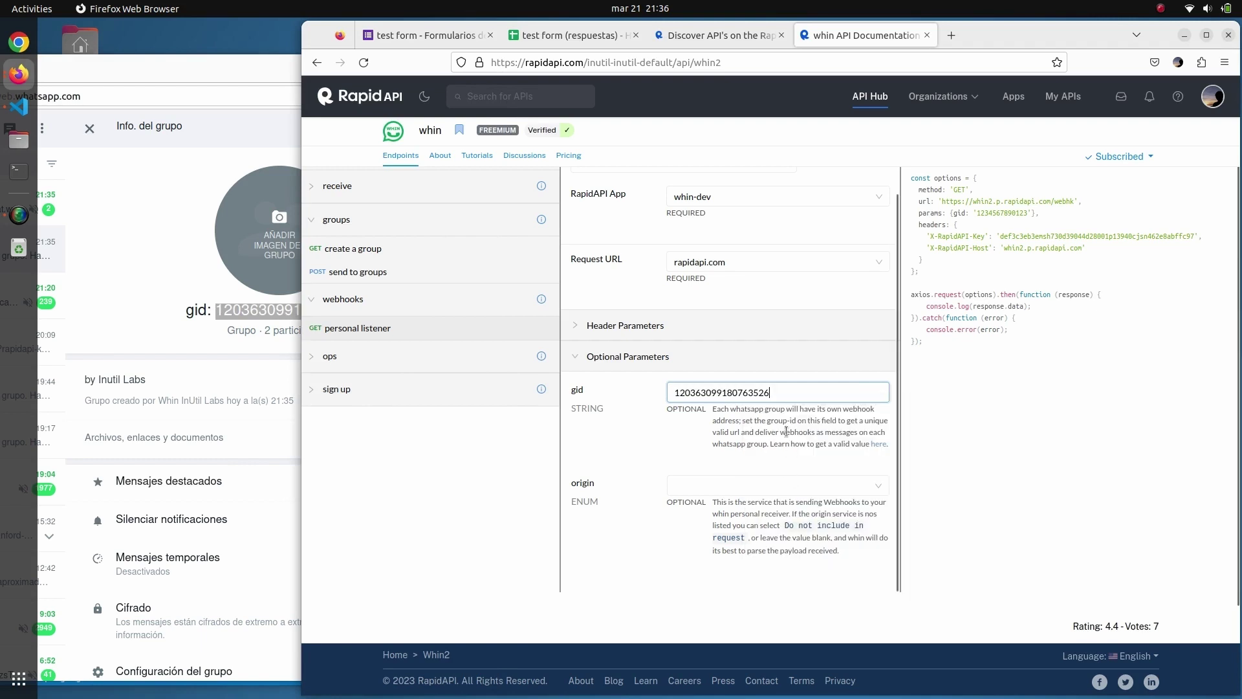
- Set the origin parameter to IFTTT and run the personal listener endpoint test to get the group's webhook URL
{"action": "left_click", "coordinate": [717, 489]}
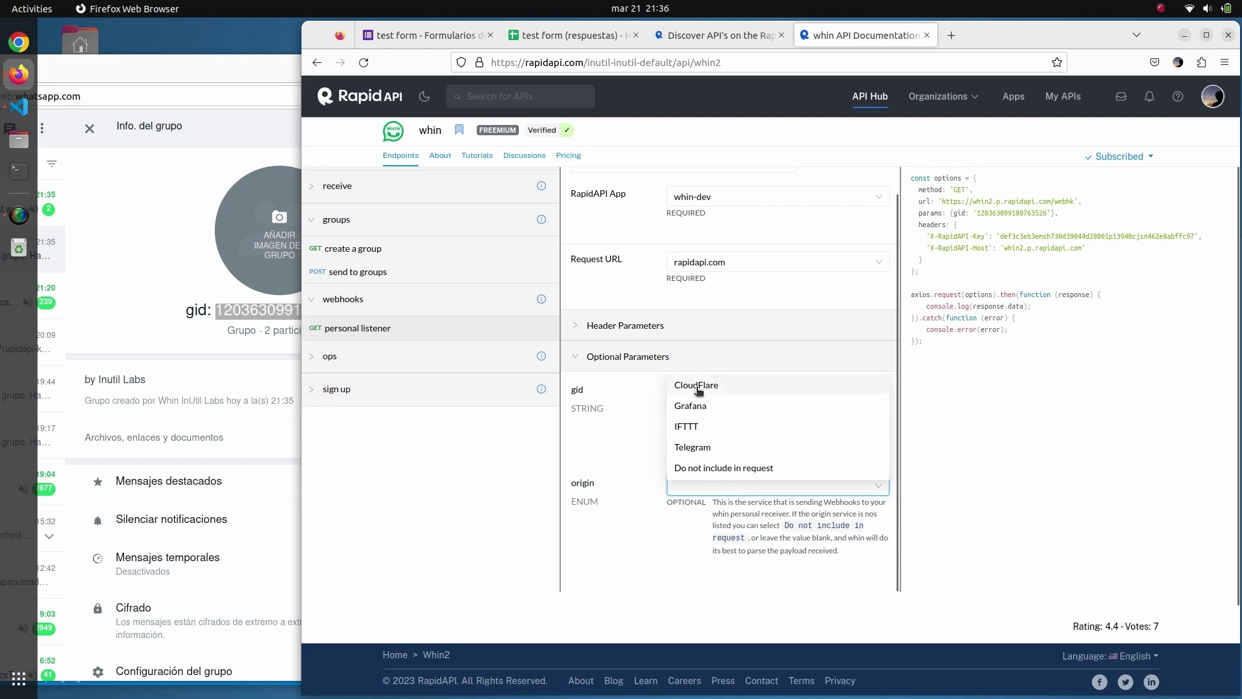
{"action": "left_click", "coordinate": [694, 428]}
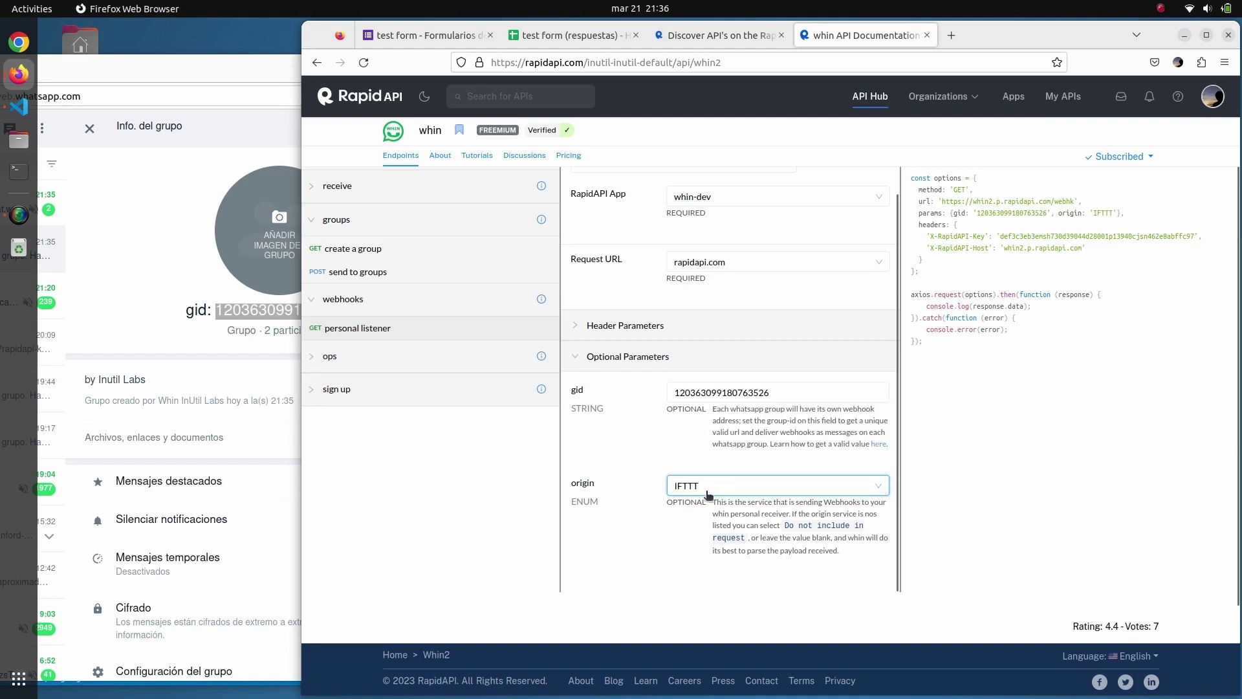
{"action": "scroll", "coordinate": [790, 437], "scroll_direction": "up", "scroll_amount": 2}
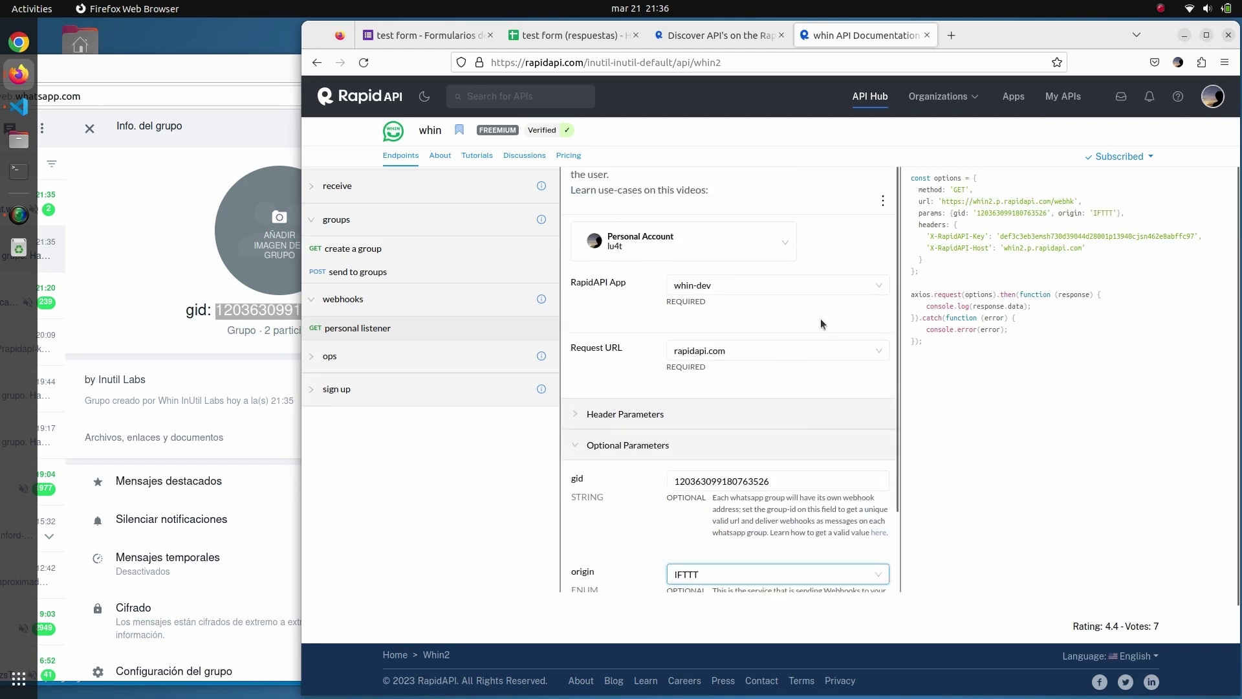
{"action": "scroll", "coordinate": [832, 273], "scroll_direction": "up", "scroll_amount": 3}
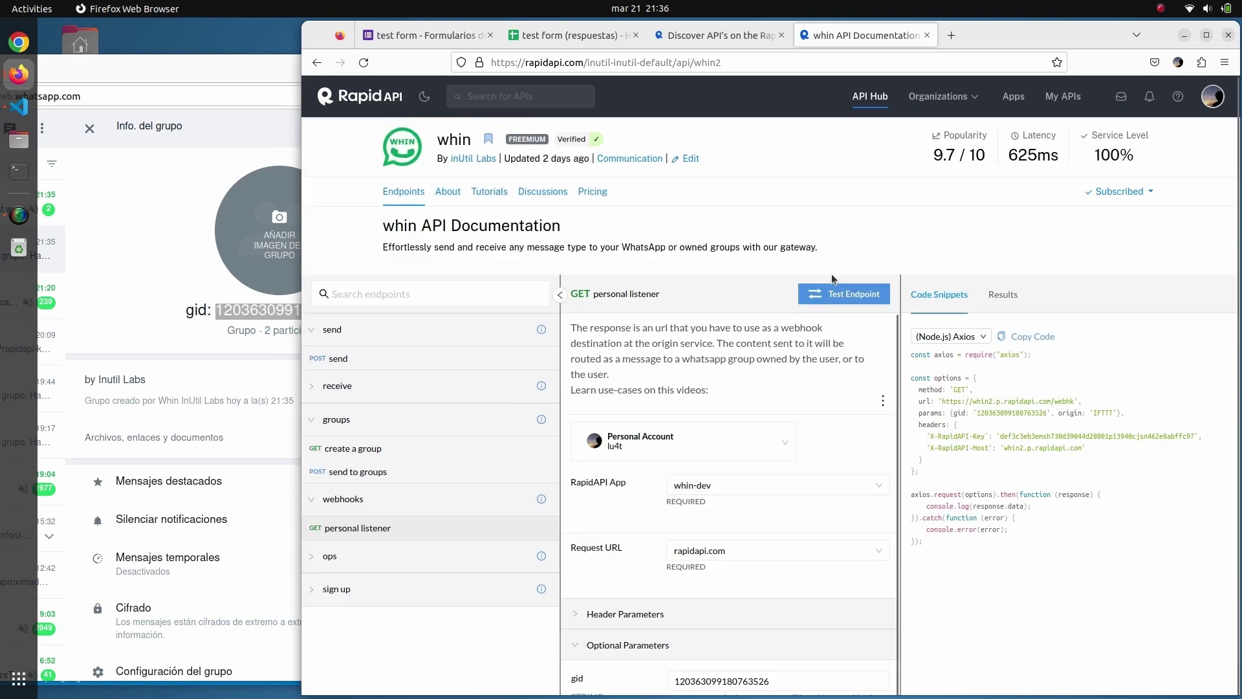
{"action": "left_click", "coordinate": [834, 300]}
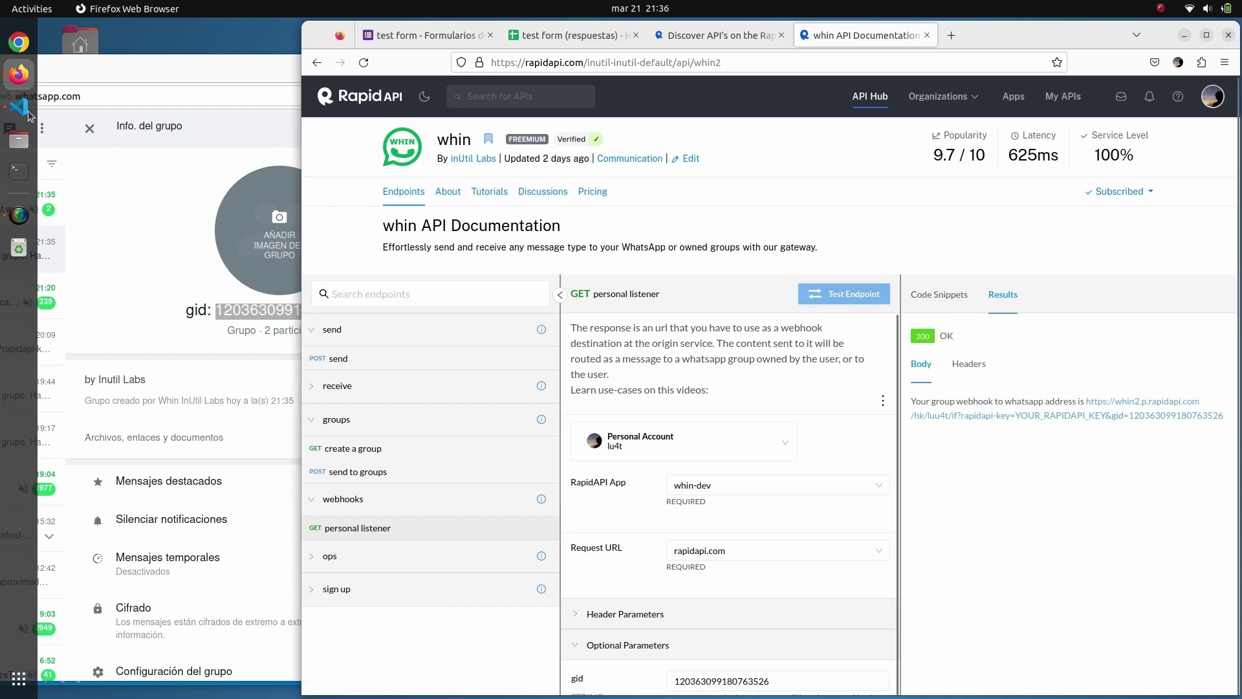
- Switch to Visual Studio Code and review the plan's fourth item about creating the IFTTT applet
{"action": "left_click", "coordinate": [14, 112]}
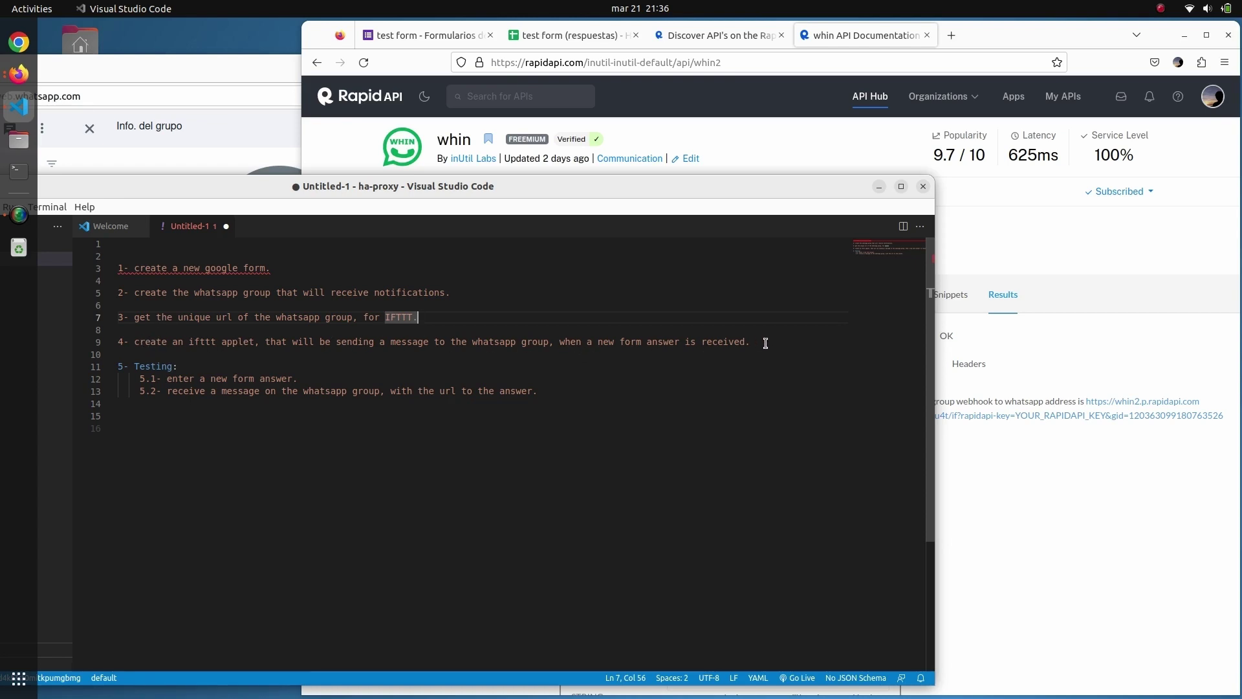
{"action": "left_click_drag", "start_coordinate": [765, 343], "coordinate": [127, 337]}
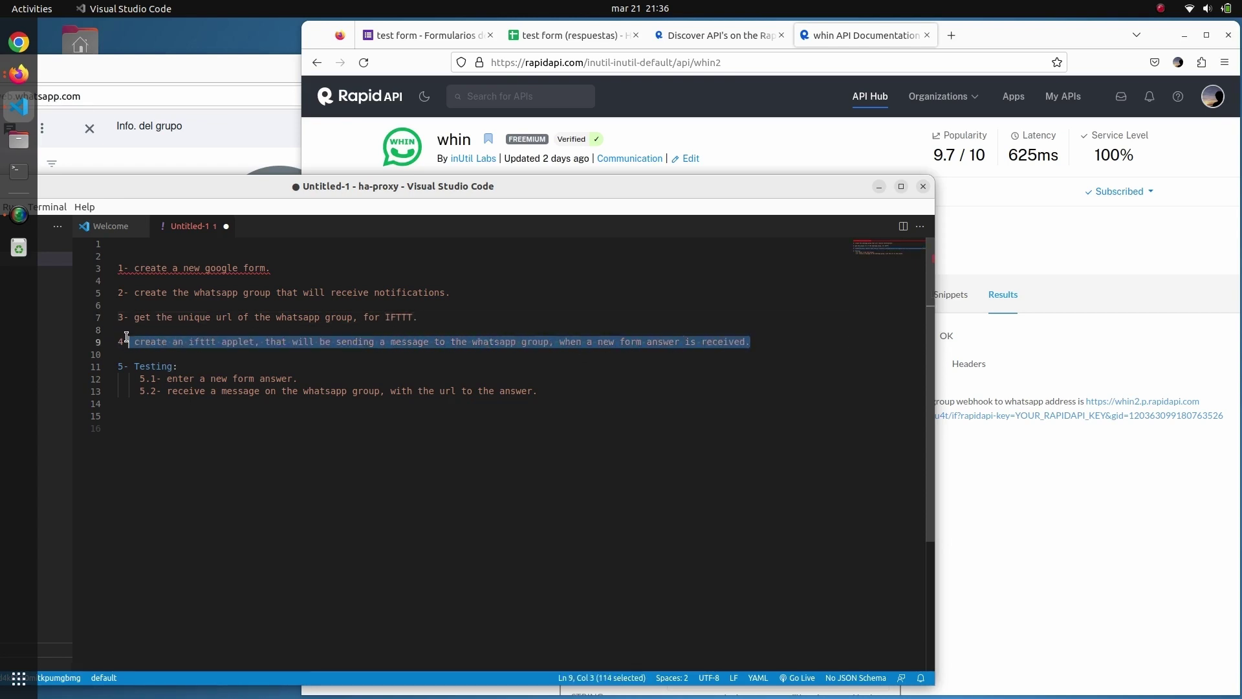
- Open IFTTT in a new Firefox tab and start creating a new applet
{"action": "left_click", "coordinate": [945, 34]}
{"action": "left_click", "coordinate": [900, 61]}
{"action": "type", "text": "ifttt"}
{"action": "key", "text": "Return"}
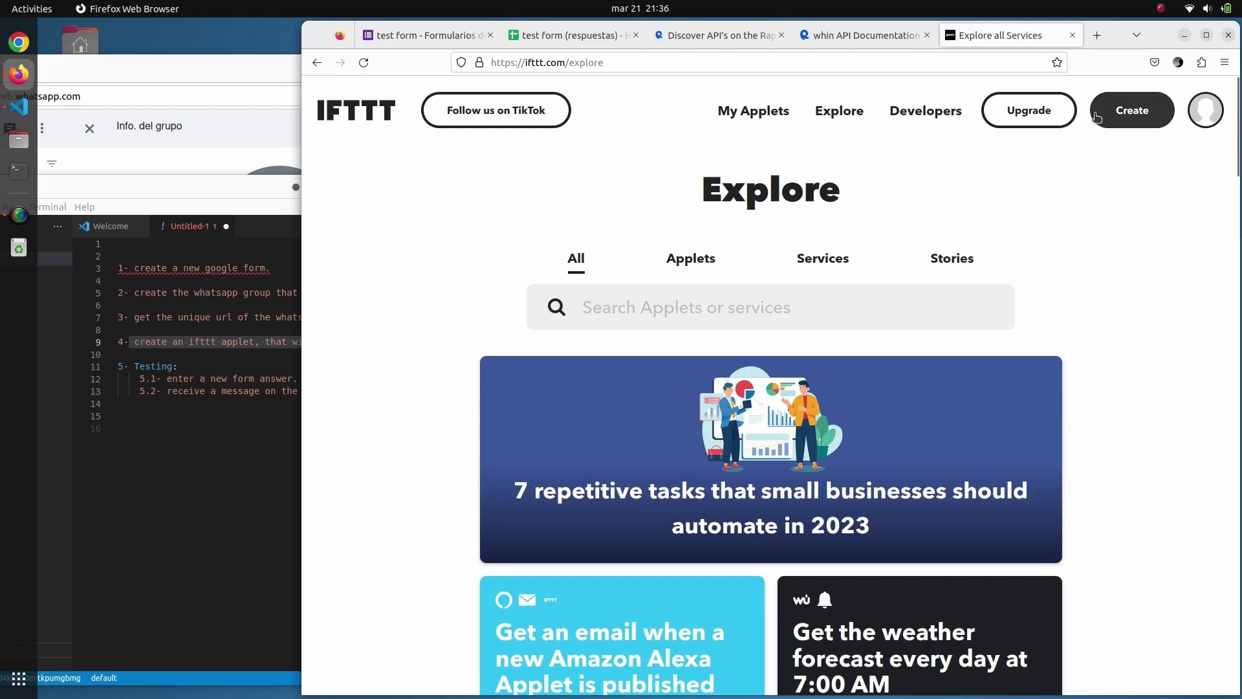
{"action": "left_click", "coordinate": [1123, 113]}
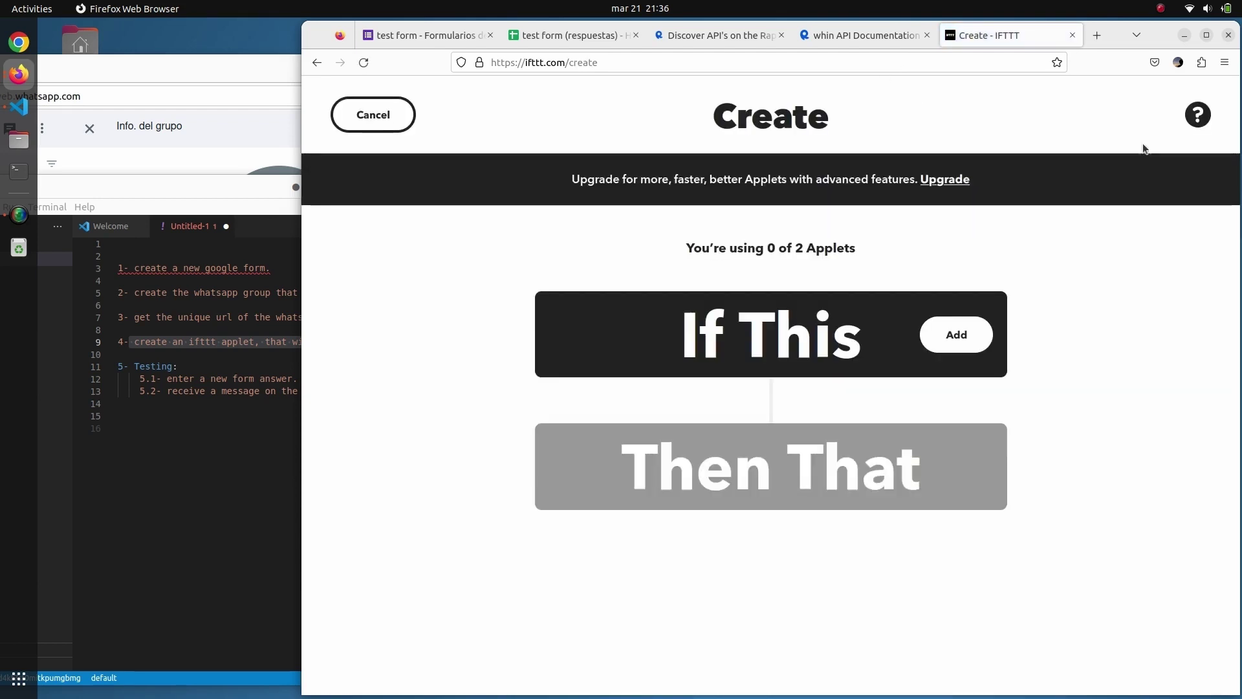
- Choose the Google Forms service's "New form response" trigger for the applet's If This part
{"action": "left_click", "coordinate": [961, 337]}
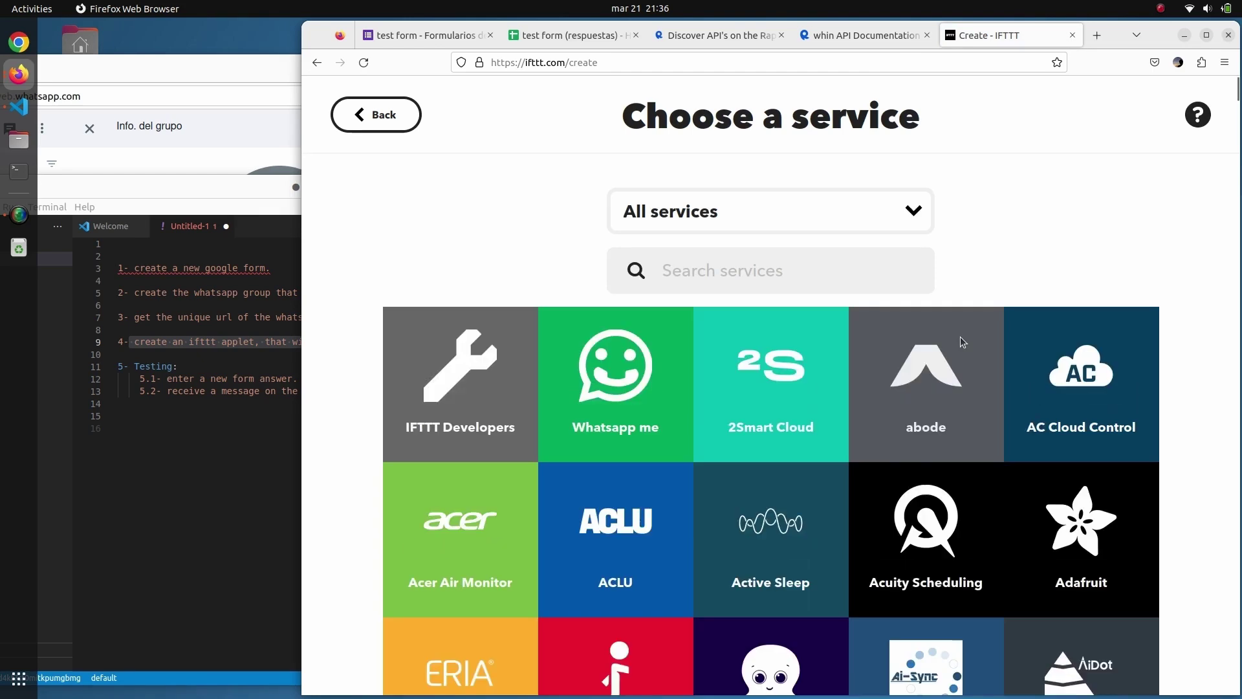
{"action": "left_click", "coordinate": [719, 267]}
{"action": "type", "text": "google f"}
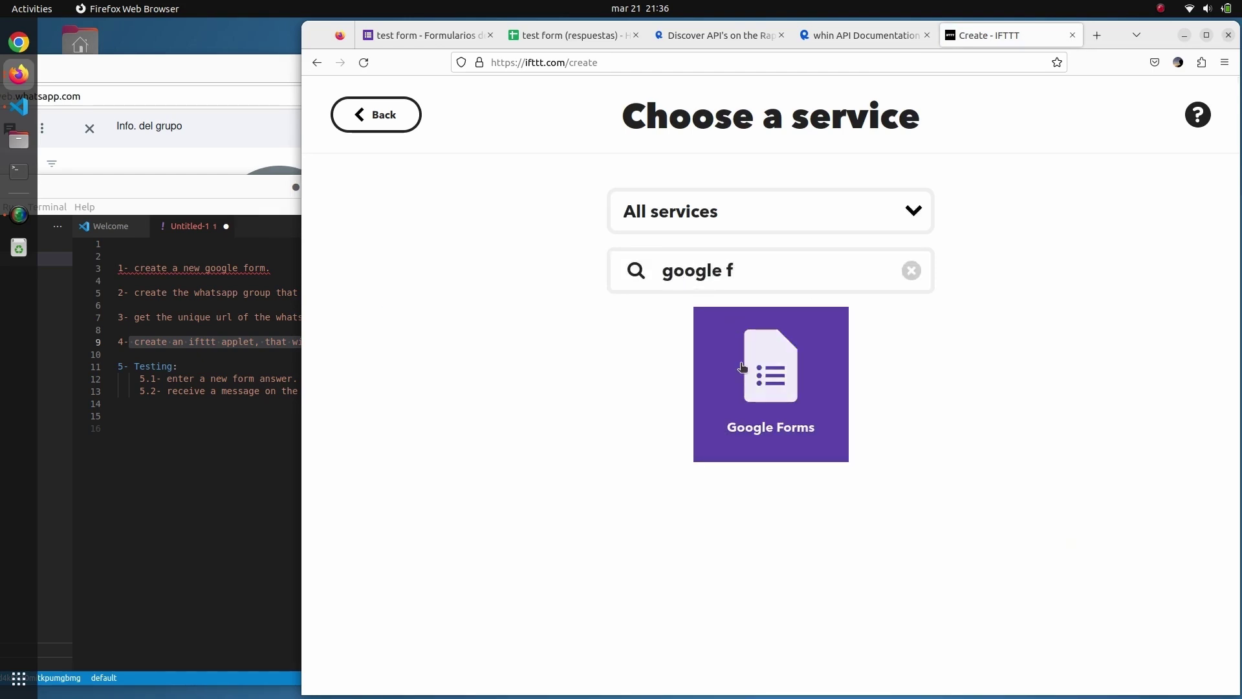
{"action": "left_click", "coordinate": [743, 383]}
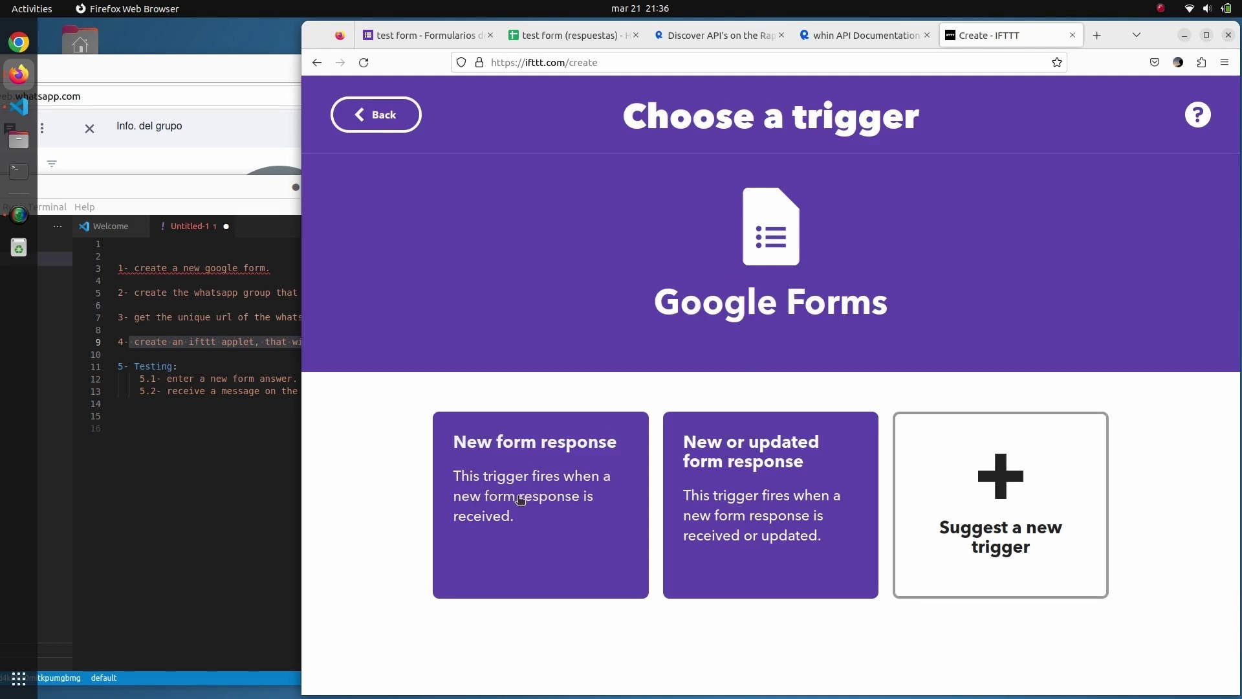
{"action": "left_click", "coordinate": [515, 495]}
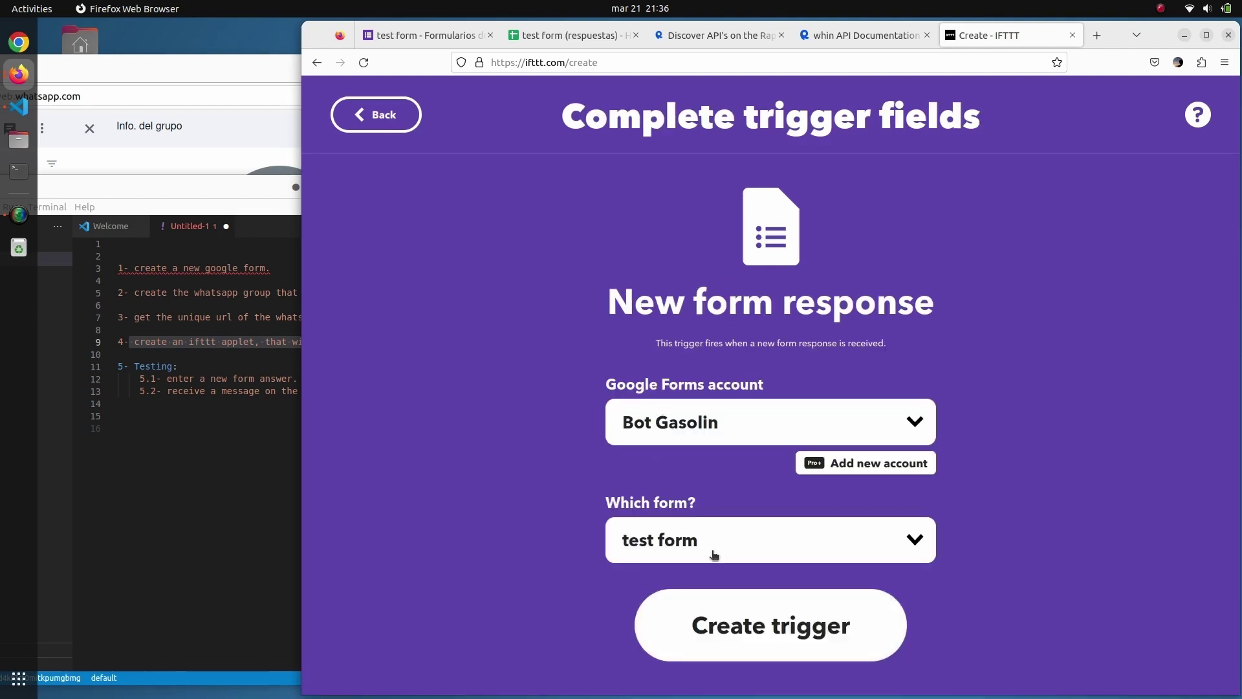
- Select "test form" as the trigger's form, check it against the open Google Form, and create the trigger
{"action": "left_click", "coordinate": [703, 546]}
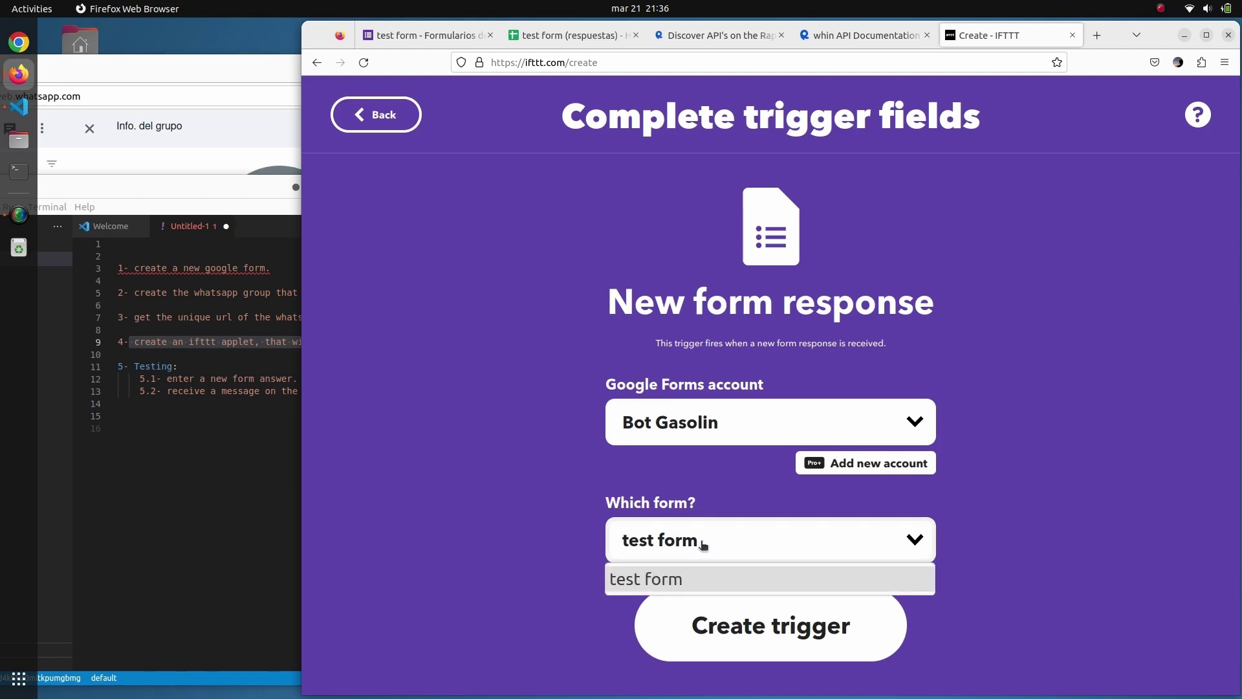
{"action": "left_click", "coordinate": [697, 534]}
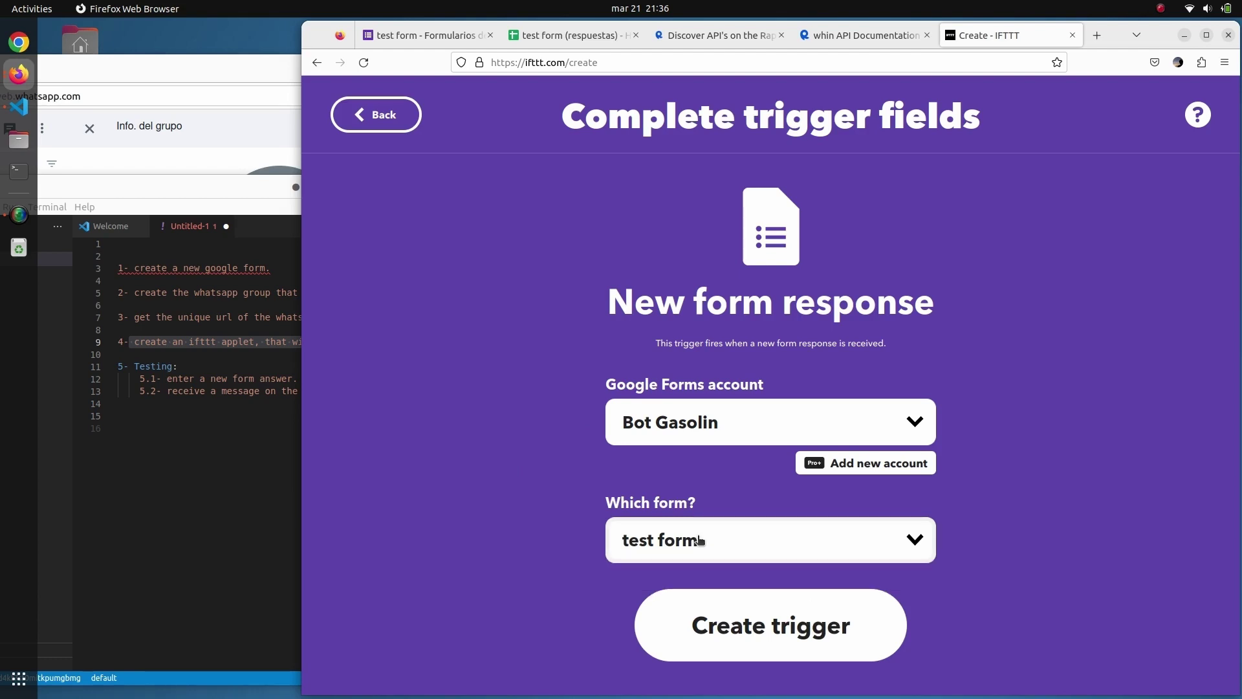
{"action": "left_click", "coordinate": [426, 36]}
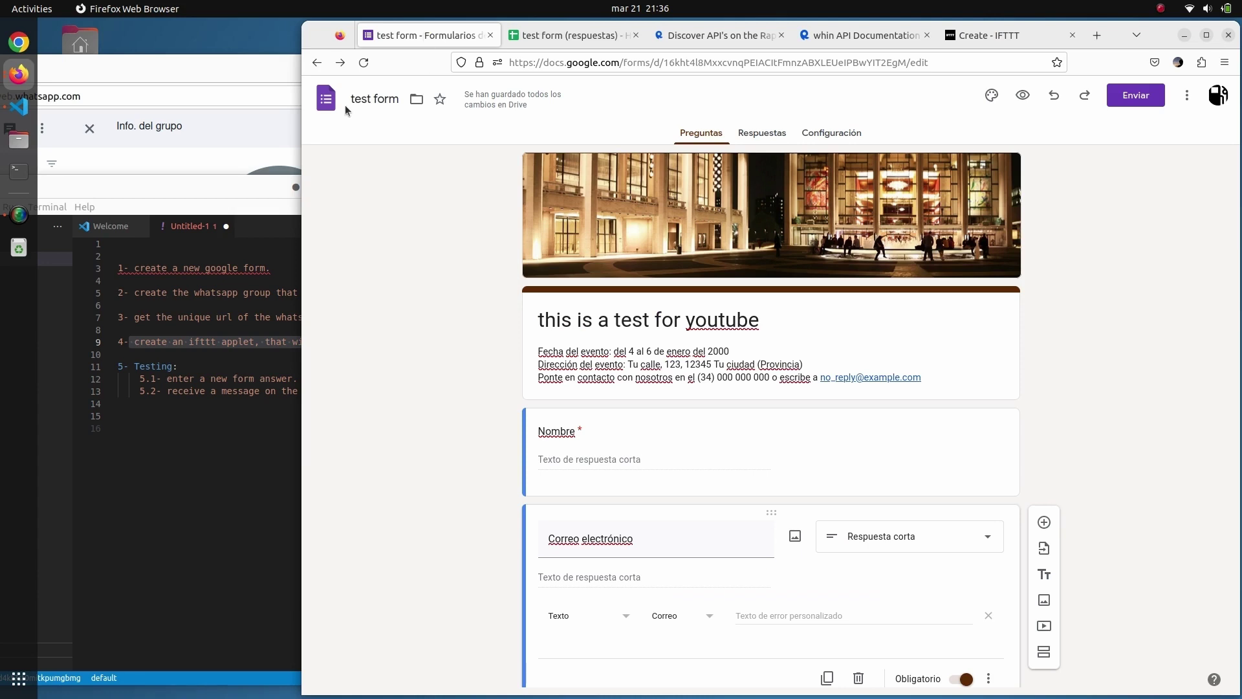
{"action": "left_click", "coordinate": [976, 41]}
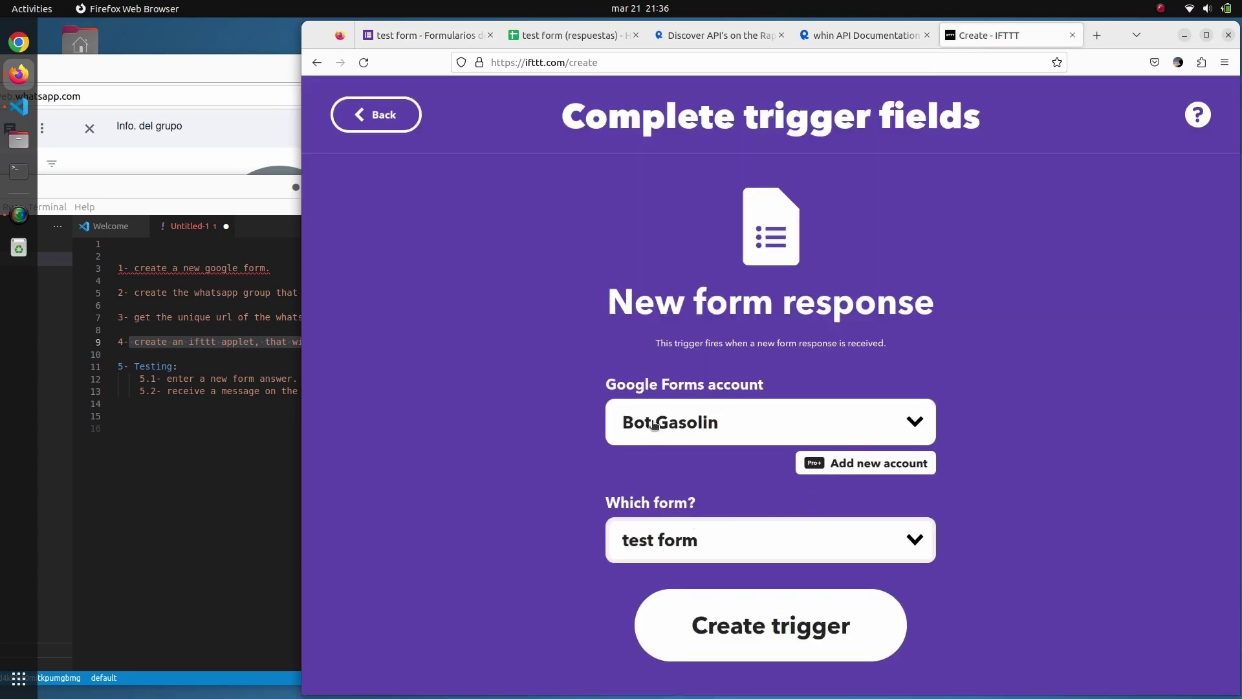
{"action": "left_click", "coordinate": [798, 630]}
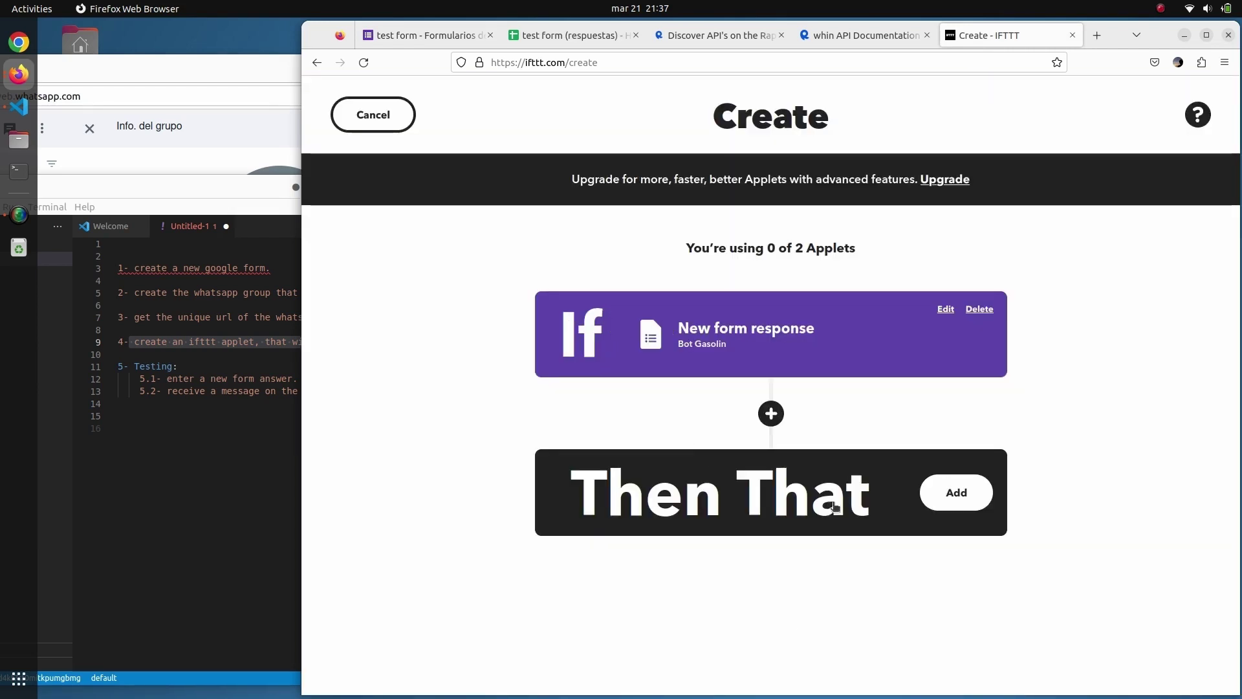
- Choose the Webhooks service's "Make a web request" action for the applet's Then That part
{"action": "left_click", "coordinate": [946, 495]}
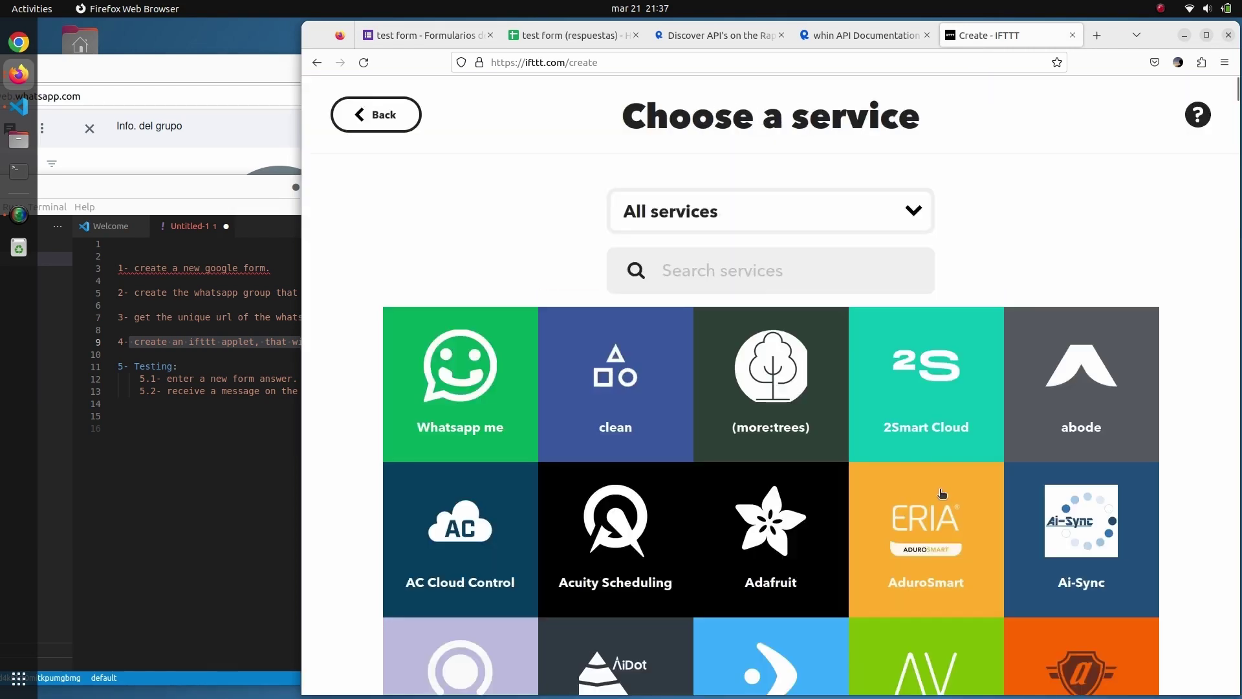
{"action": "left_click", "coordinate": [705, 262]}
{"action": "type", "text": "web"}
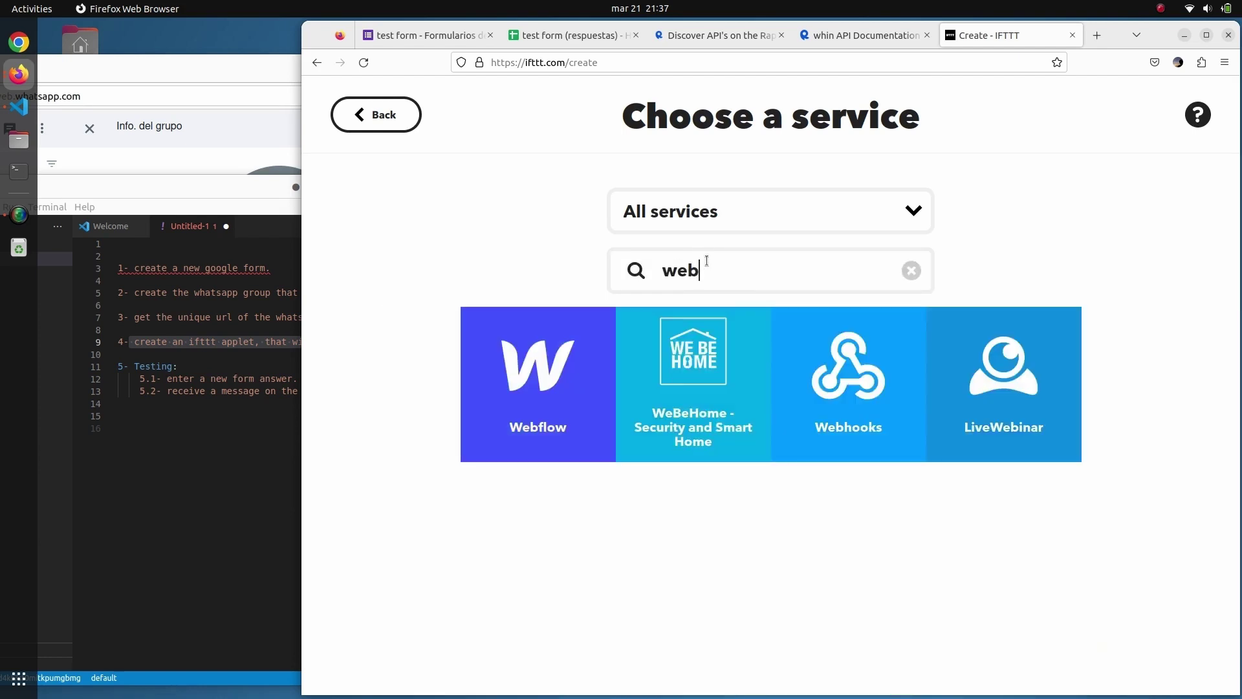
{"action": "type", "text": "h"}
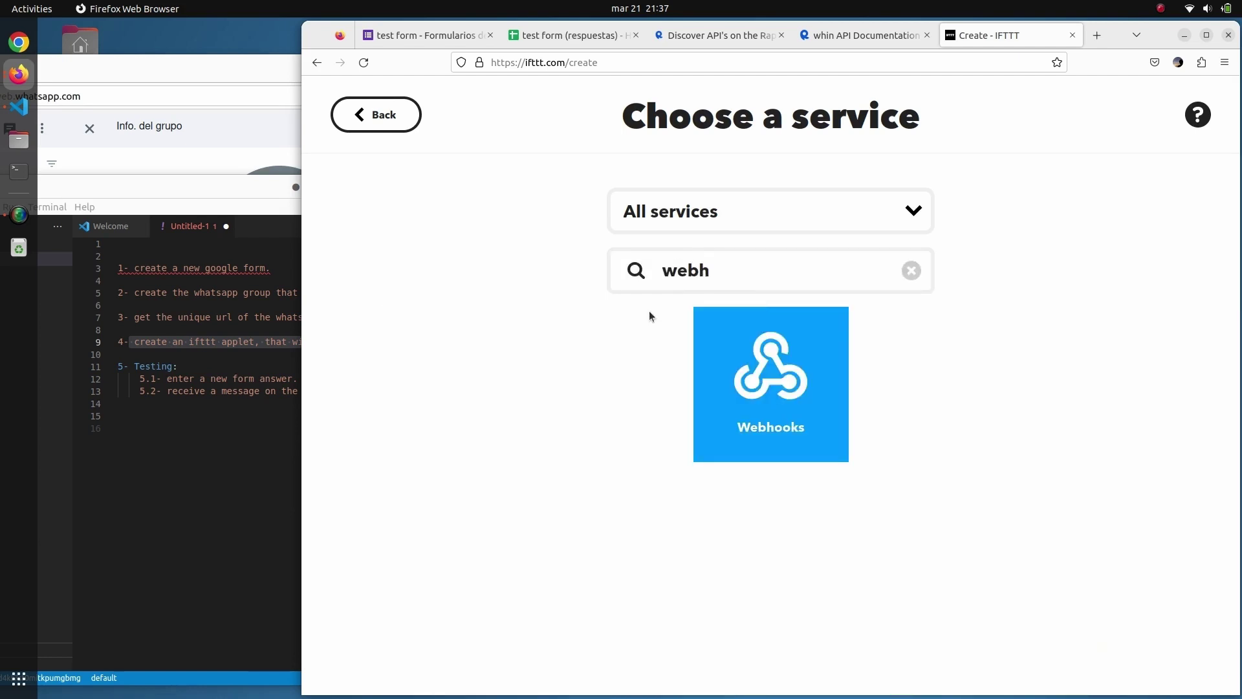
{"action": "left_click", "coordinate": [783, 401]}
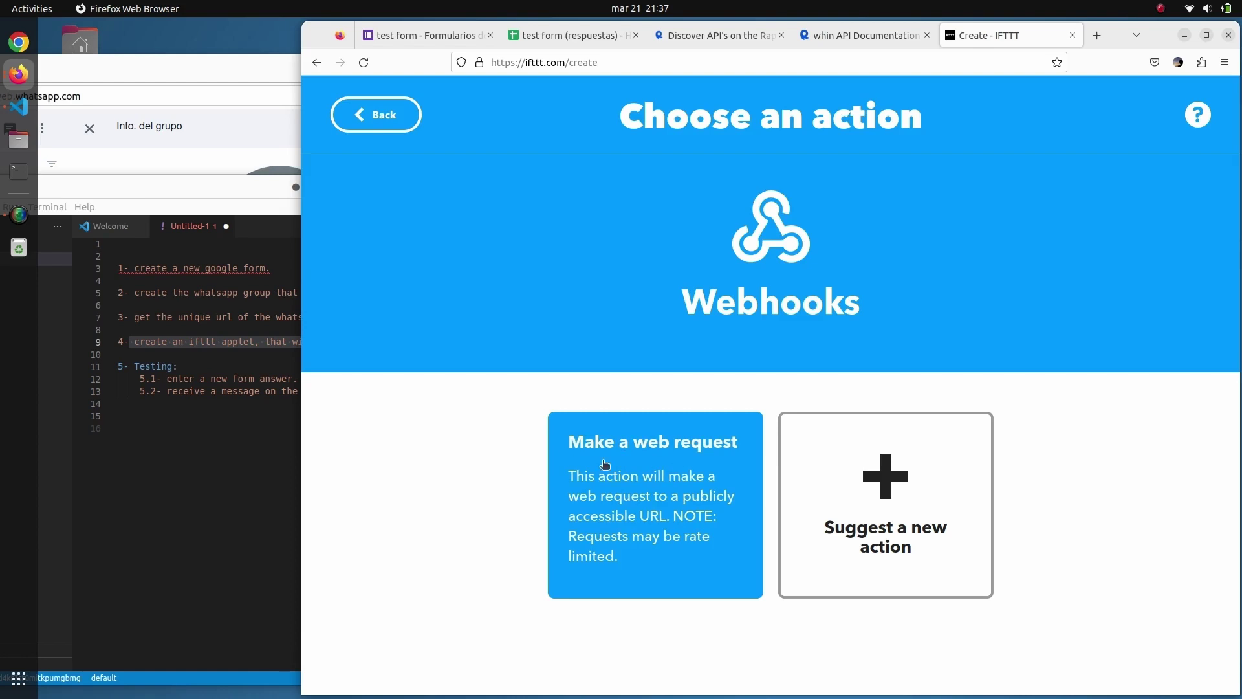
{"action": "left_click", "coordinate": [653, 507]}
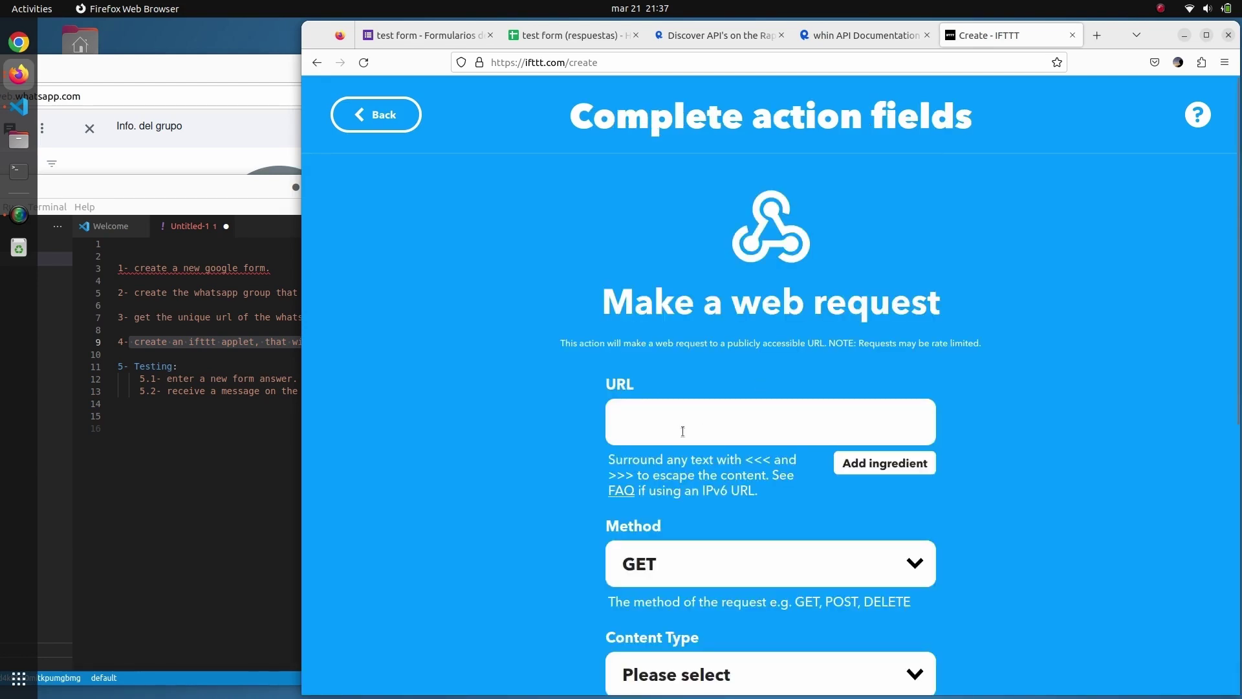
- Copy the group's webhook URL from the whin endpoint results into the web request's URL, without a leading space
{"action": "left_click", "coordinate": [868, 38]}
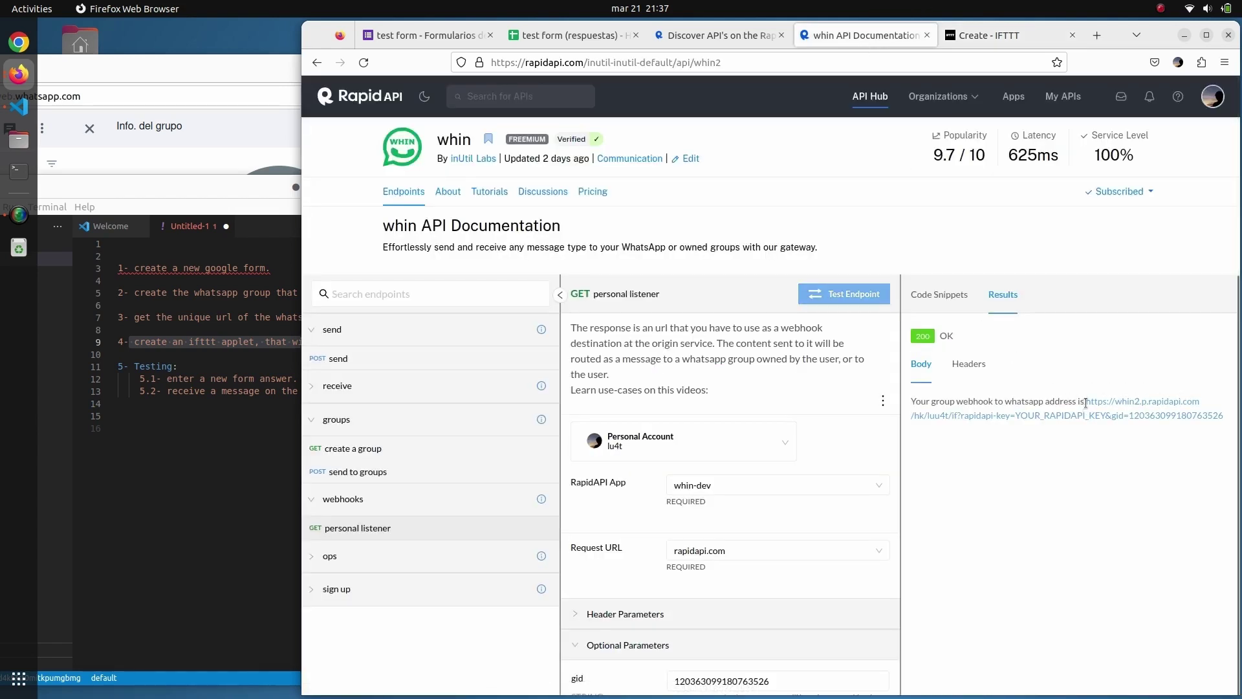
{"action": "left_click_drag", "start_coordinate": [1085, 402], "coordinate": [1224, 419]}
{"action": "right_click", "coordinate": [1164, 420]}
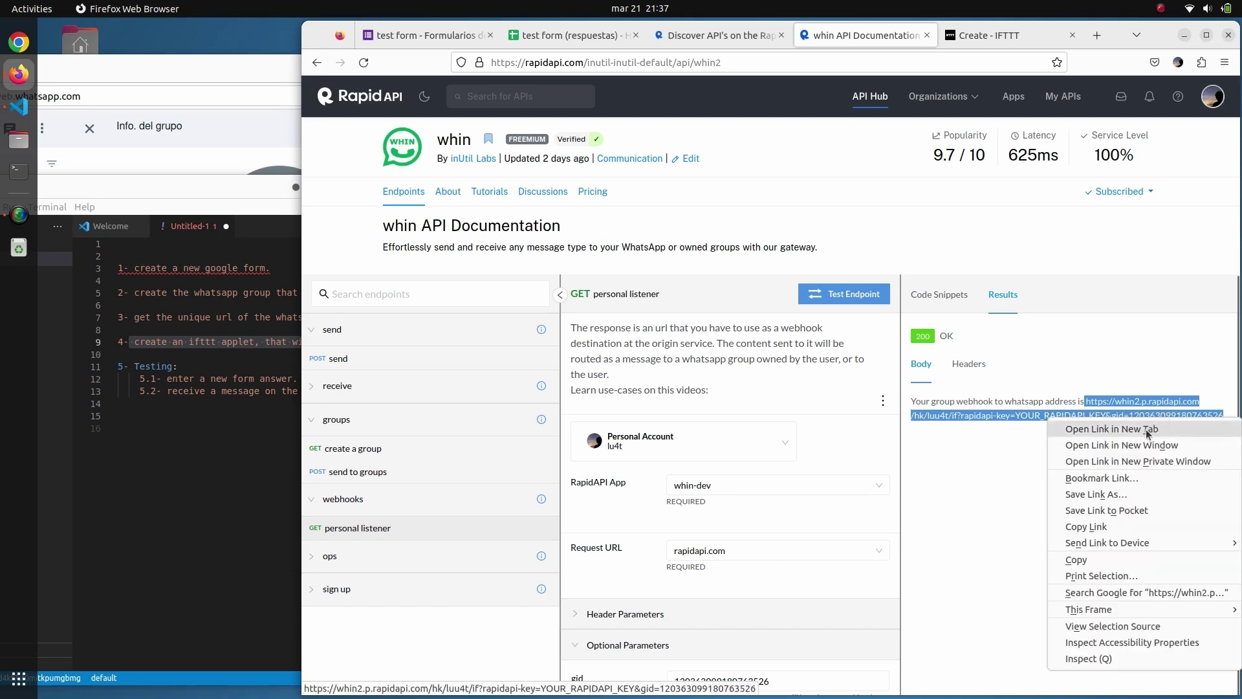
{"action": "left_click", "coordinate": [1105, 558]}
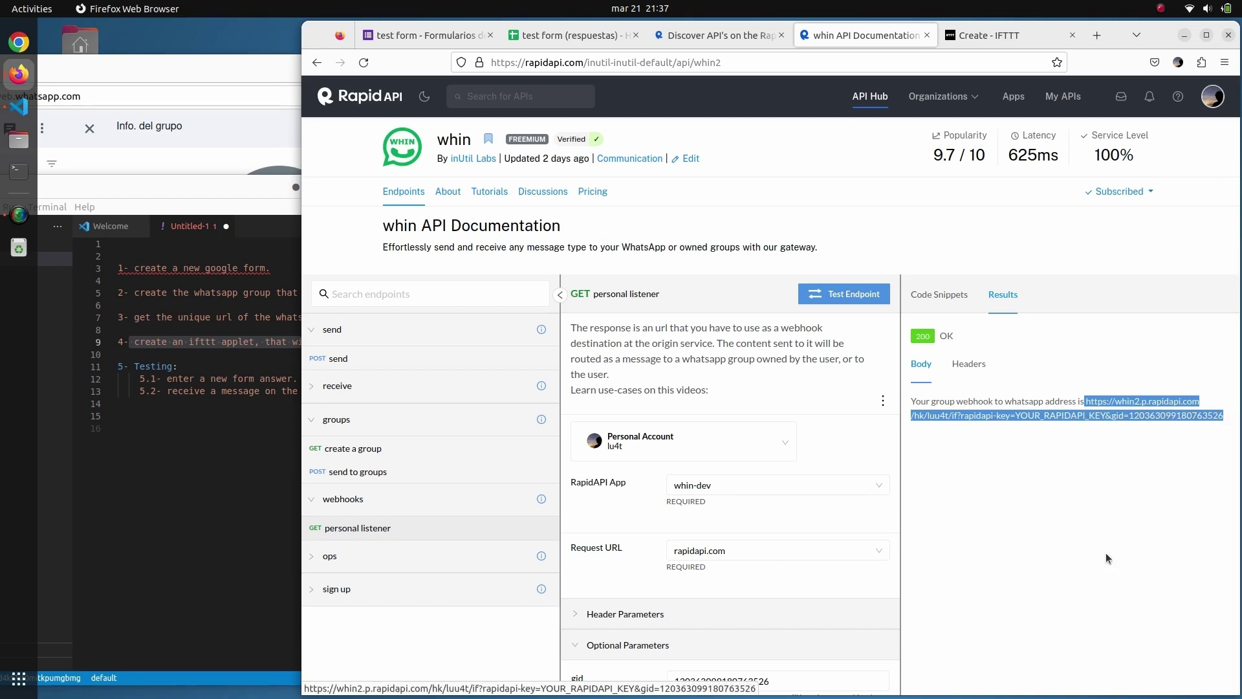
{"action": "left_click", "coordinate": [959, 31]}
{"action": "left_click", "coordinate": [681, 412]}
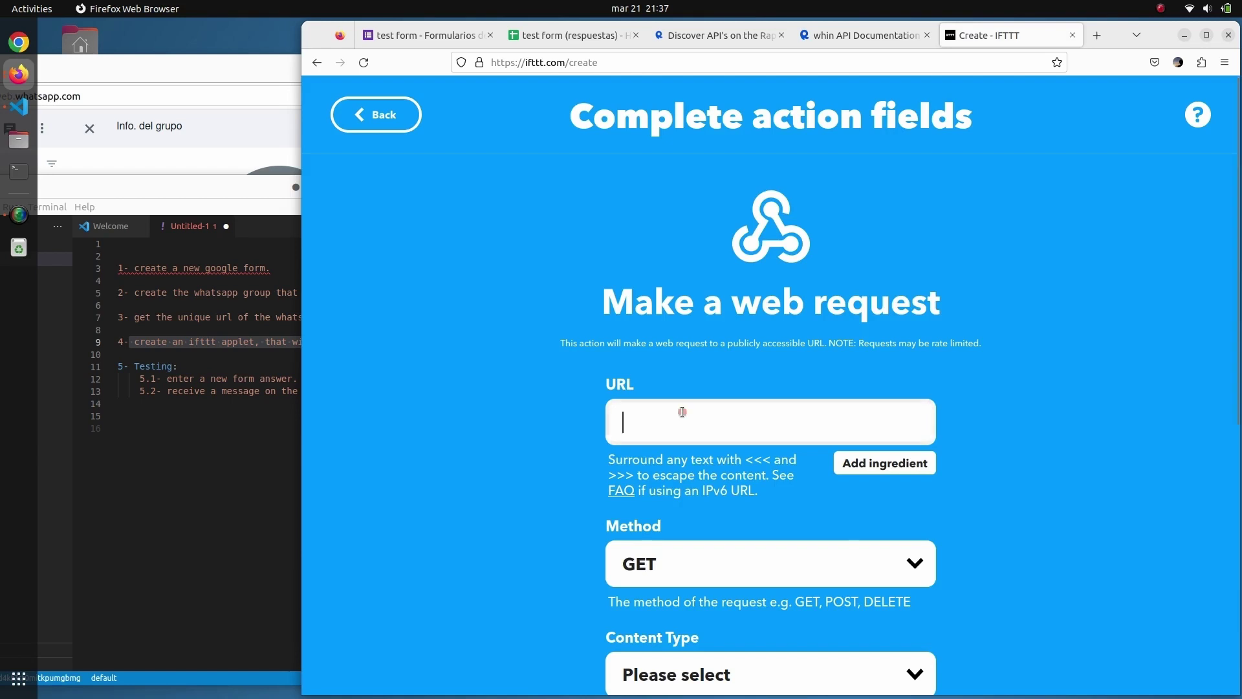
{"action": "right_click", "coordinate": [682, 412]}
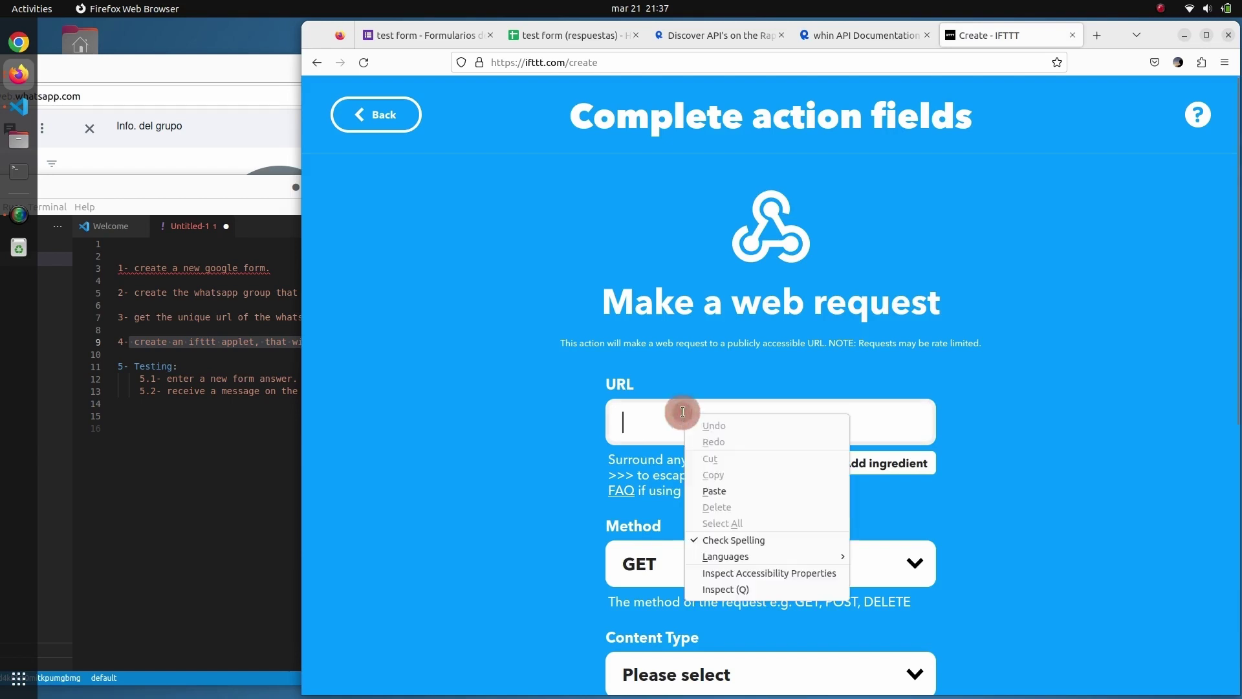
{"action": "left_click", "coordinate": [714, 490]}
{"action": "left_click", "coordinate": [628, 422]}
{"action": "key", "text": "BackSpace"}
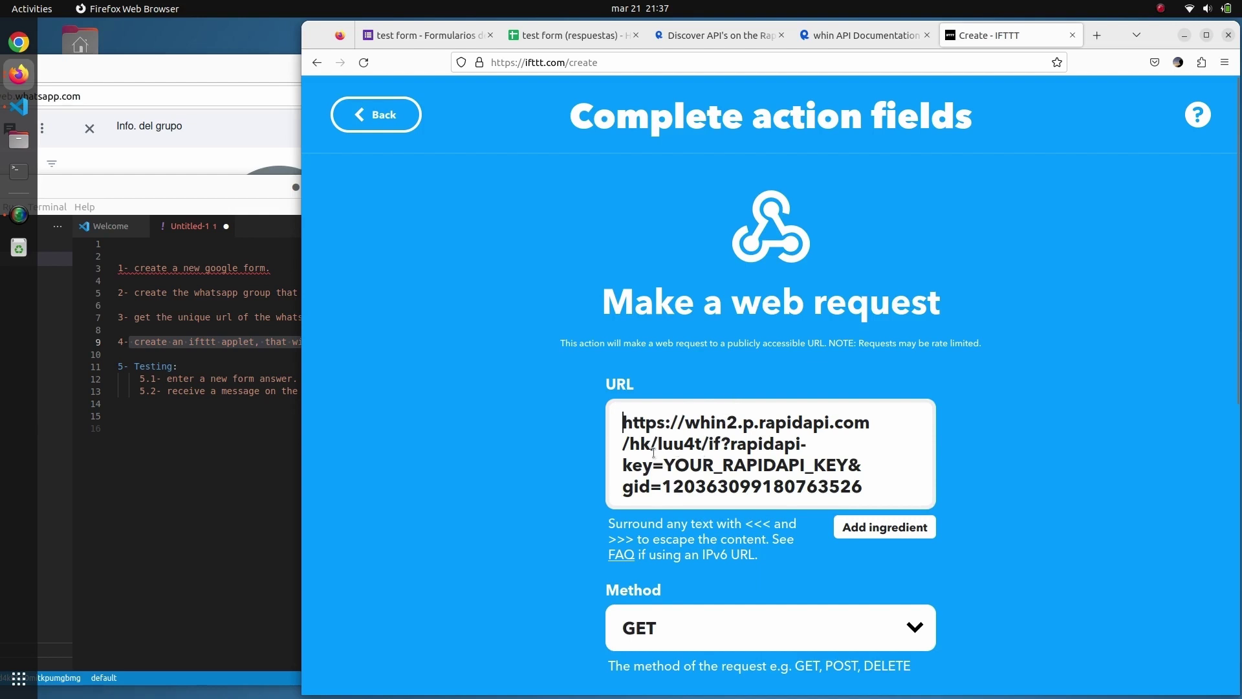
- Replace the YOUR_RAPIDAPI_KEY placeholder in the web request's URL with the RapidAPI key copied from whin's code snippet
{"action": "left_click_drag", "start_coordinate": [666, 463], "coordinate": [845, 467]}
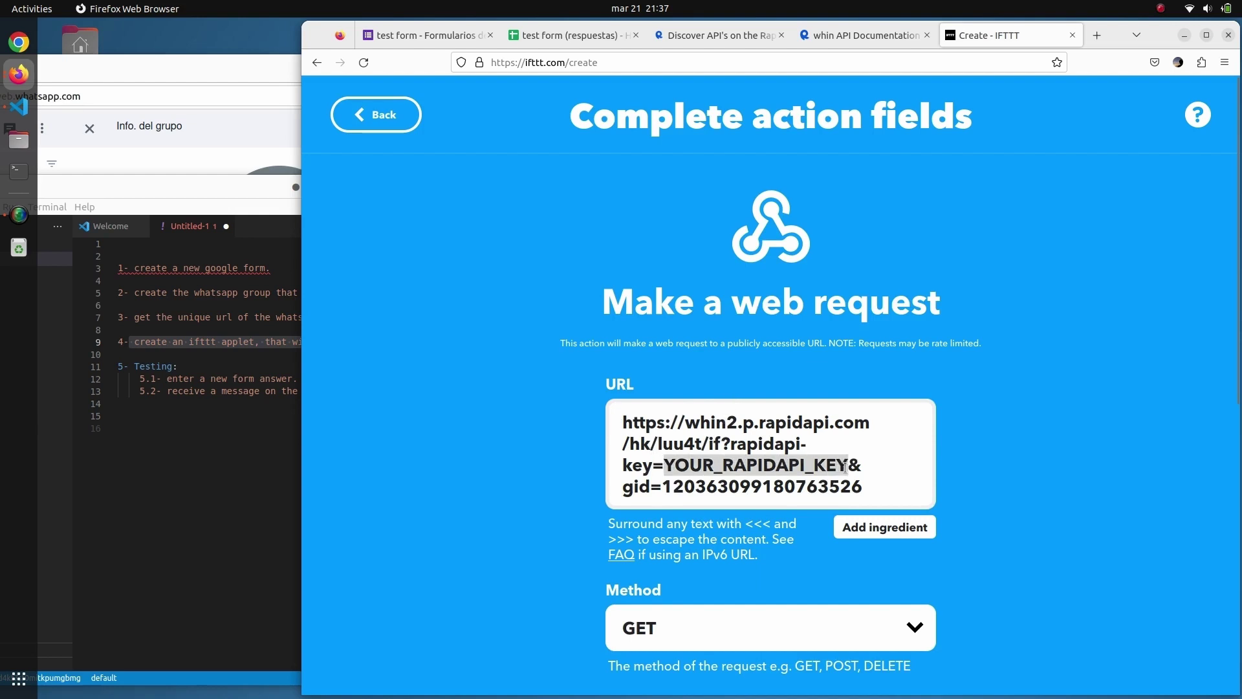
{"action": "left_click", "coordinate": [883, 34]}
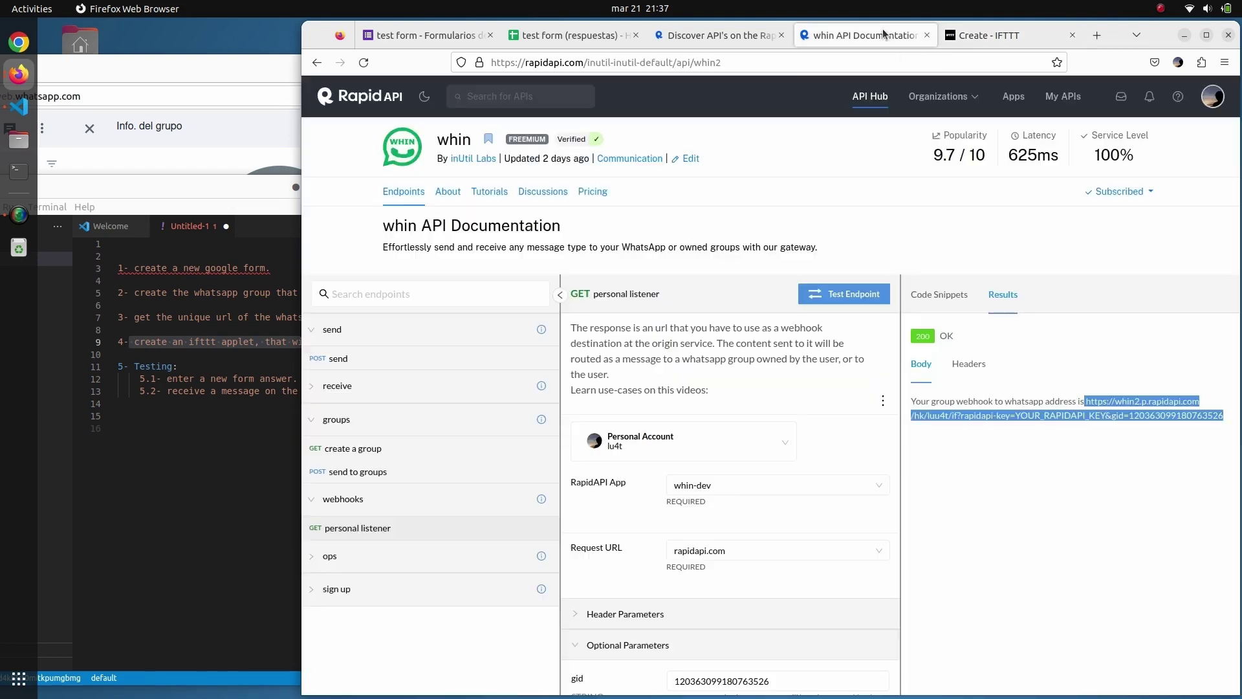
{"action": "left_click", "coordinate": [953, 296]}
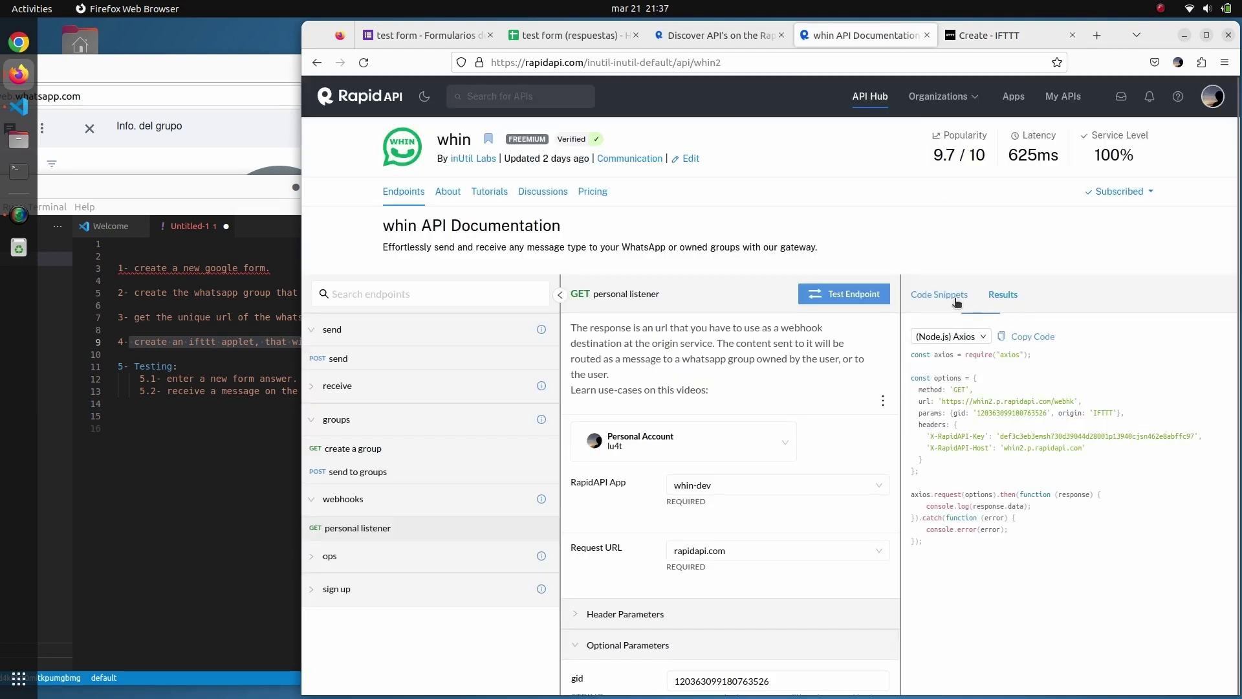
{"action": "double_click", "coordinate": [1065, 435]}
{"action": "right_click", "coordinate": [1066, 436]}
{"action": "left_click", "coordinate": [1076, 449]}
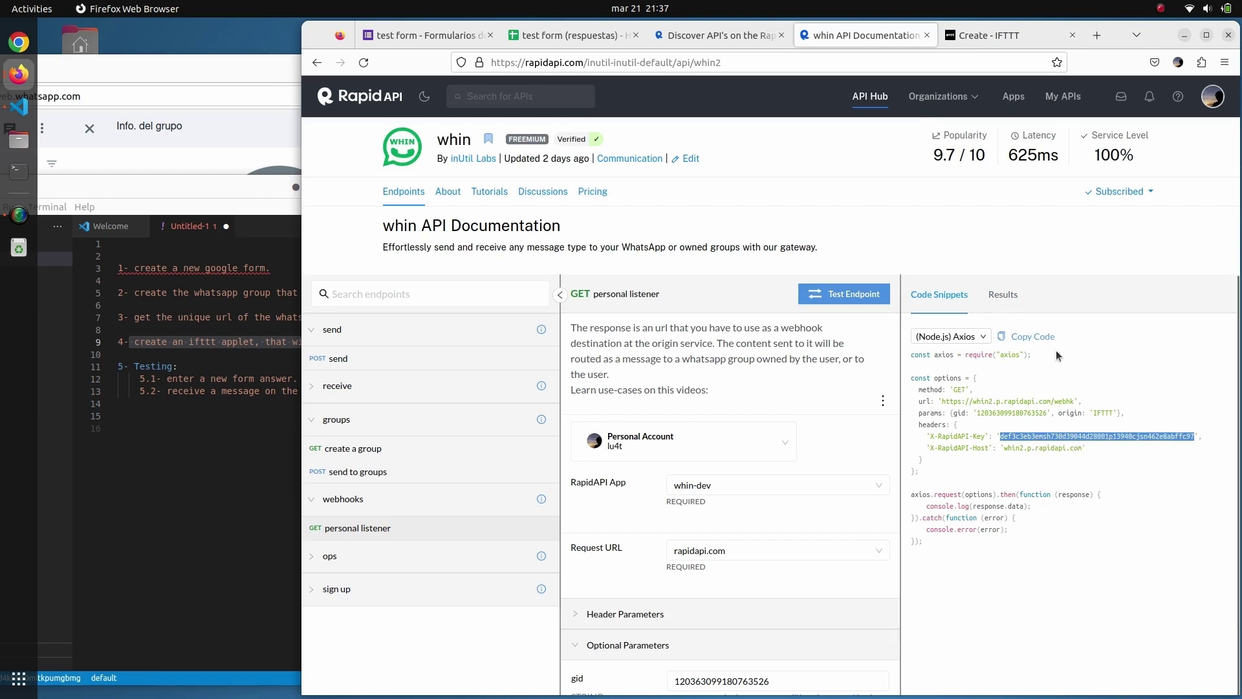
{"action": "left_click", "coordinate": [1005, 36]}
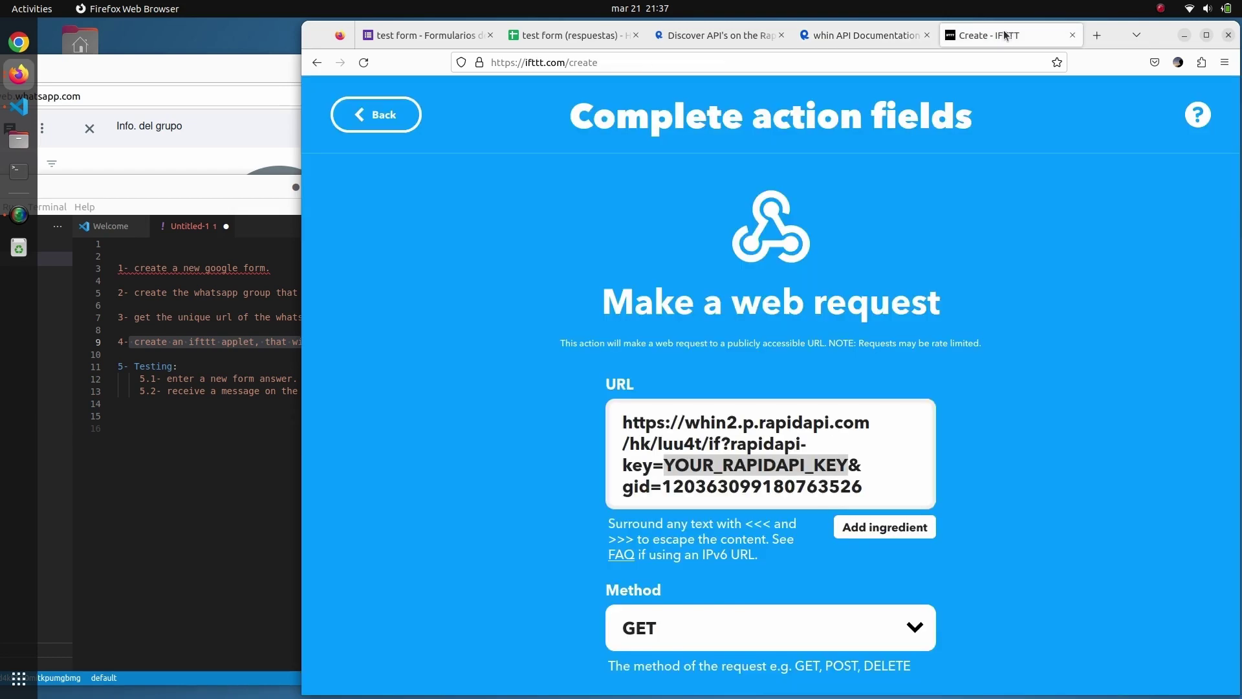
{"action": "right_click", "coordinate": [712, 467]}
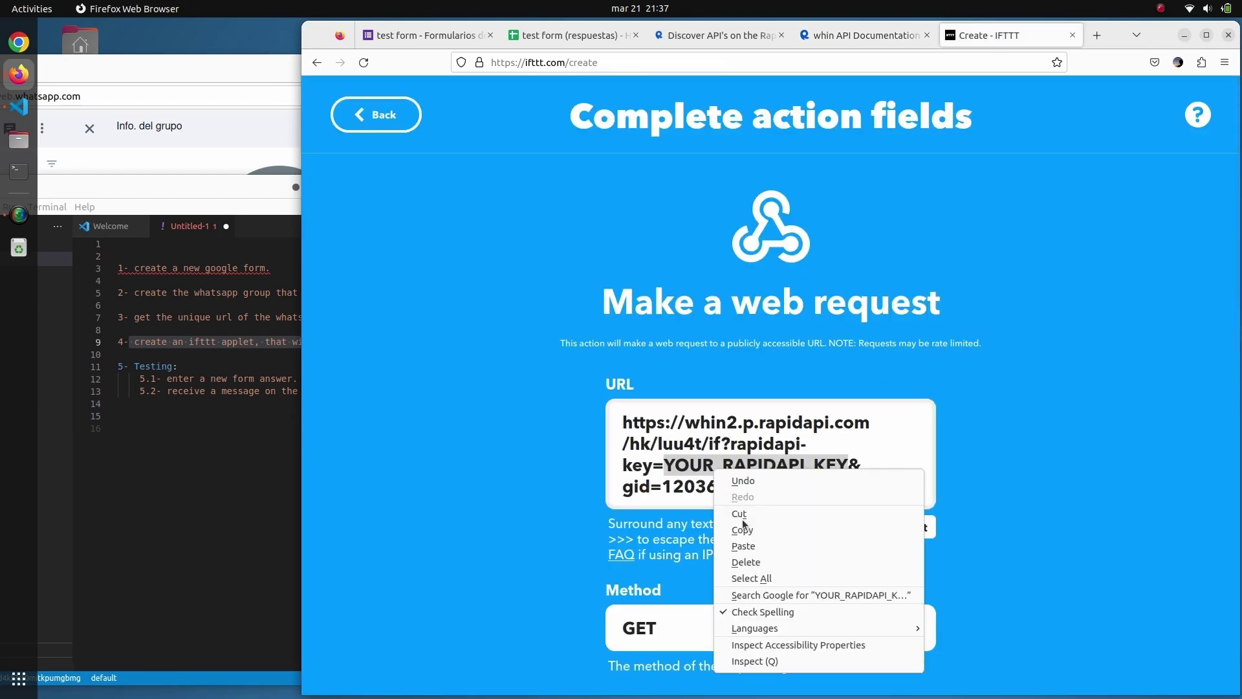
{"action": "left_click", "coordinate": [743, 545]}
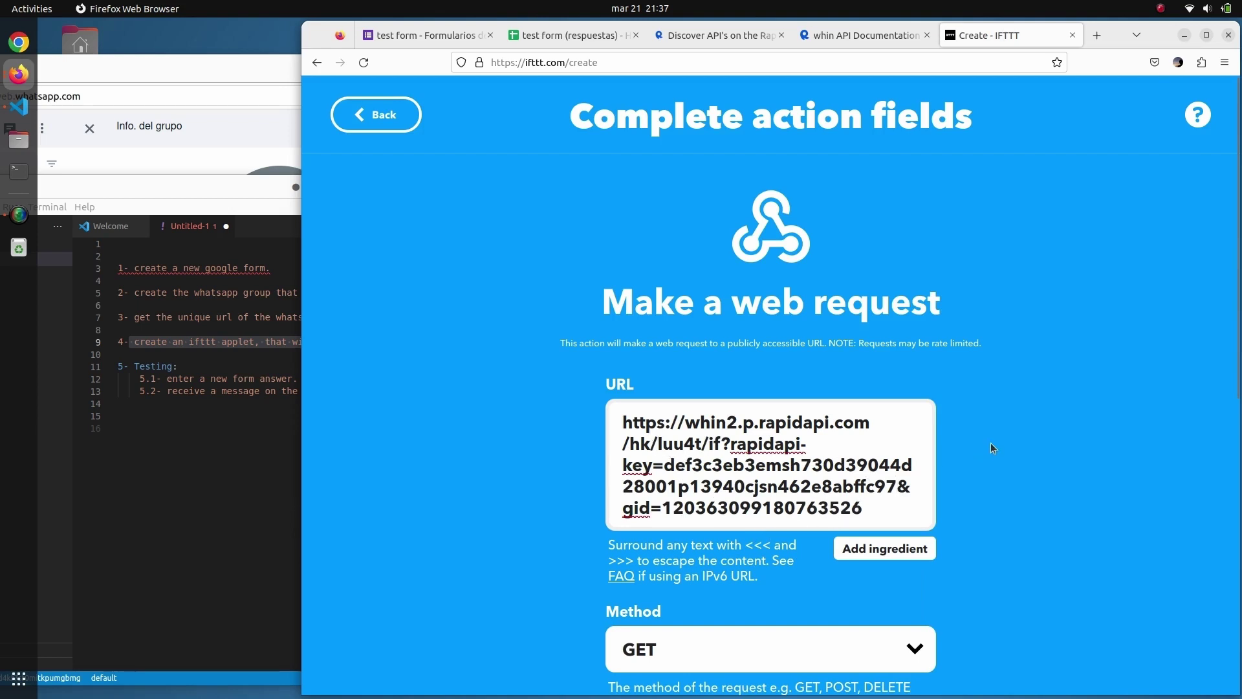
- Set the web request's method to POST and its content type to text/plain
{"action": "scroll", "coordinate": [991, 447], "scroll_direction": "down", "scroll_amount": 3}
{"action": "left_click", "coordinate": [777, 432]}
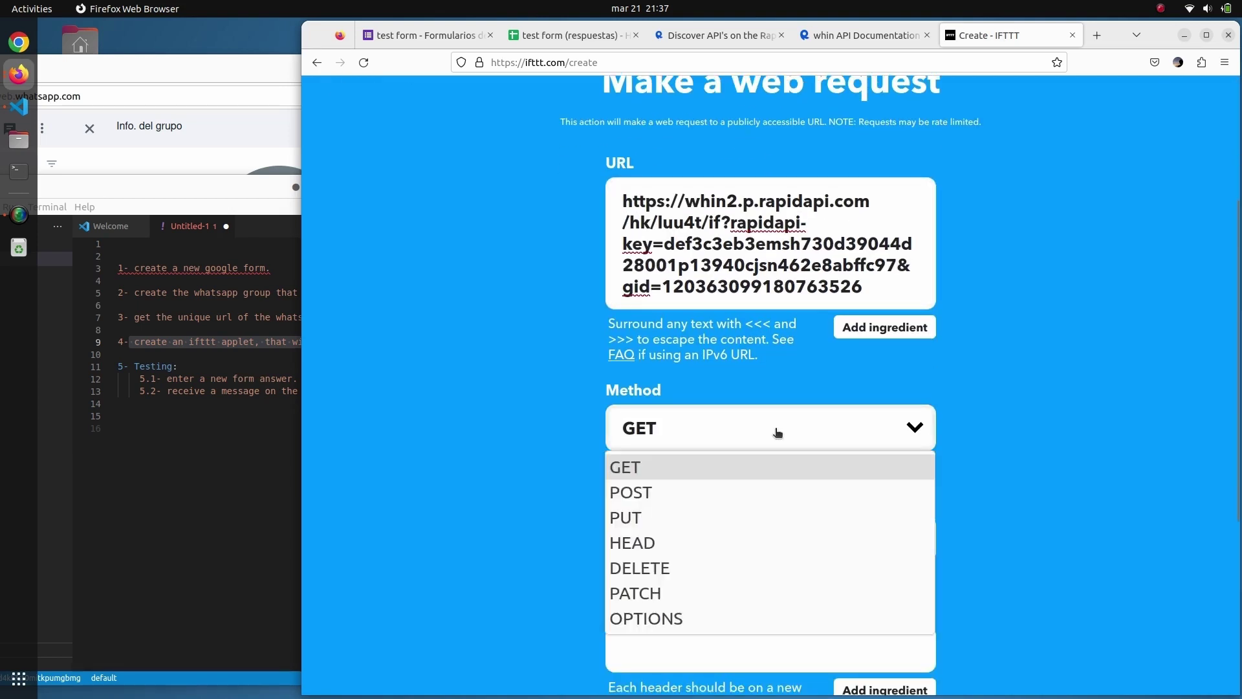
{"action": "left_click", "coordinate": [683, 487]}
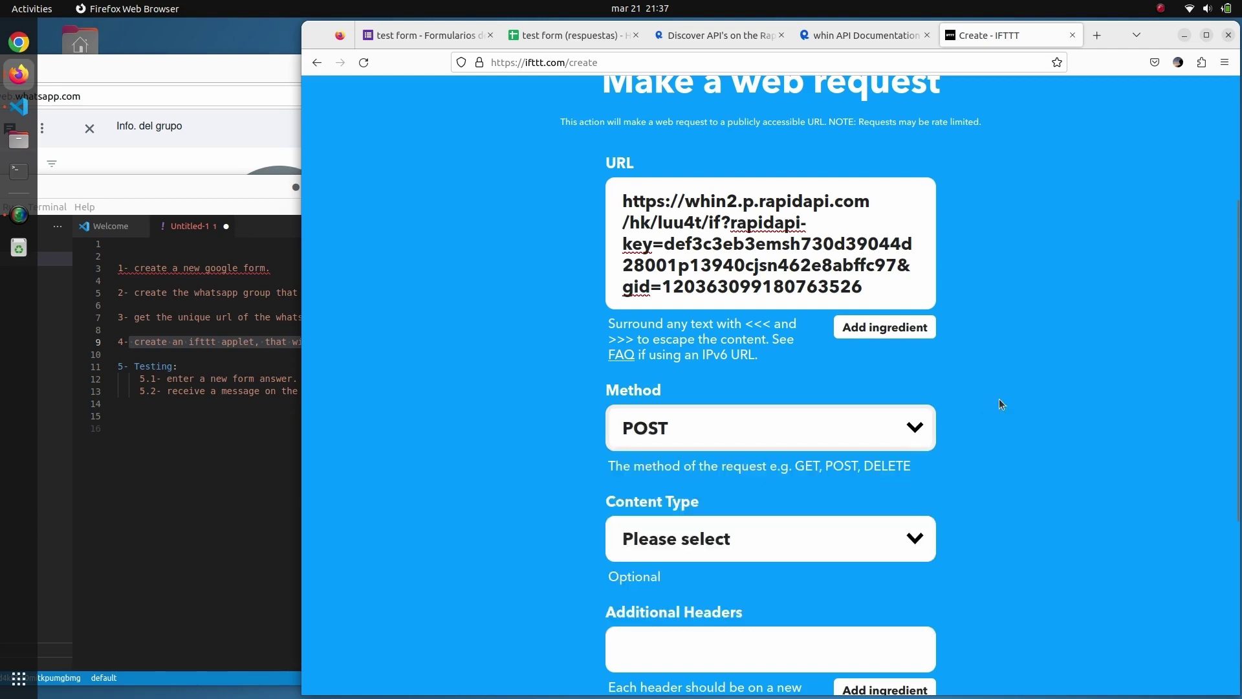
{"action": "scroll", "coordinate": [1001, 396], "scroll_direction": "down", "scroll_amount": 2}
{"action": "left_click", "coordinate": [729, 392]}
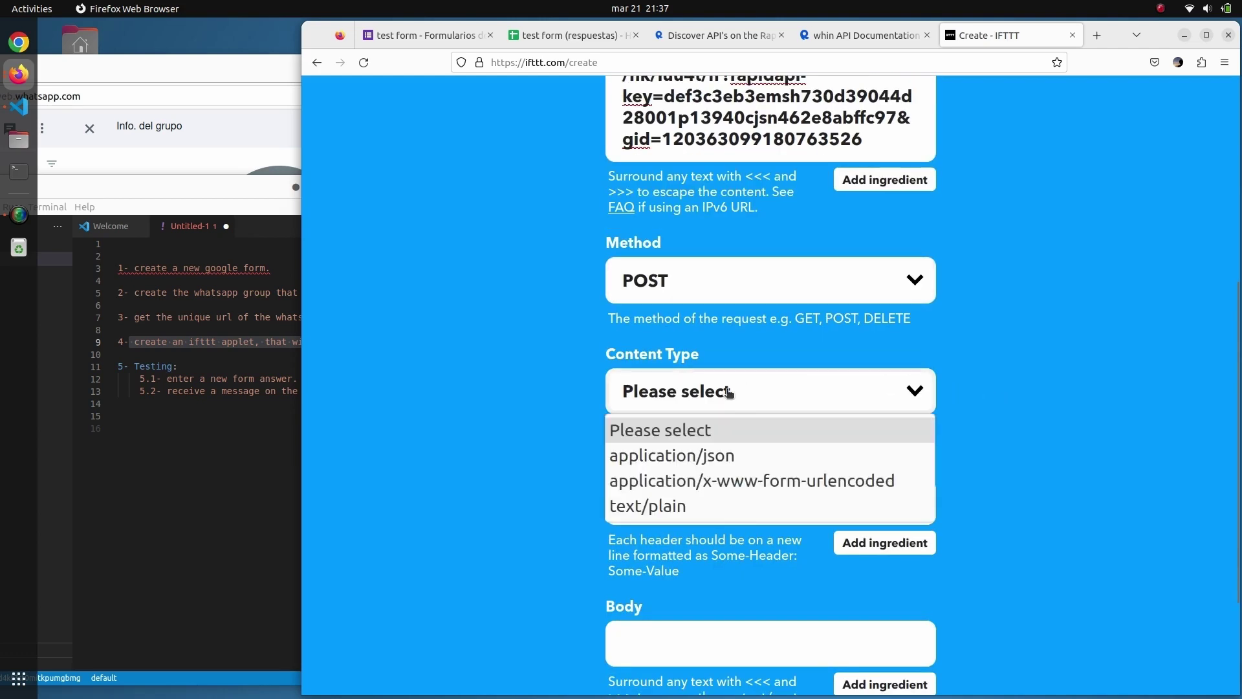
{"action": "left_click", "coordinate": [657, 505]}
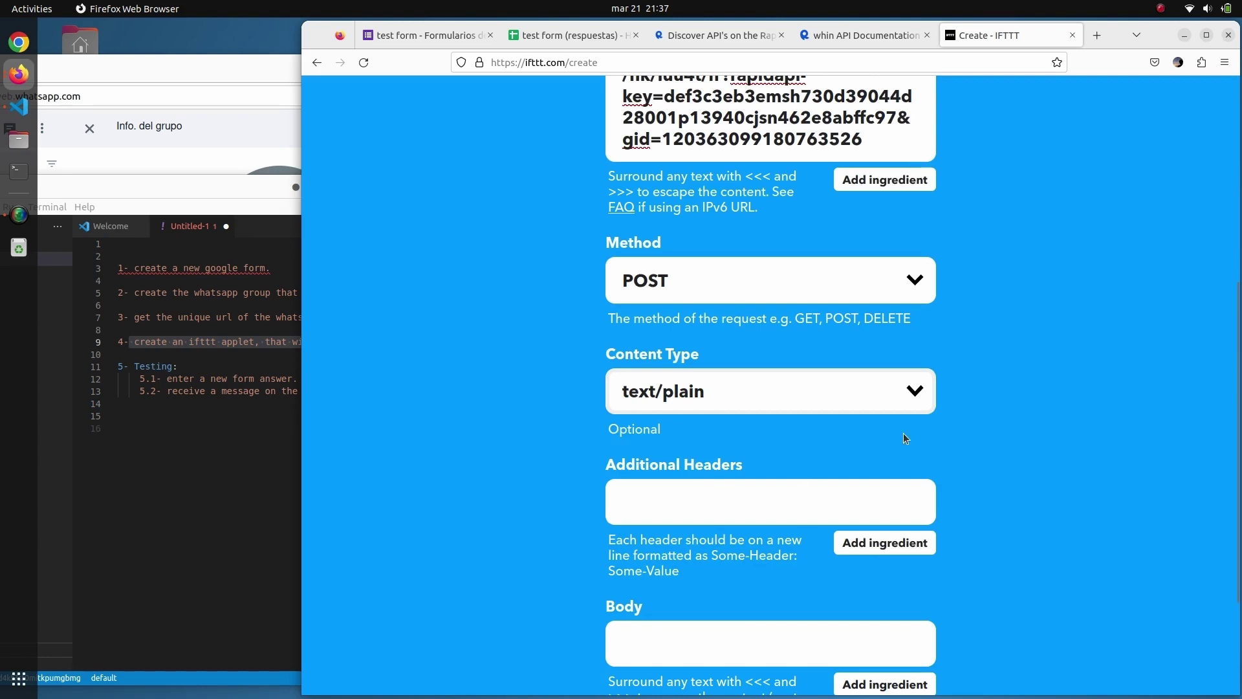
- Write the web request's body text as "<<<you have a new answer: >>>"
{"action": "scroll", "coordinate": [984, 411], "scroll_direction": "down", "scroll_amount": 2}
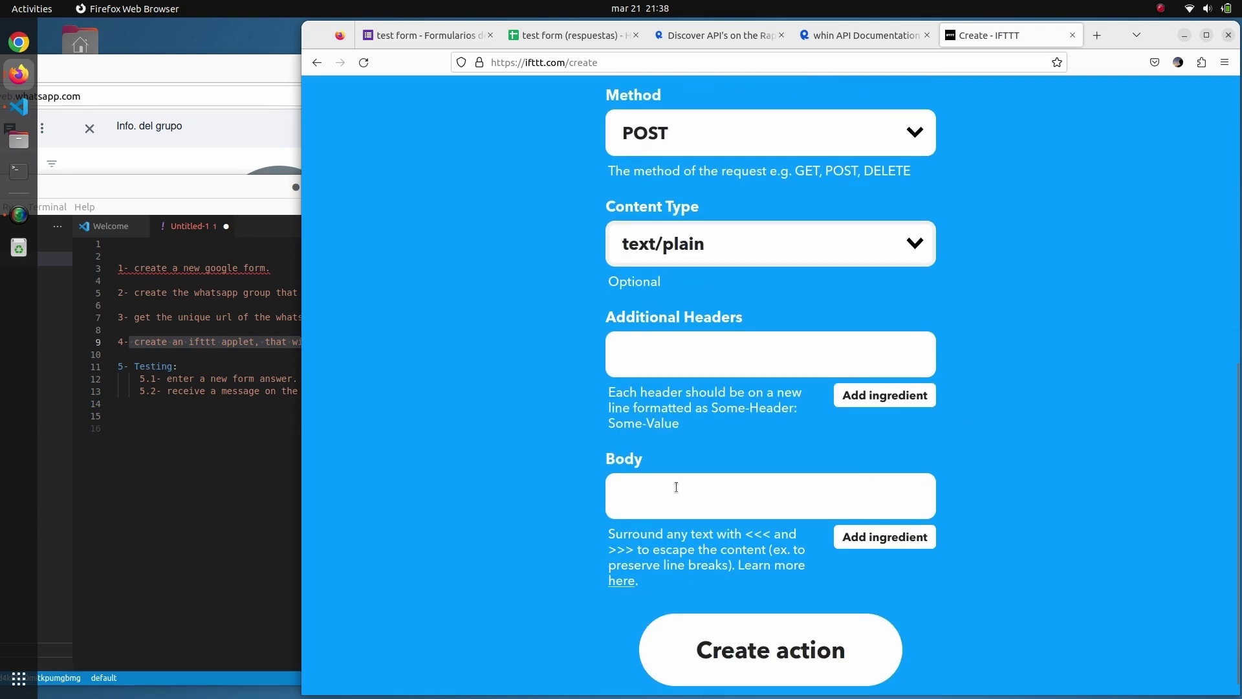
{"action": "left_click_drag", "start_coordinate": [746, 533], "coordinate": [673, 550]}
{"action": "left_click", "coordinate": [660, 510]}
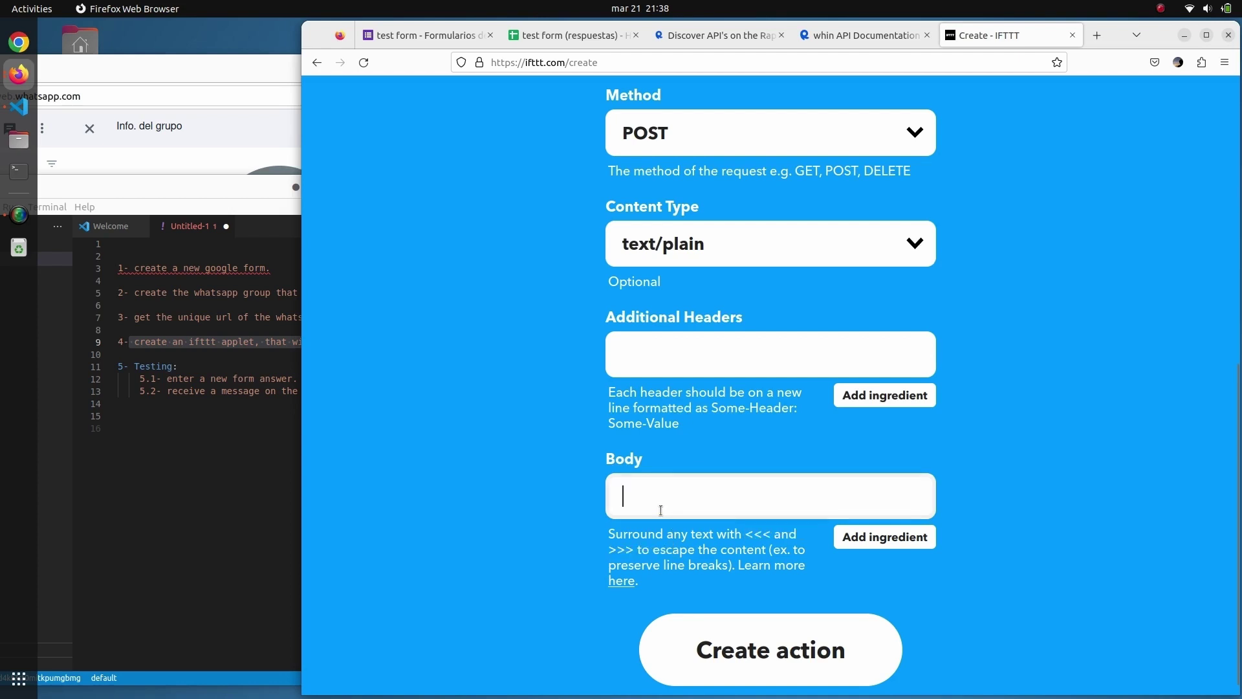
{"action": "type", "text": "<<<you have "}
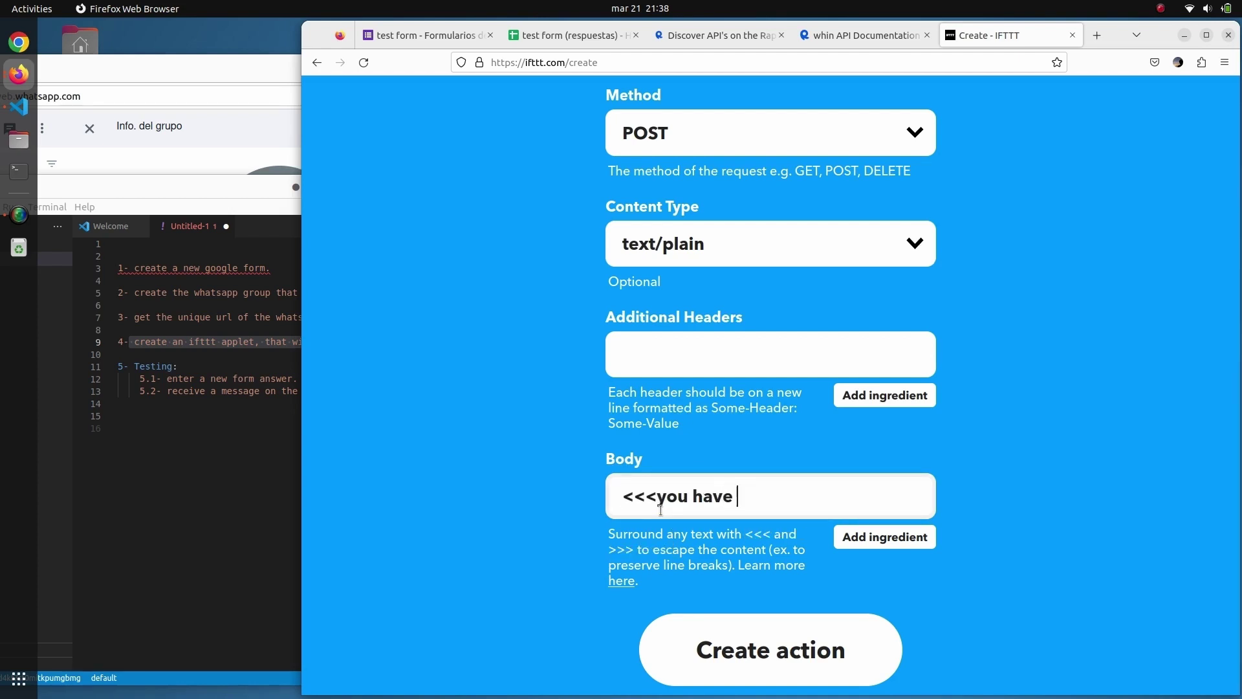
{"action": "type", "text": "a new answer on th"}
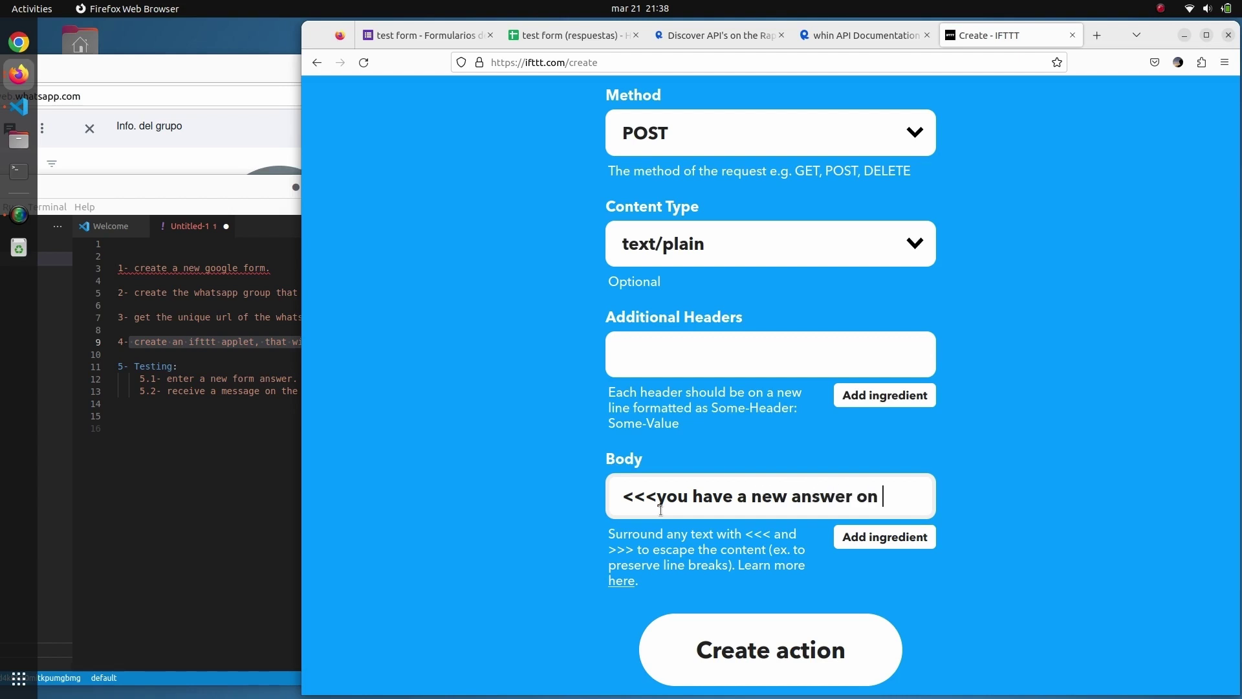
{"action": "key", "text": "BackSpace"}
{"action": "key", "text": "BackSpace"}
{"action": "key", "text": "BackSpace"}
{"action": "key", "text": "BackSpace"}
{"action": "key", "text": "BackSpace"}
- Append the ResponseUrl ingredient to the web request's body and create the action
{"action": "left_click", "coordinate": [890, 538]}
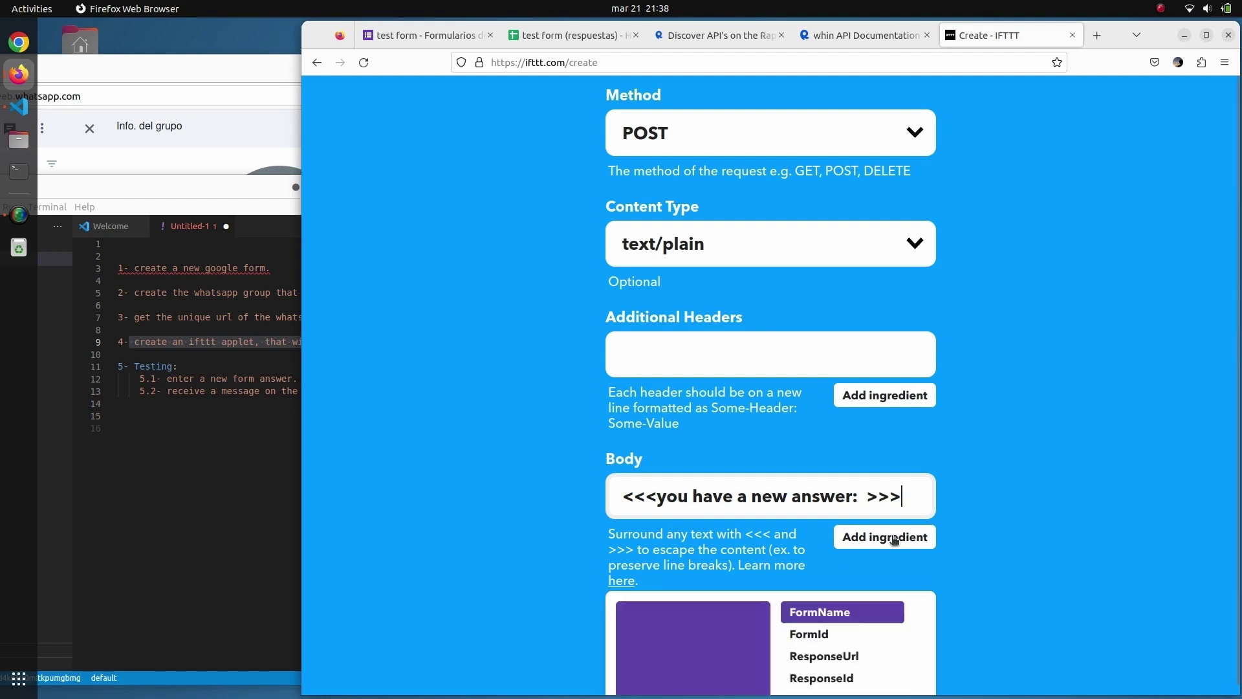
{"action": "scroll", "coordinate": [844, 584], "scroll_direction": "down", "scroll_amount": 3}
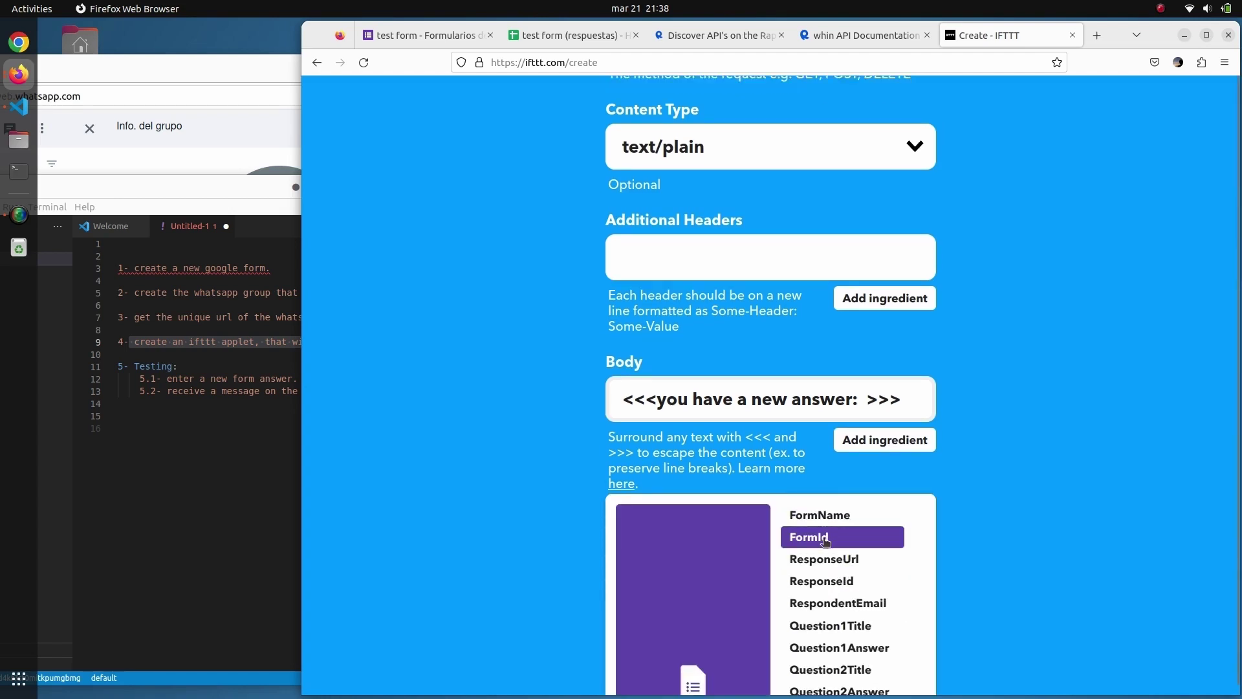
{"action": "left_click", "coordinate": [840, 559]}
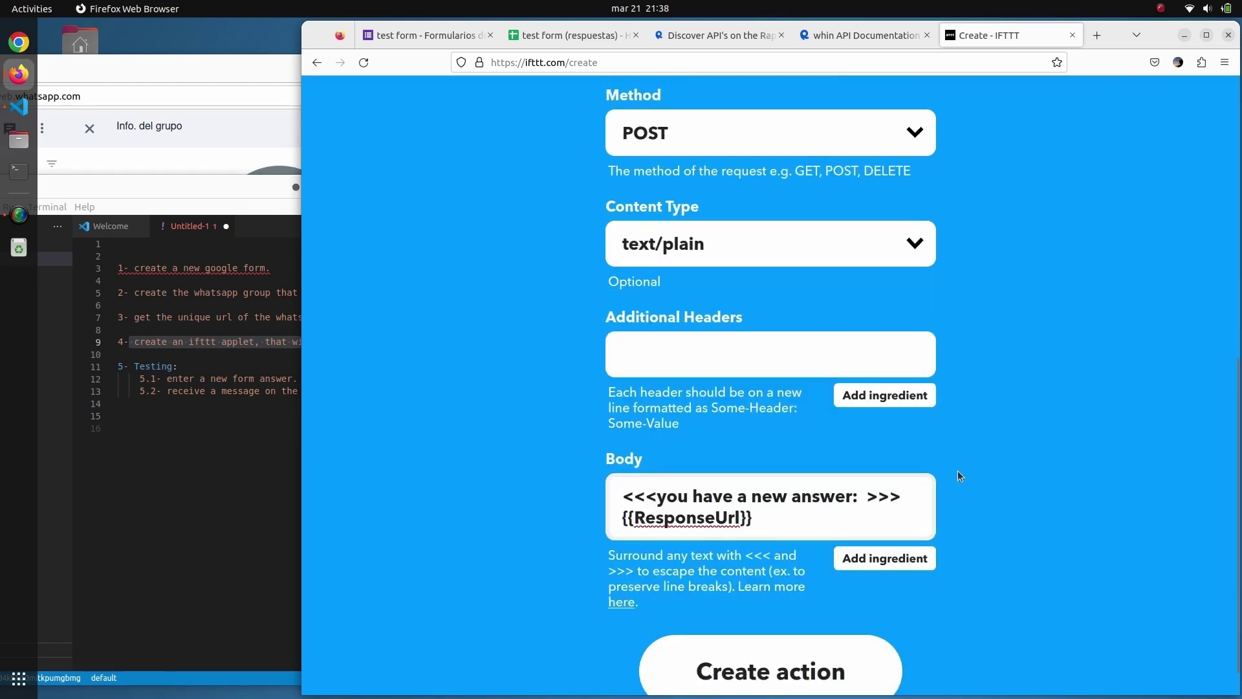
{"action": "scroll", "coordinate": [965, 467], "scroll_direction": "down", "scroll_amount": 1}
{"action": "left_click", "coordinate": [827, 636]}
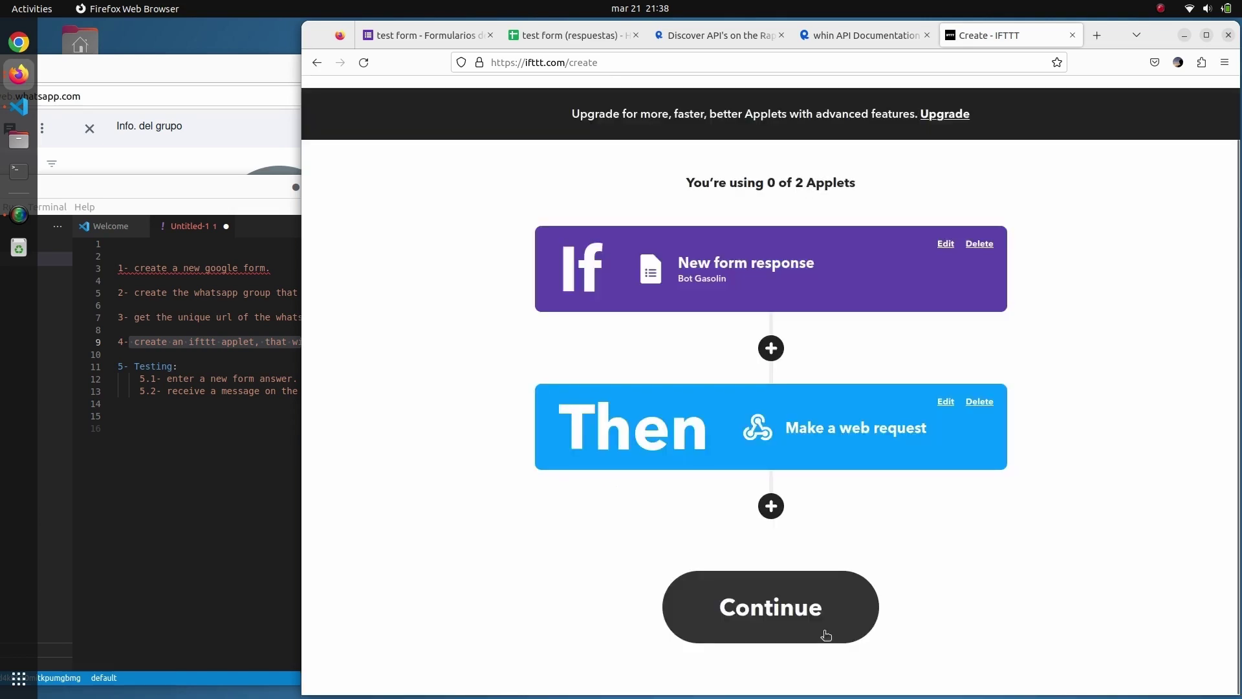
- Finish the applet with the title 'If a new answer is received on "test form", then send a whatsapp to my group' and run notifications enabled
{"action": "left_click", "coordinate": [729, 608]}
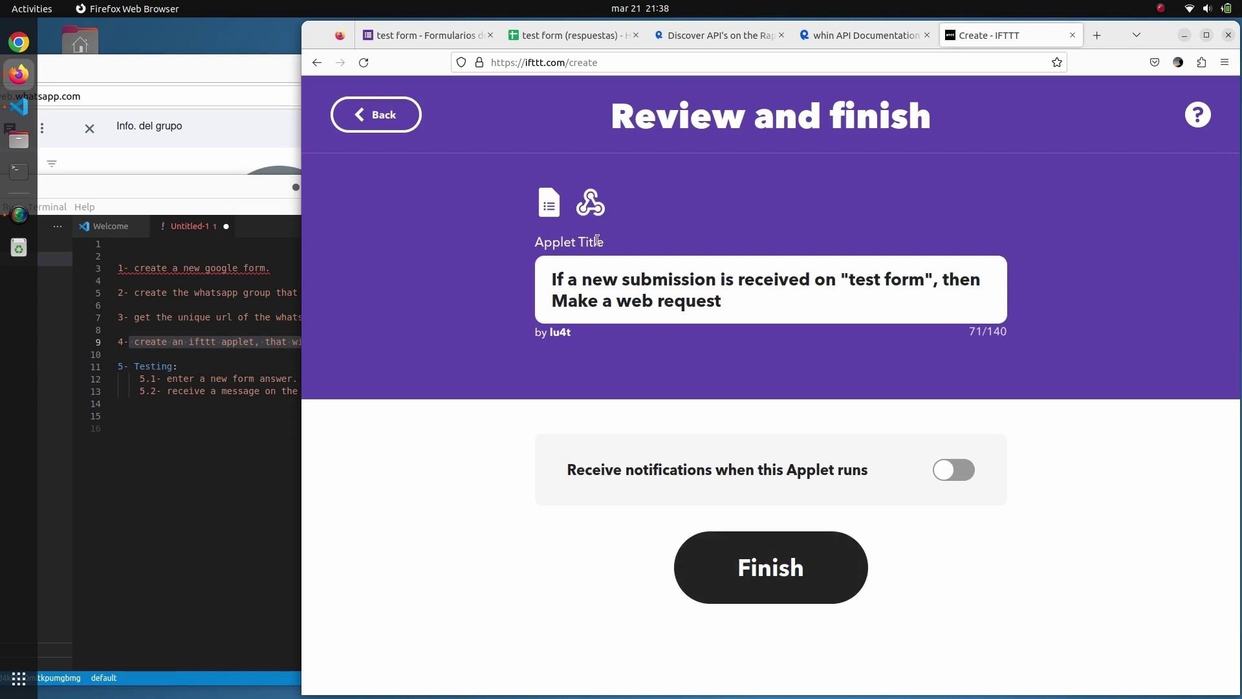
{"action": "double_click", "coordinate": [683, 279]}
{"action": "type", "text": "answer"}
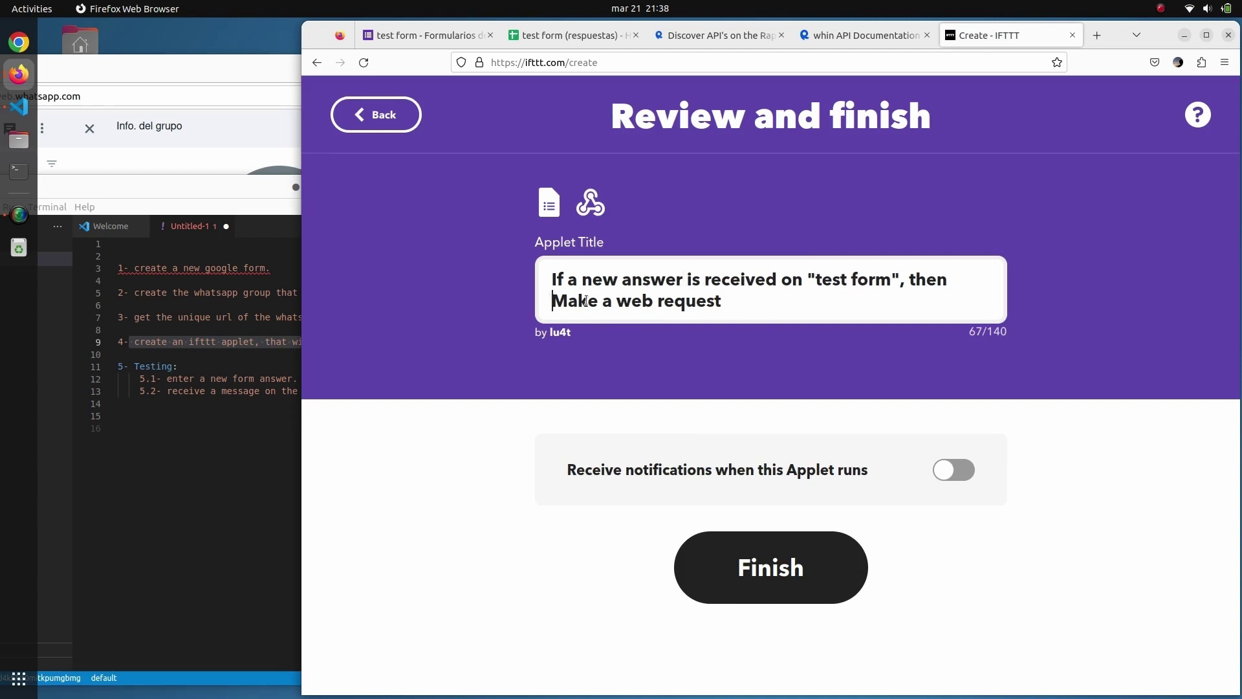
{"action": "left_click_drag", "start_coordinate": [585, 300], "coordinate": [812, 308]}
{"action": "type", "text": "send a w"}
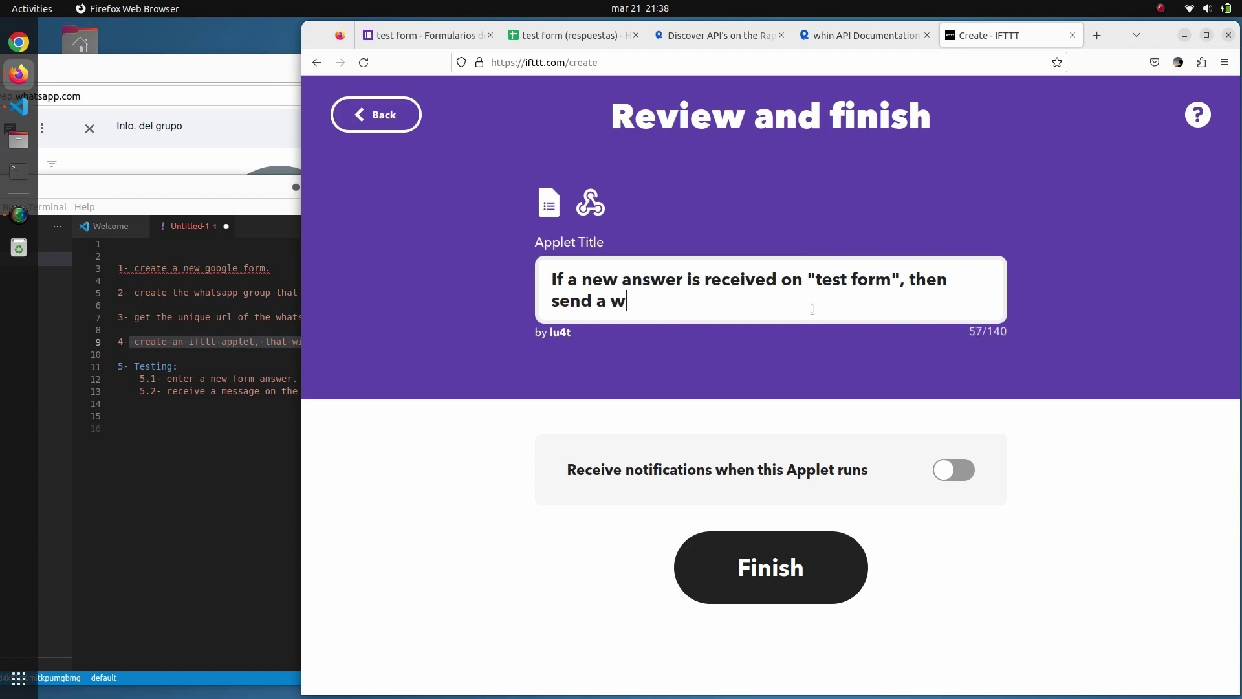
{"action": "type", "text": "hatsapp to "}
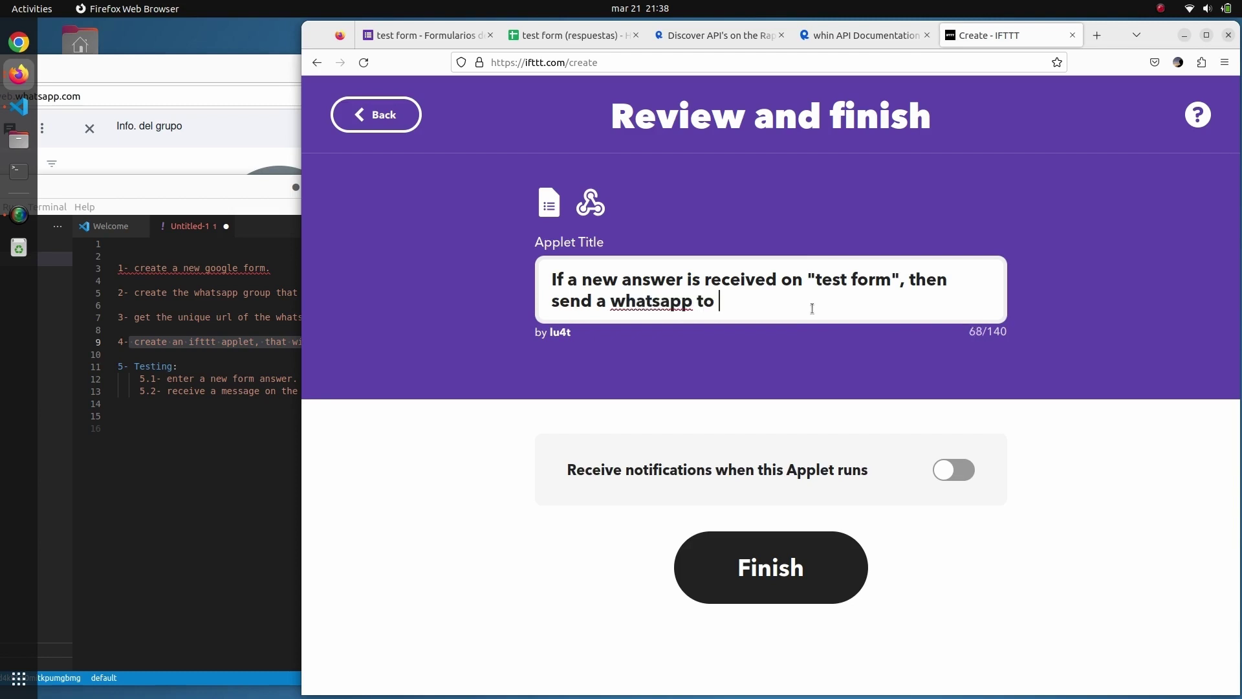
{"action": "type", "text": "my group"}
{"action": "left_click", "coordinate": [954, 470]}
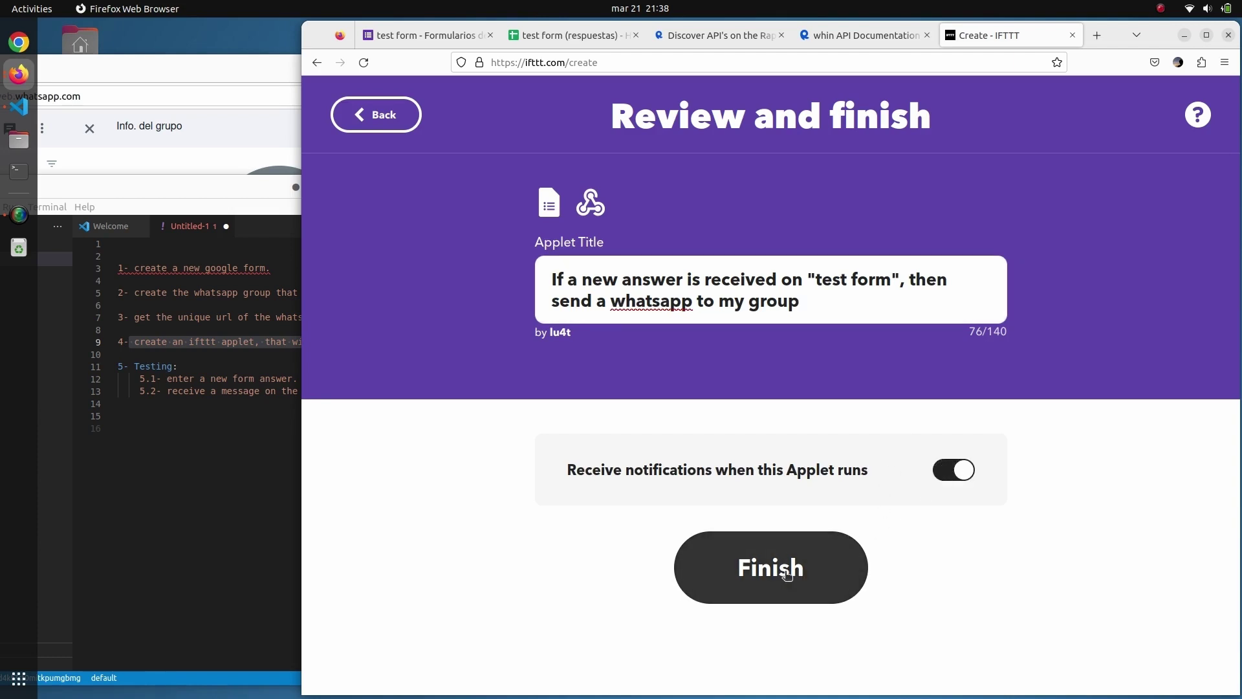
{"action": "left_click", "coordinate": [786, 574]}
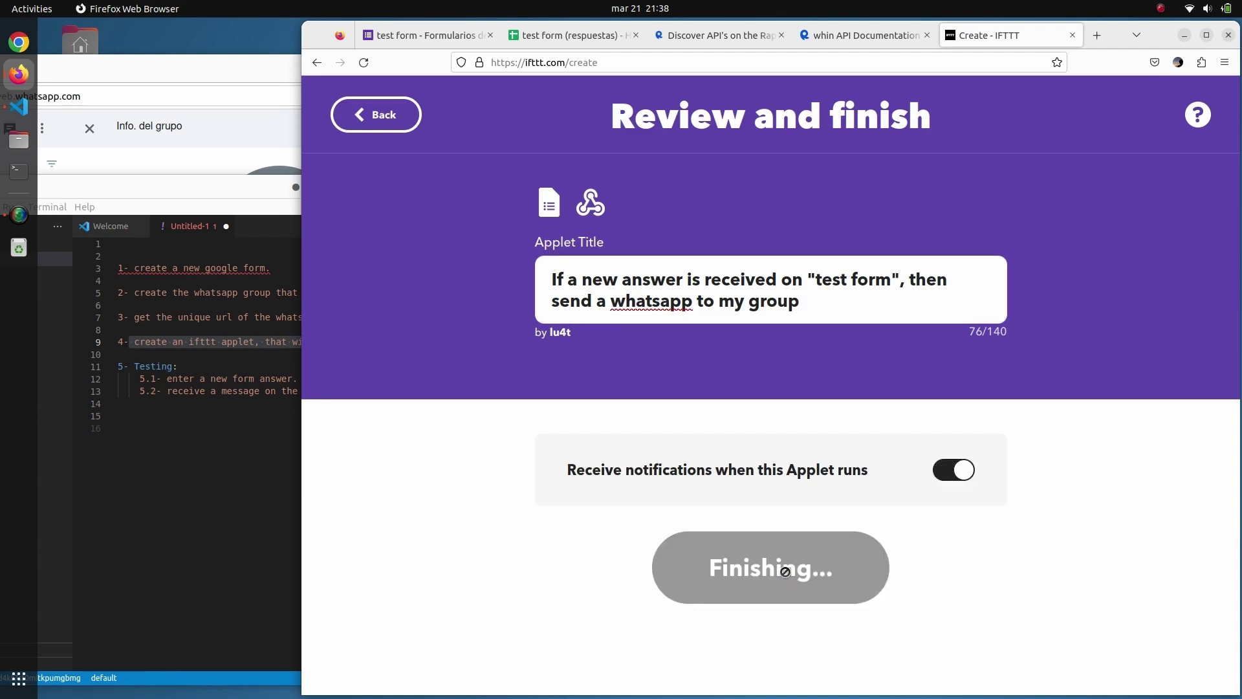
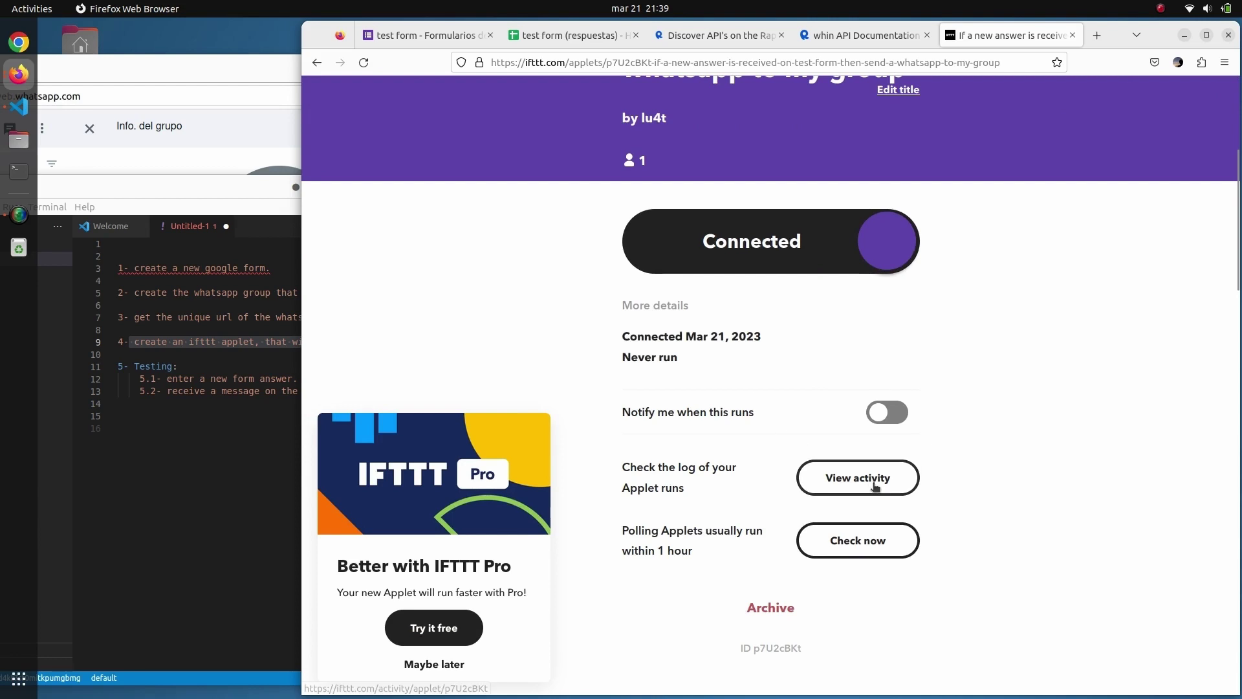
- Review the new applet's activity log and the note on how often polling applets run
{"action": "left_click", "coordinate": [870, 485]}
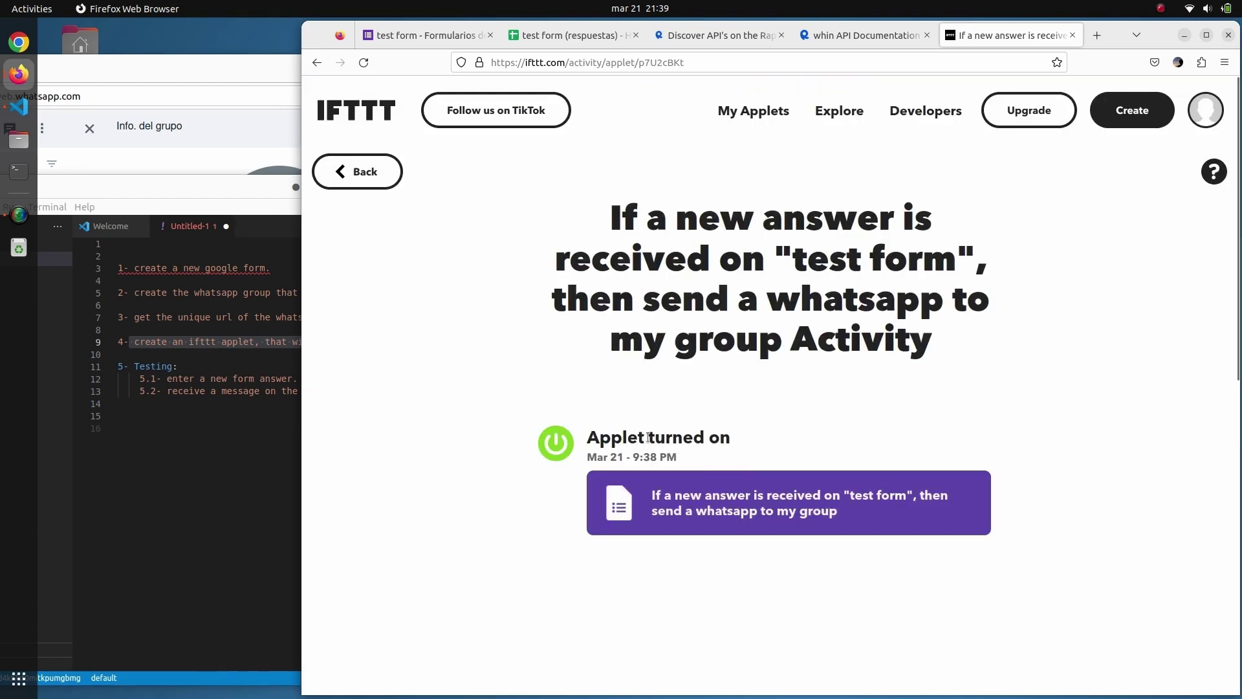
{"action": "left_click", "coordinate": [371, 178]}
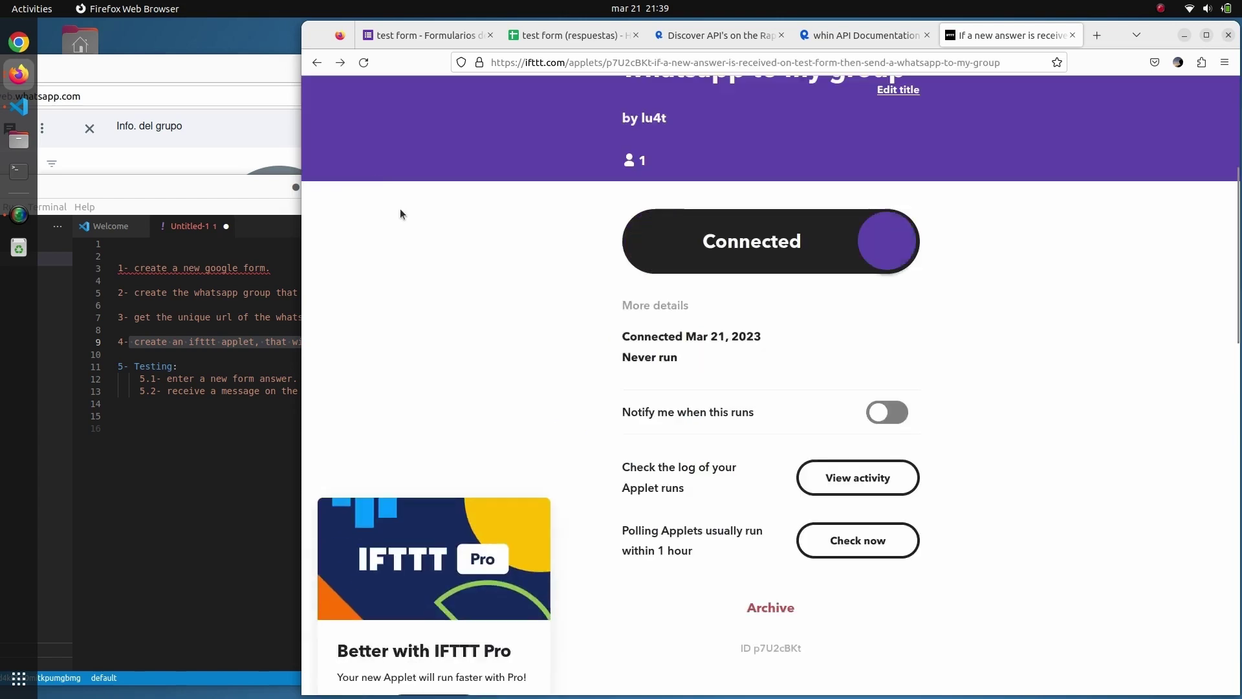
{"action": "left_click_drag", "start_coordinate": [705, 551], "coordinate": [631, 529]}
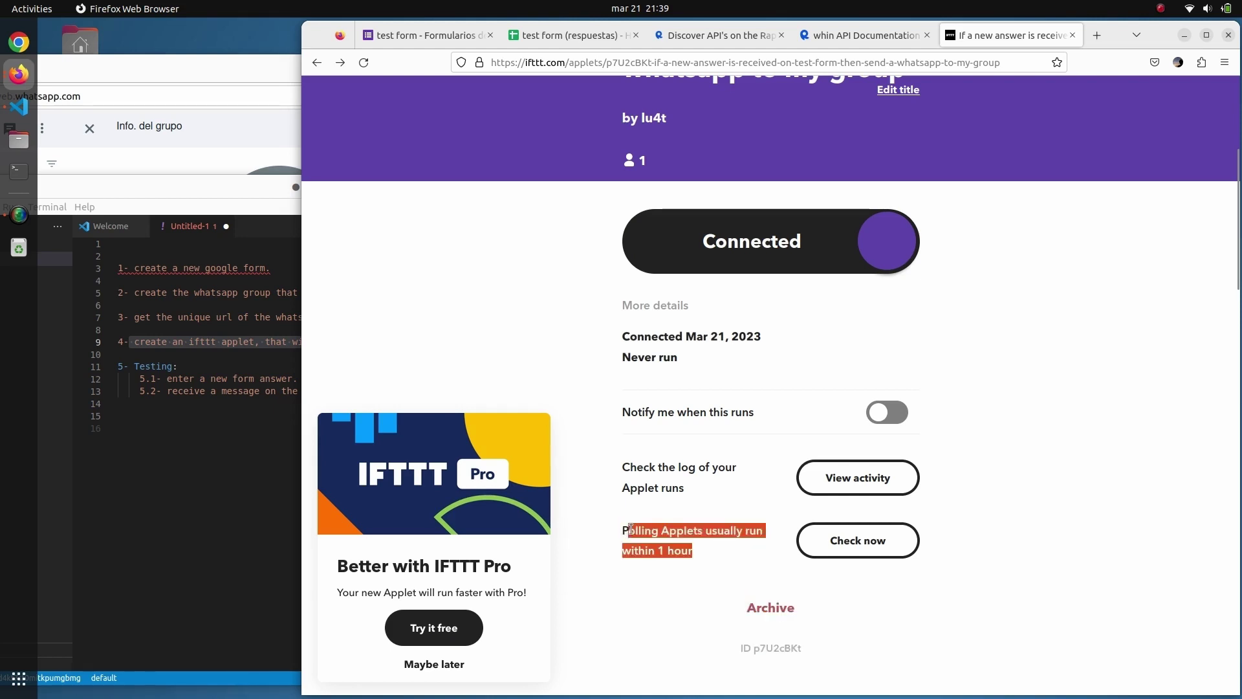
{"action": "left_click", "coordinate": [648, 530]}
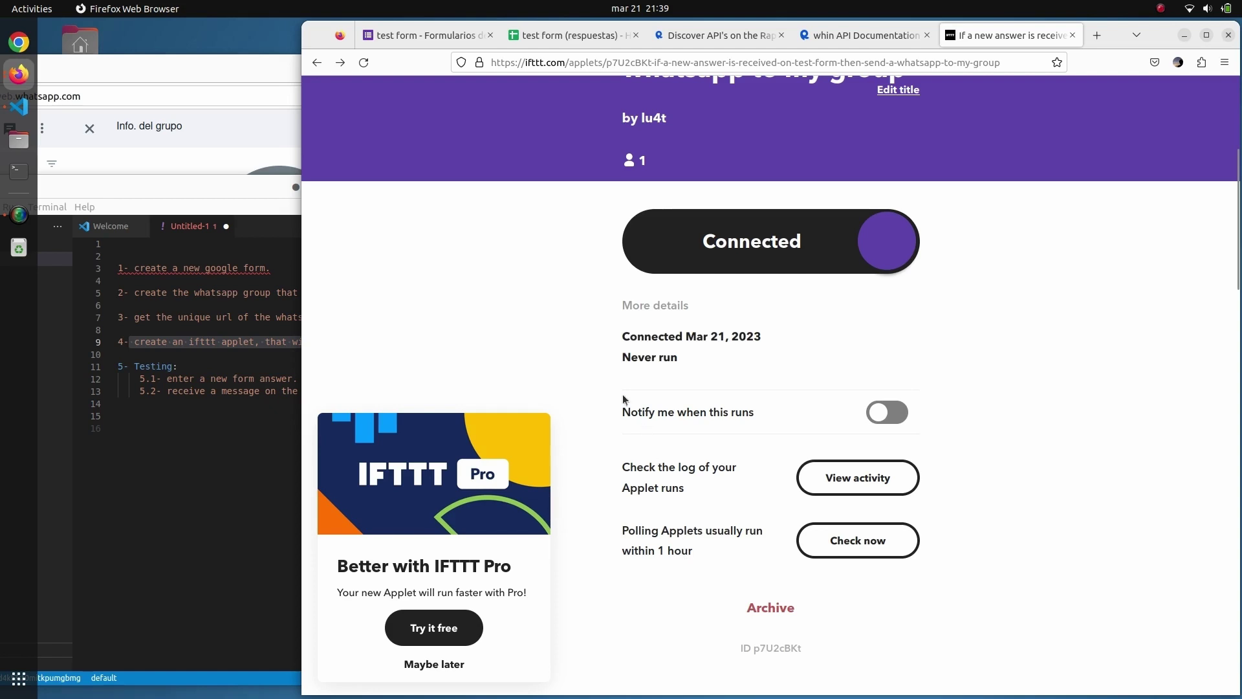
- Copy the shortened share link of the "test form" Google Form
{"action": "left_click", "coordinate": [401, 37]}
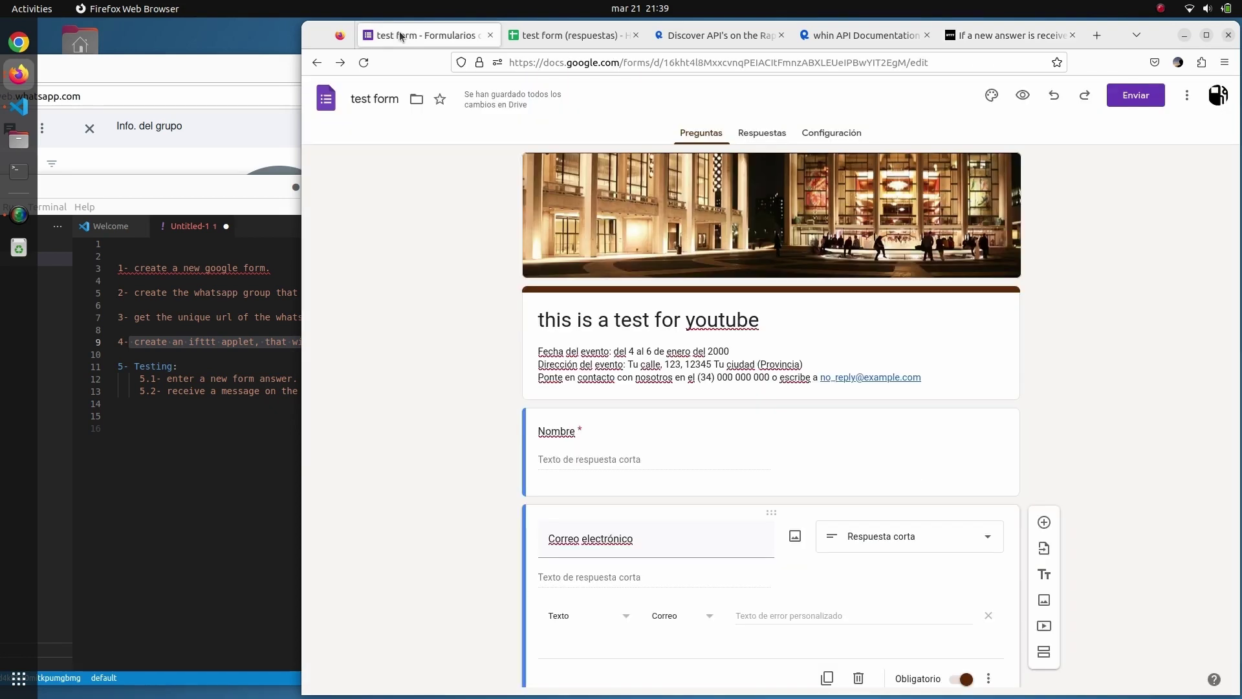
{"action": "left_click", "coordinate": [1141, 97]}
{"action": "left_click", "coordinate": [748, 193]}
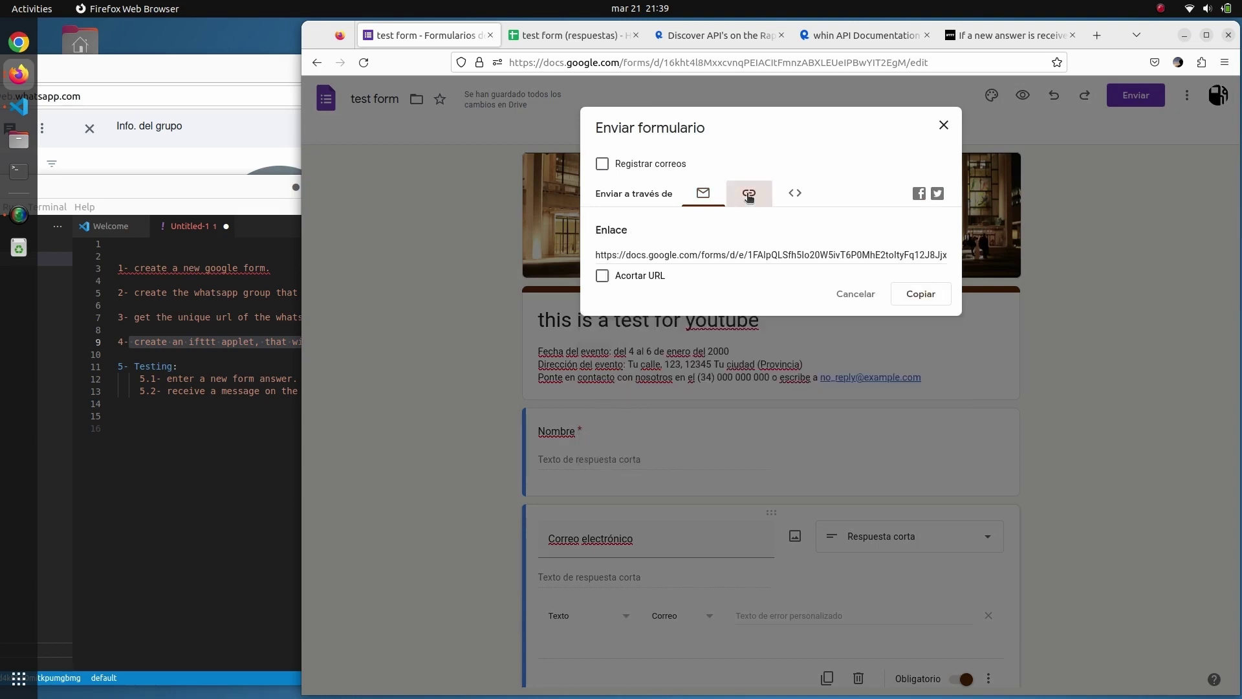
{"action": "left_click", "coordinate": [629, 278]}
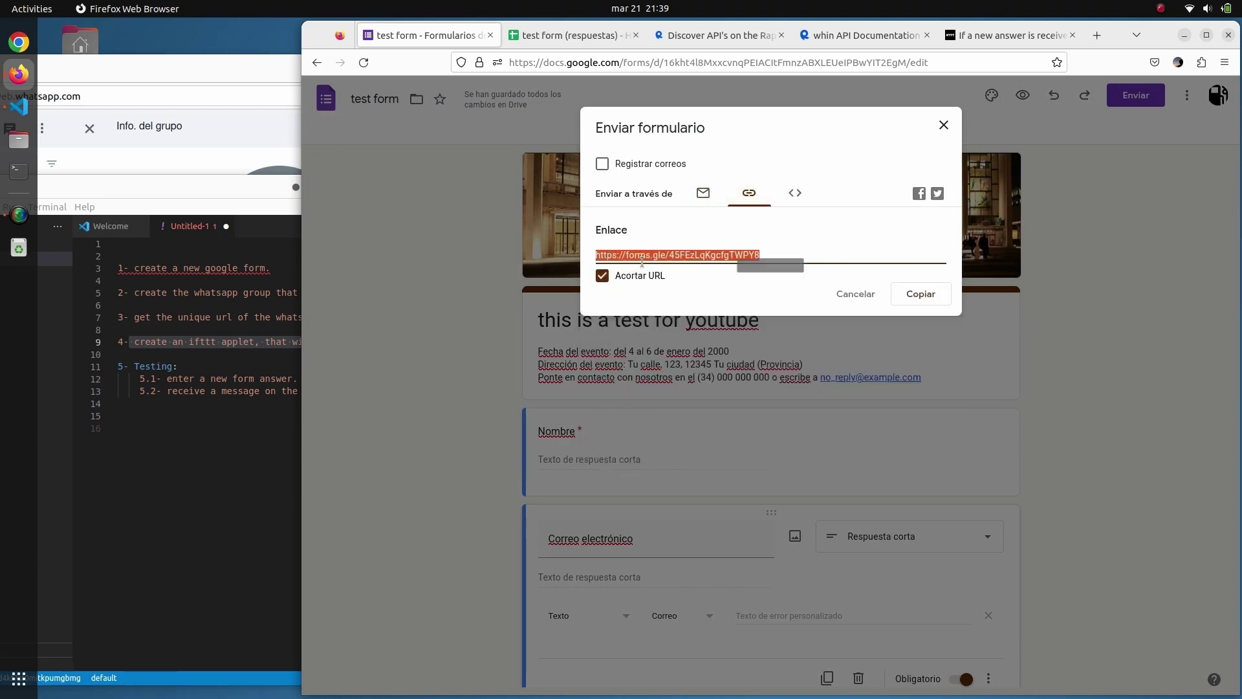
{"action": "left_click", "coordinate": [929, 295]}
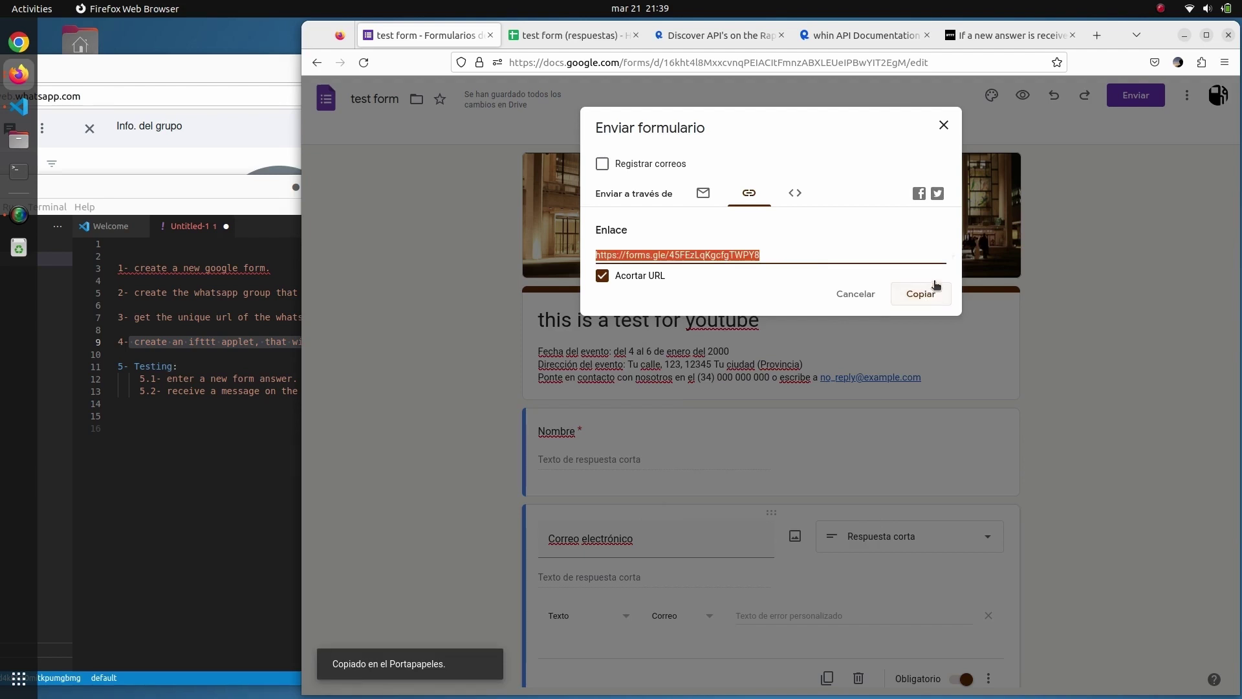
- Open the form's copied short link in a new browser tab
{"action": "left_click", "coordinate": [1096, 35]}
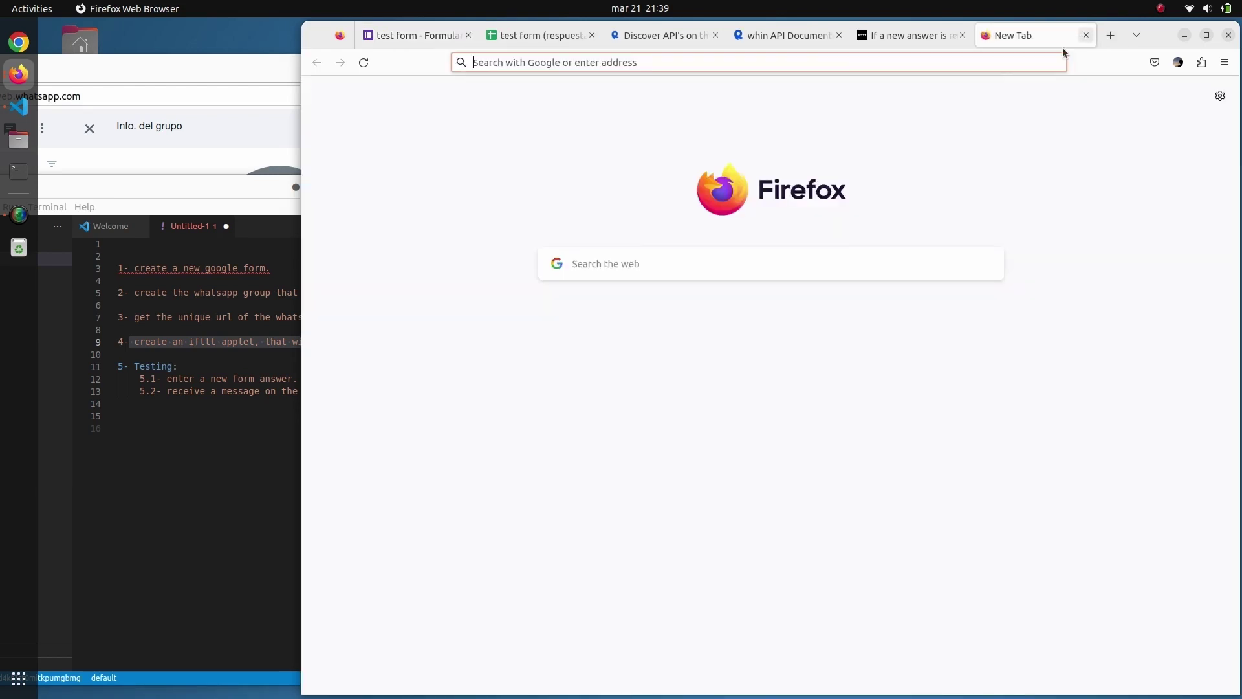
{"action": "left_click", "coordinate": [793, 53]}
{"action": "type", "text": "https://forms.gle/45FEzLqKgcfgTWPY8"}
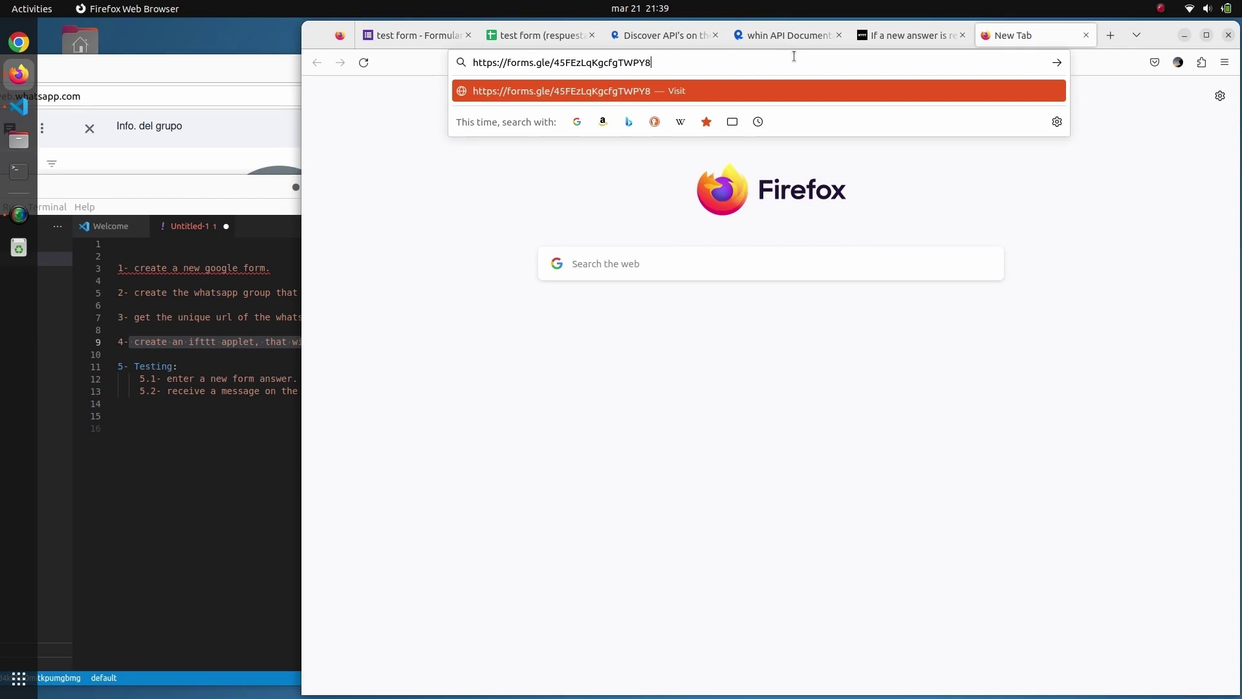
{"action": "key", "text": "Return"}
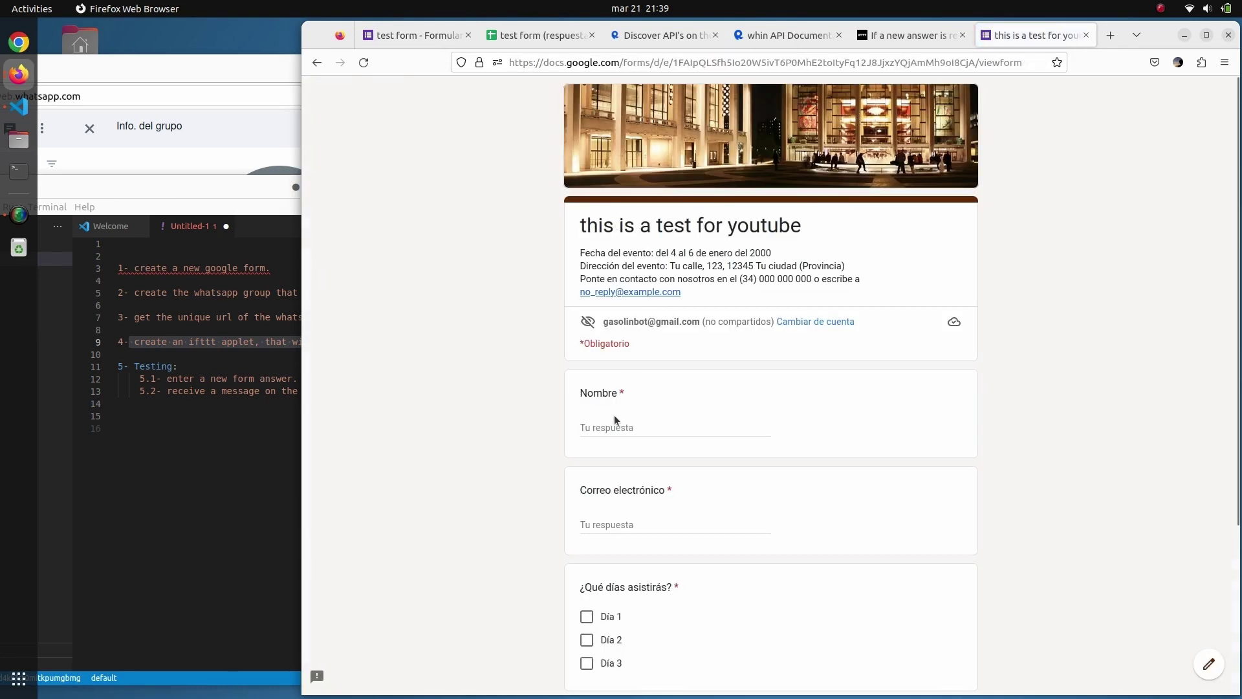
- Fill in the respondent's name under Nombre and an e-mail address under Correo electrónico
{"action": "left_click", "coordinate": [622, 427]}
{"action": "type", "text": "lu4t"}
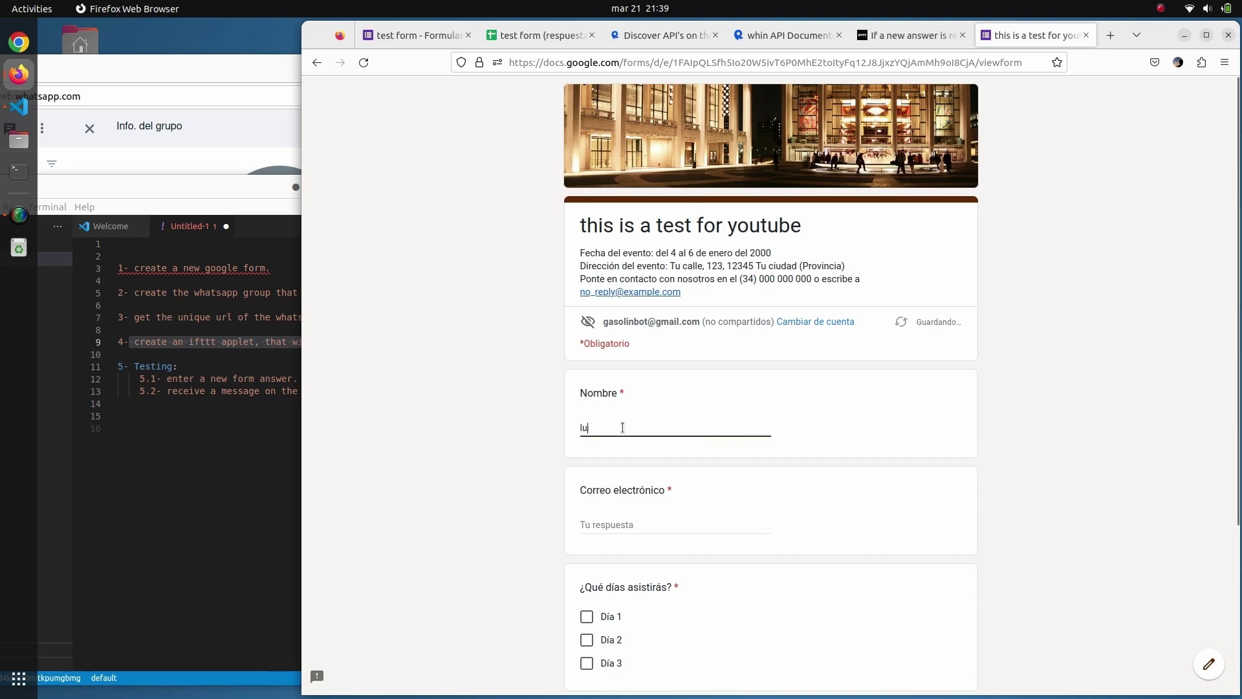
{"action": "left_click", "coordinate": [634, 520]}
{"action": "type", "text": "mi@email.com"}
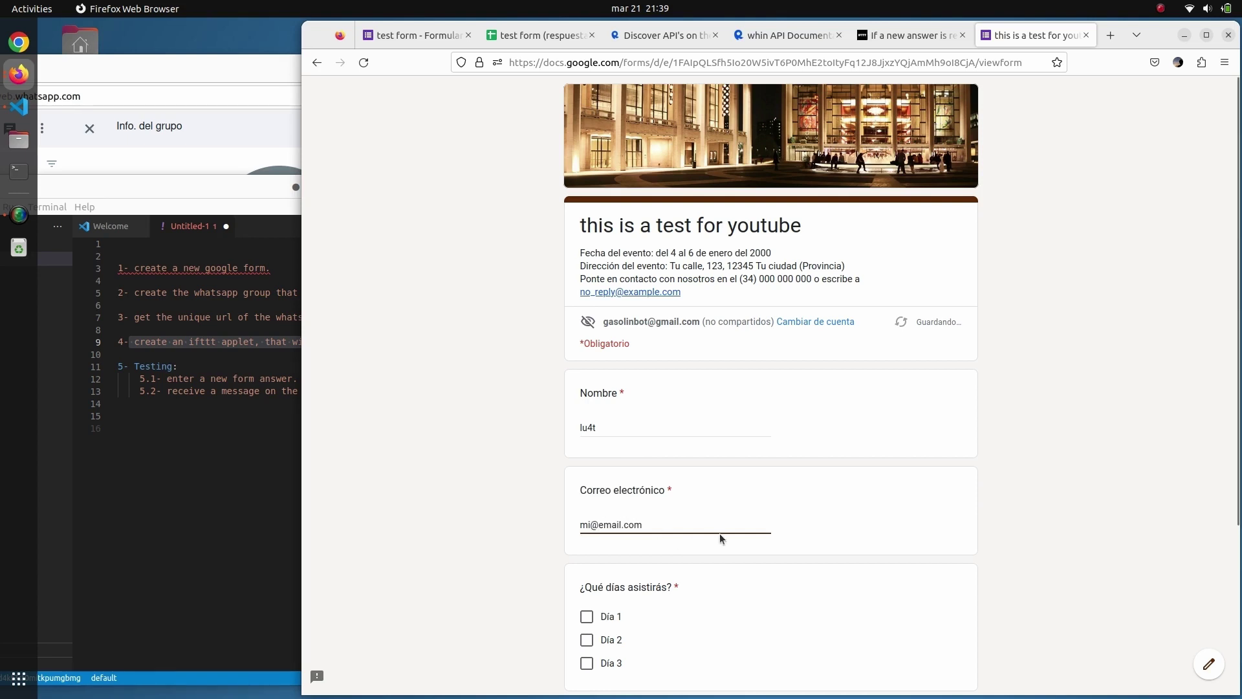
- Select Día 1 and Día 2 for attendance, accept the payment condition with Sí, and submit the form
{"action": "scroll", "coordinate": [722, 539], "scroll_direction": "down", "scroll_amount": 2}
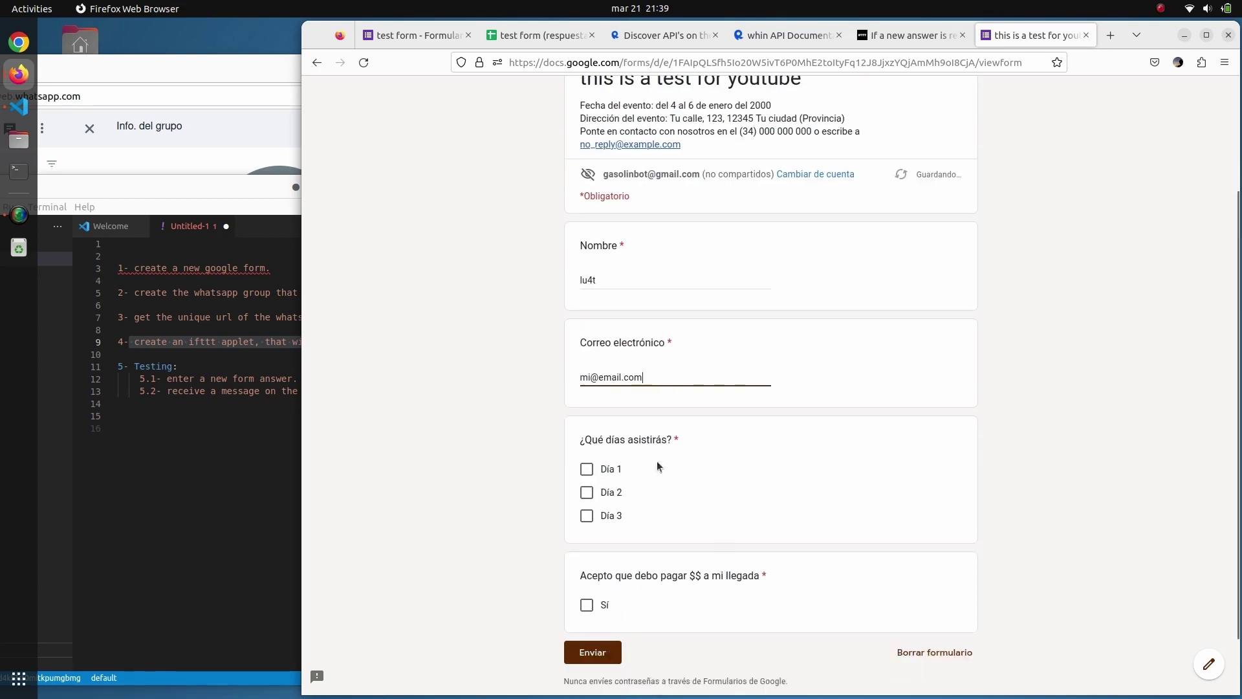
{"action": "left_click", "coordinate": [590, 469]}
{"action": "left_click", "coordinate": [588, 492]}
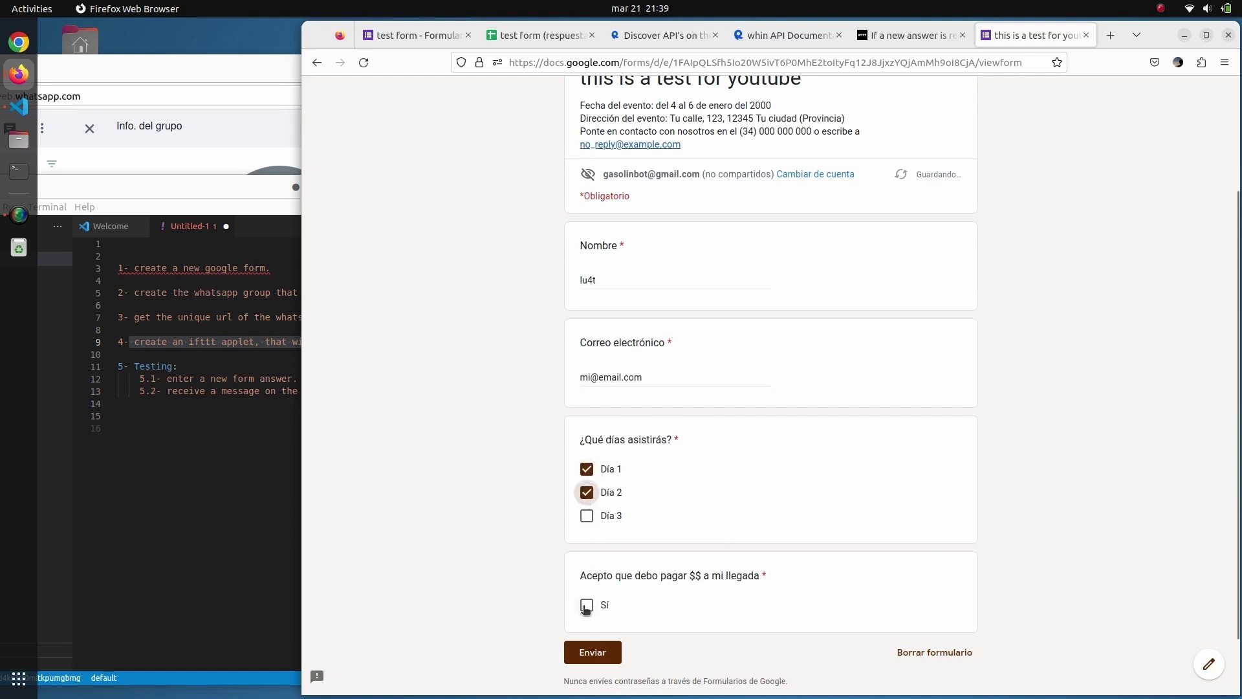
{"action": "left_click", "coordinate": [587, 605]}
{"action": "scroll", "coordinate": [651, 613], "scroll_direction": "down", "scroll_amount": 1}
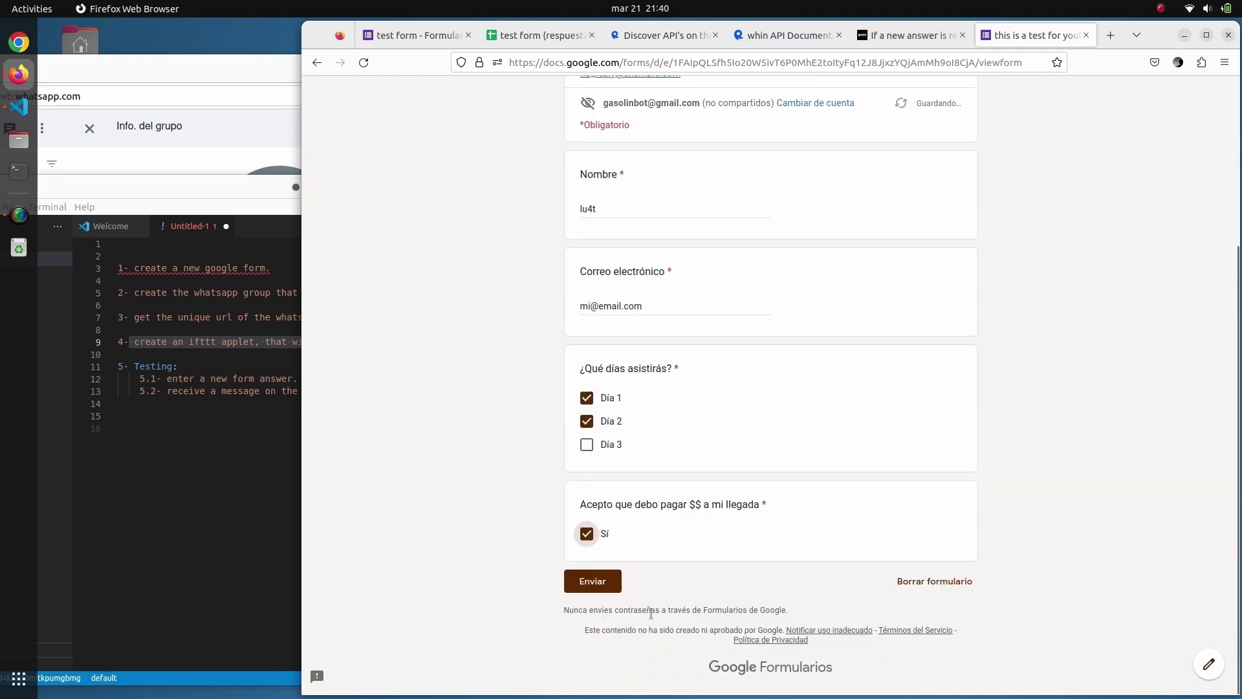
{"action": "left_click", "coordinate": [587, 586]}
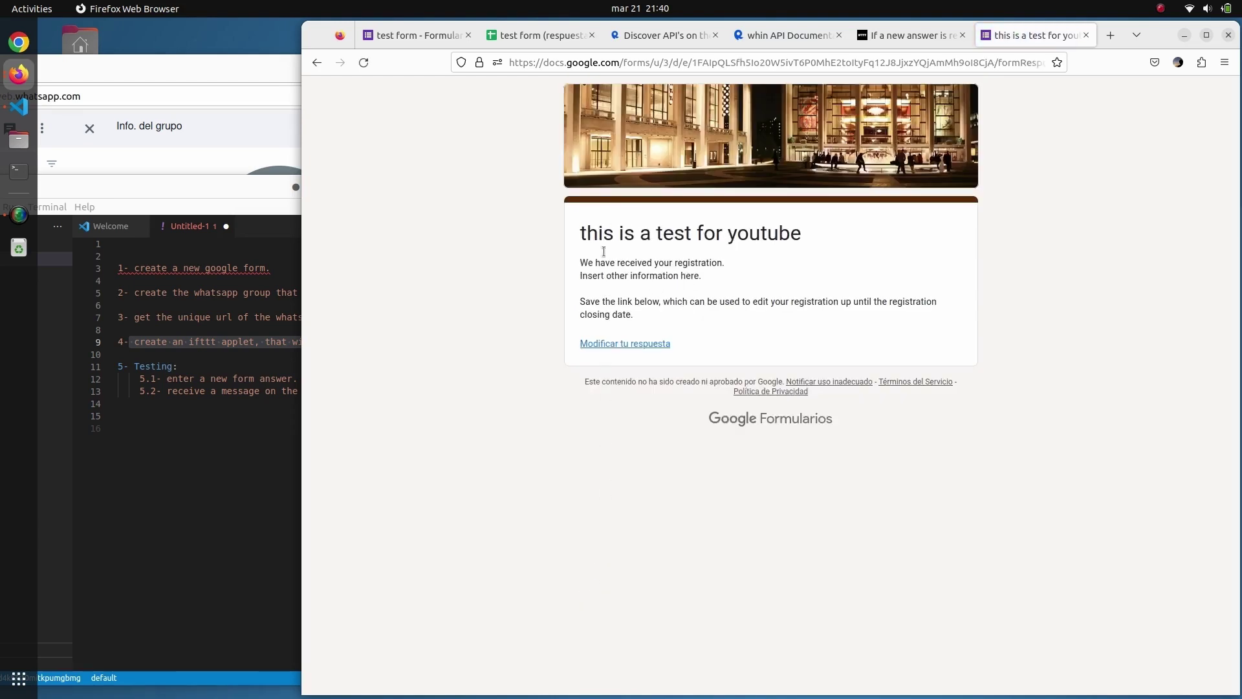
- Check the "test form (respuestas)" spreadsheet for the submitted answer's row
{"action": "left_click", "coordinate": [530, 39]}
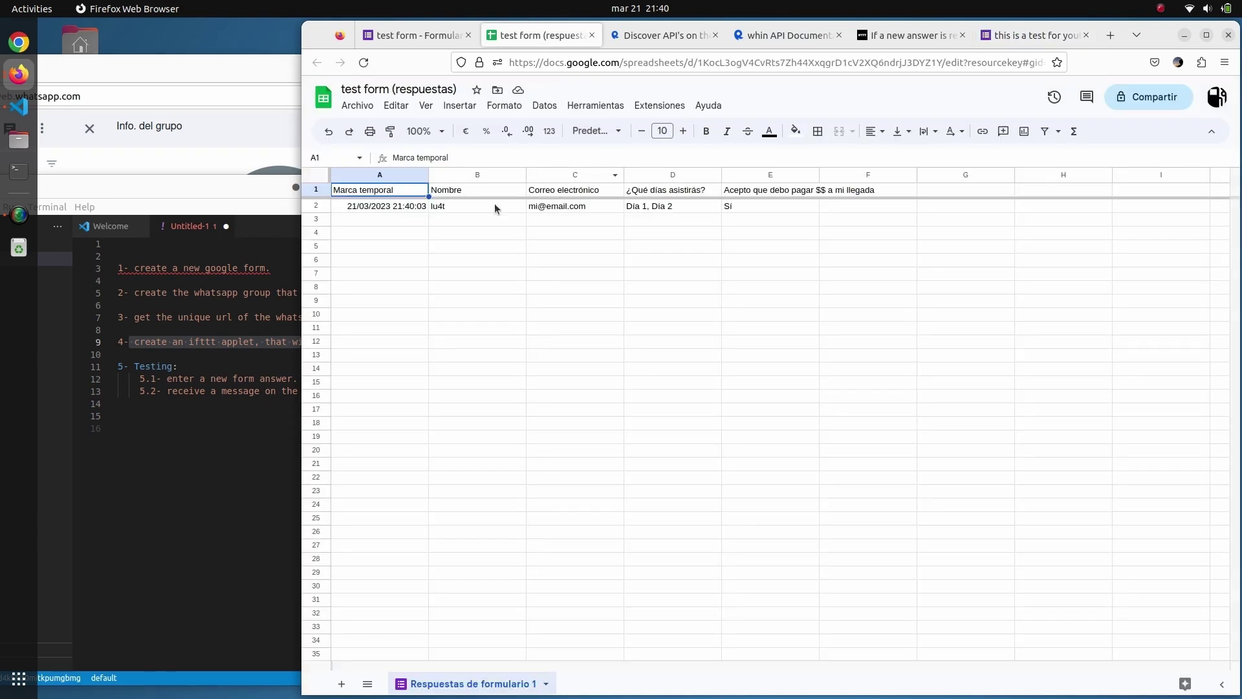
{"action": "left_click_drag", "start_coordinate": [355, 208], "coordinate": [775, 205]}
{"action": "left_click", "coordinate": [750, 233]}
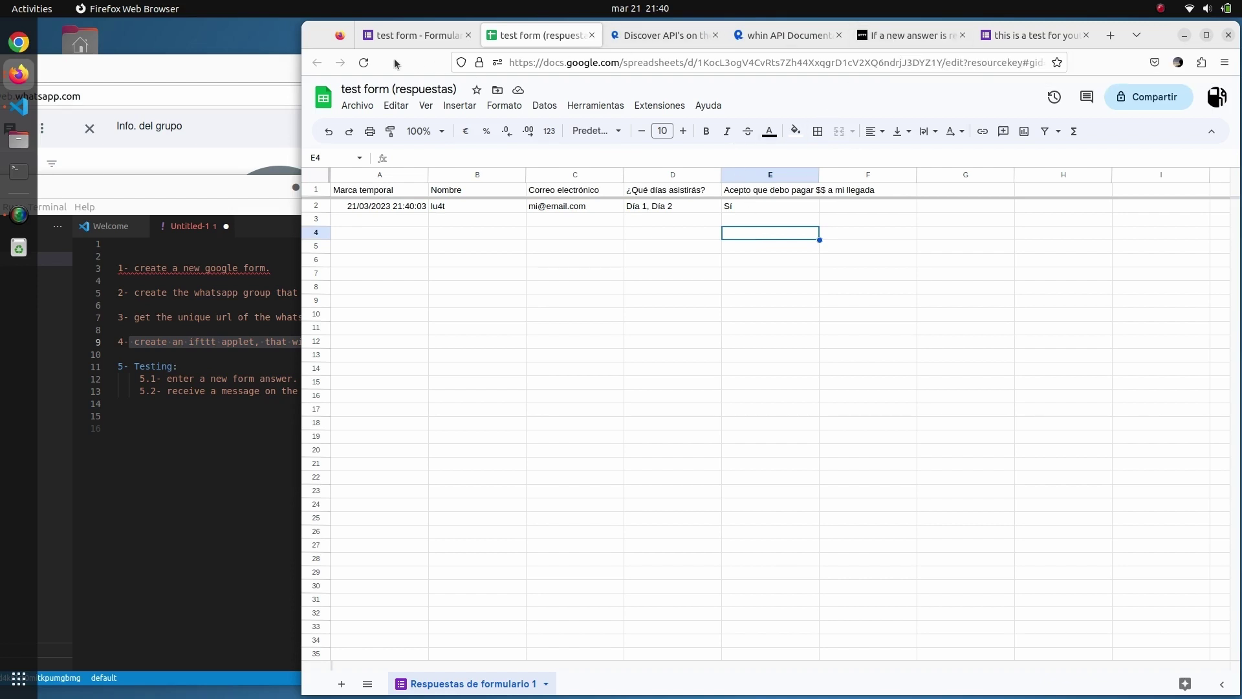
- Close the group info in WhatsApp, run an immediate check of the IFTTT applet, and return to the group chat
{"action": "left_click", "coordinate": [194, 65]}
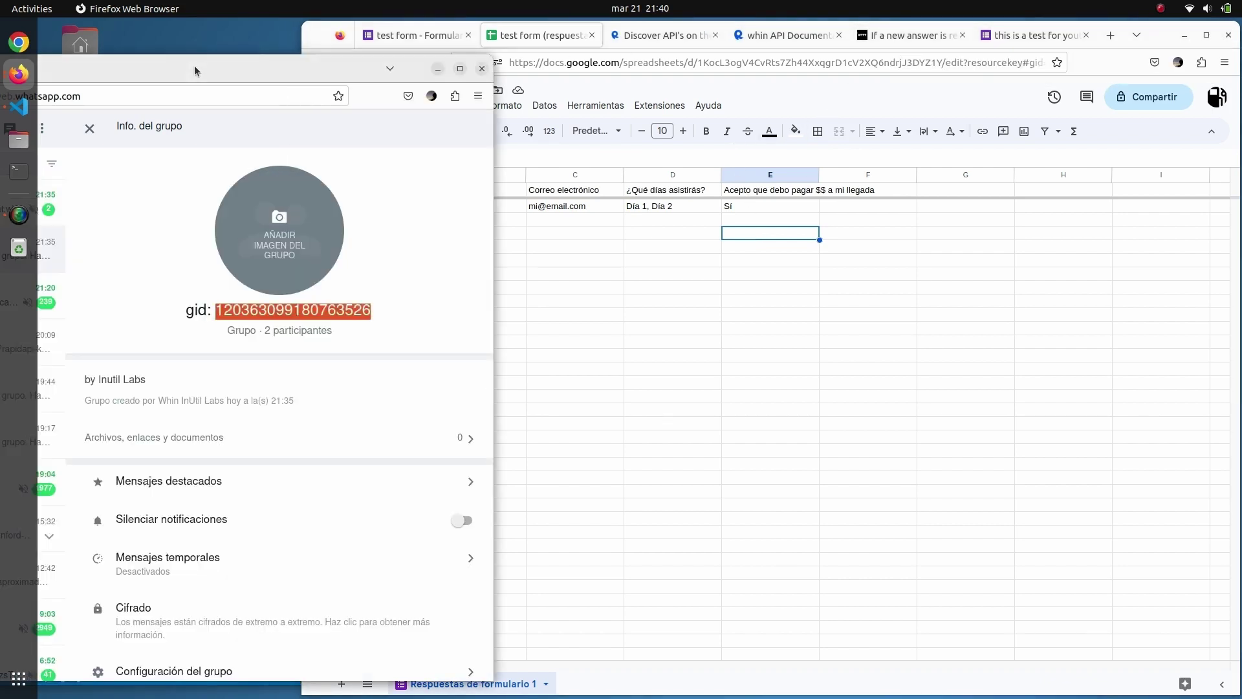
{"action": "left_click", "coordinate": [90, 129]}
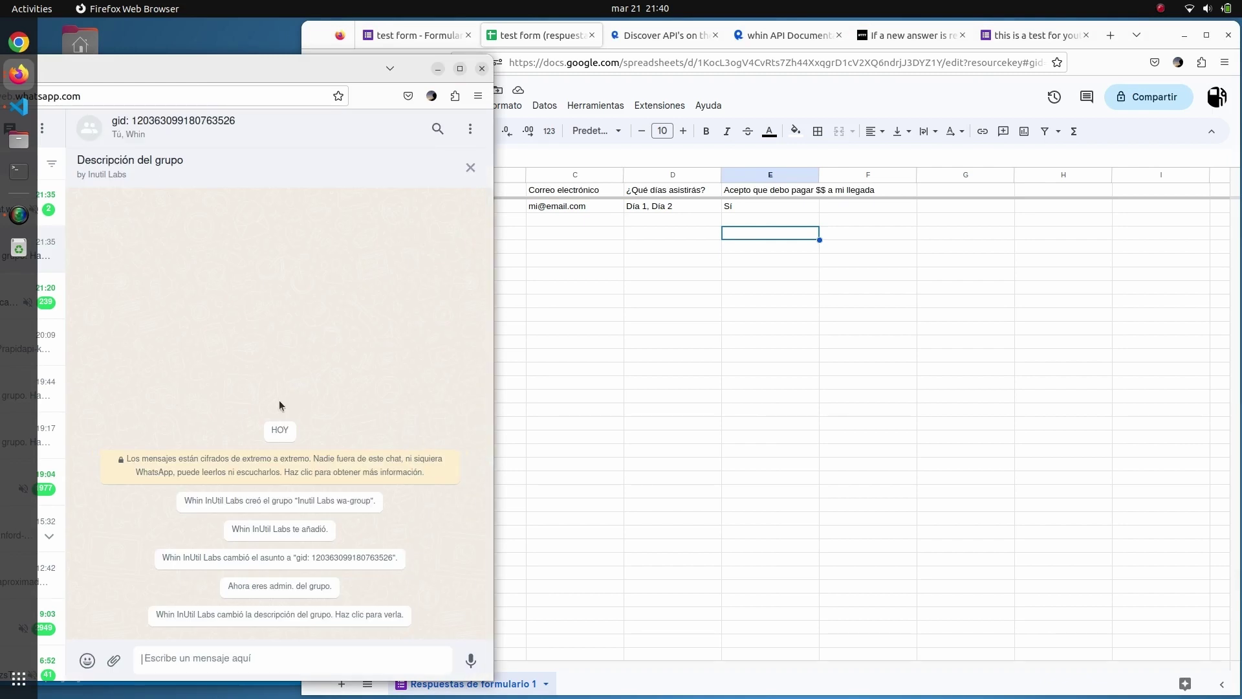
{"action": "left_click", "coordinate": [896, 40]}
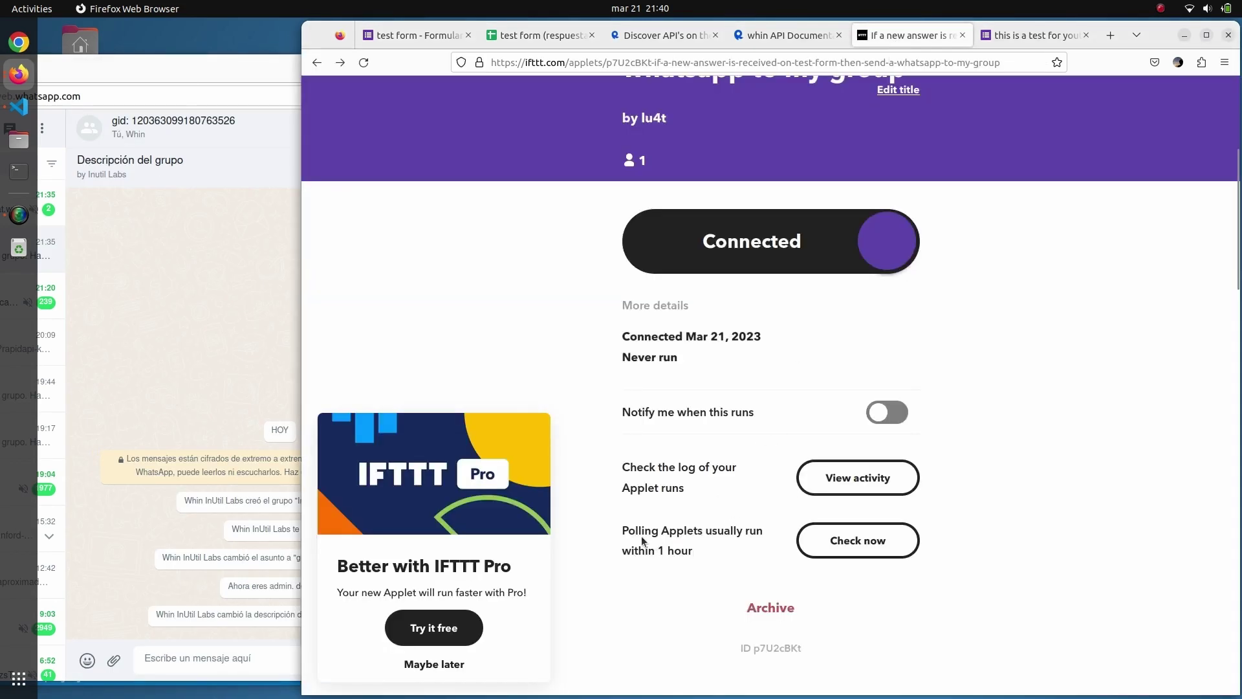
{"action": "mouse_move", "coordinate": [619, 534]}
{"action": "left_mouse_down"}
{"action": "mouse_move", "coordinate": [770, 647]}
{"action": "mouse_move", "coordinate": [704, 546]}
{"action": "mouse_move", "coordinate": [619, 544]}
{"action": "left_mouse_up"}
{"action": "left_click", "coordinate": [861, 541]}
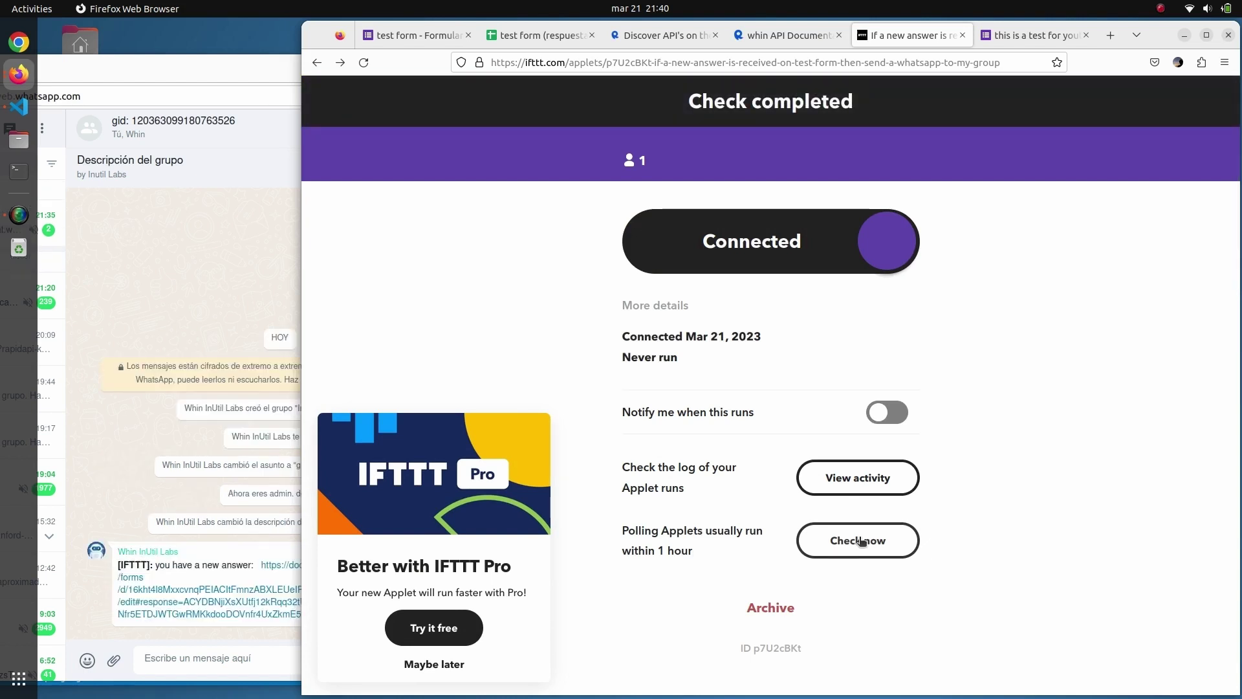
{"action": "left_click", "coordinate": [122, 448]}
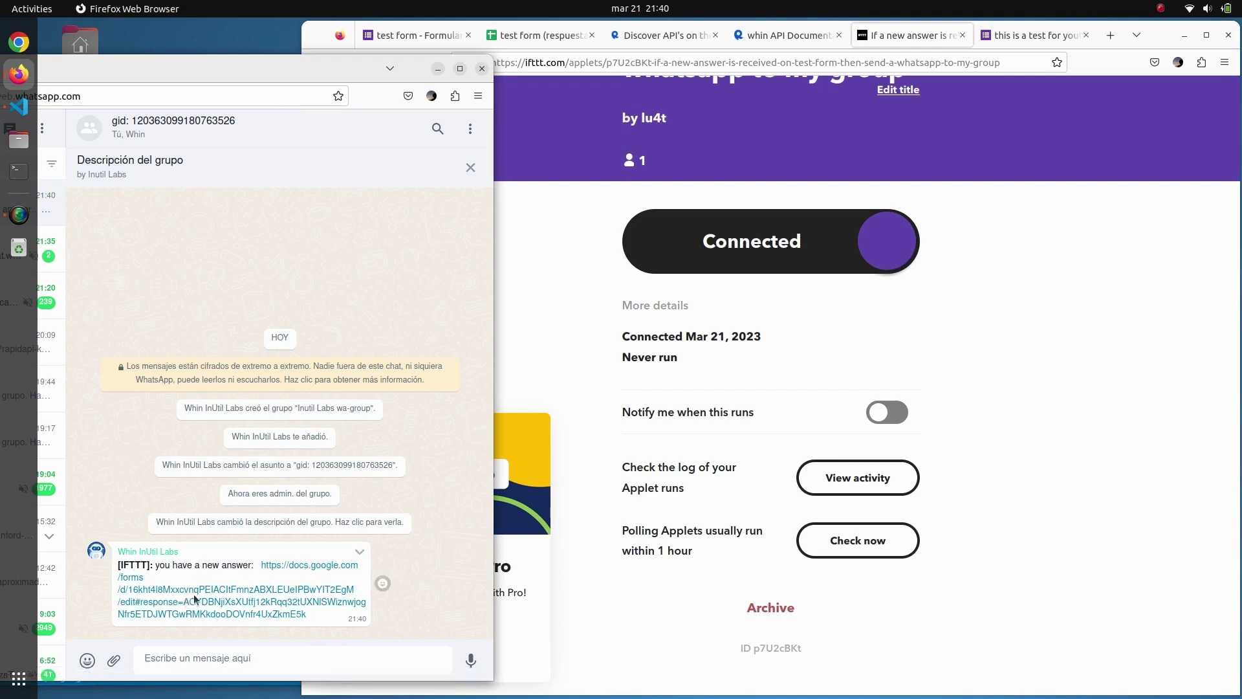
- Examine the IFTTT applet's activity log, including the details of the Google Forms trigger that ran
{"action": "left_click", "coordinate": [856, 476]}
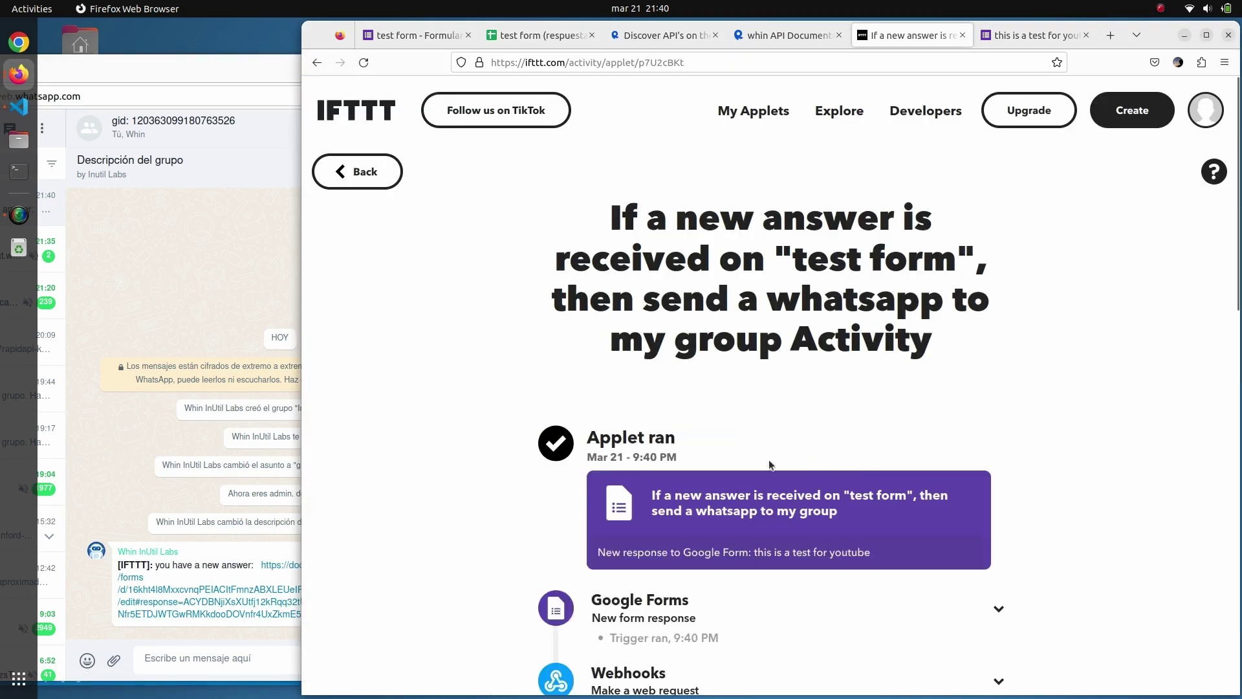
{"action": "scroll", "coordinate": [689, 461], "scroll_direction": "down", "scroll_amount": 3}
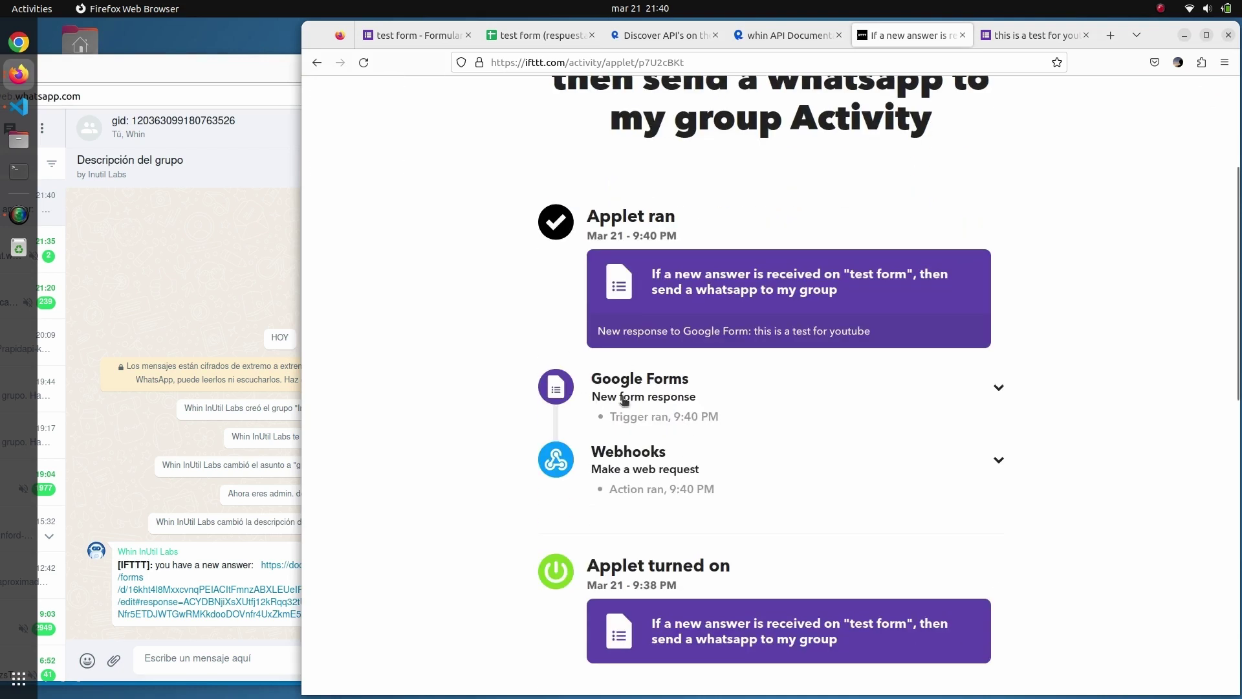
{"action": "left_click", "coordinate": [661, 457]}
{"action": "left_click", "coordinate": [662, 396]}
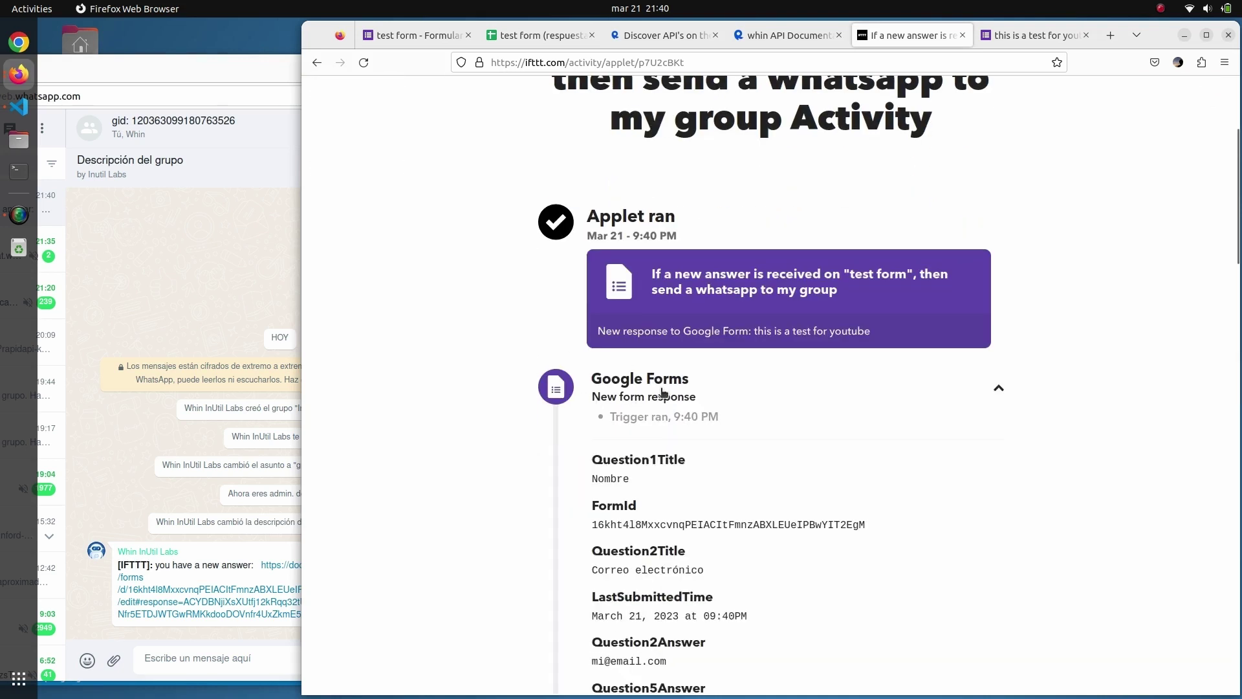
{"action": "scroll", "coordinate": [663, 391], "scroll_direction": "down", "scroll_amount": 1}
{"action": "scroll", "coordinate": [662, 392], "scroll_direction": "down", "scroll_amount": 6}
{"action": "scroll", "coordinate": [663, 391], "scroll_direction": "up", "scroll_amount": 9}
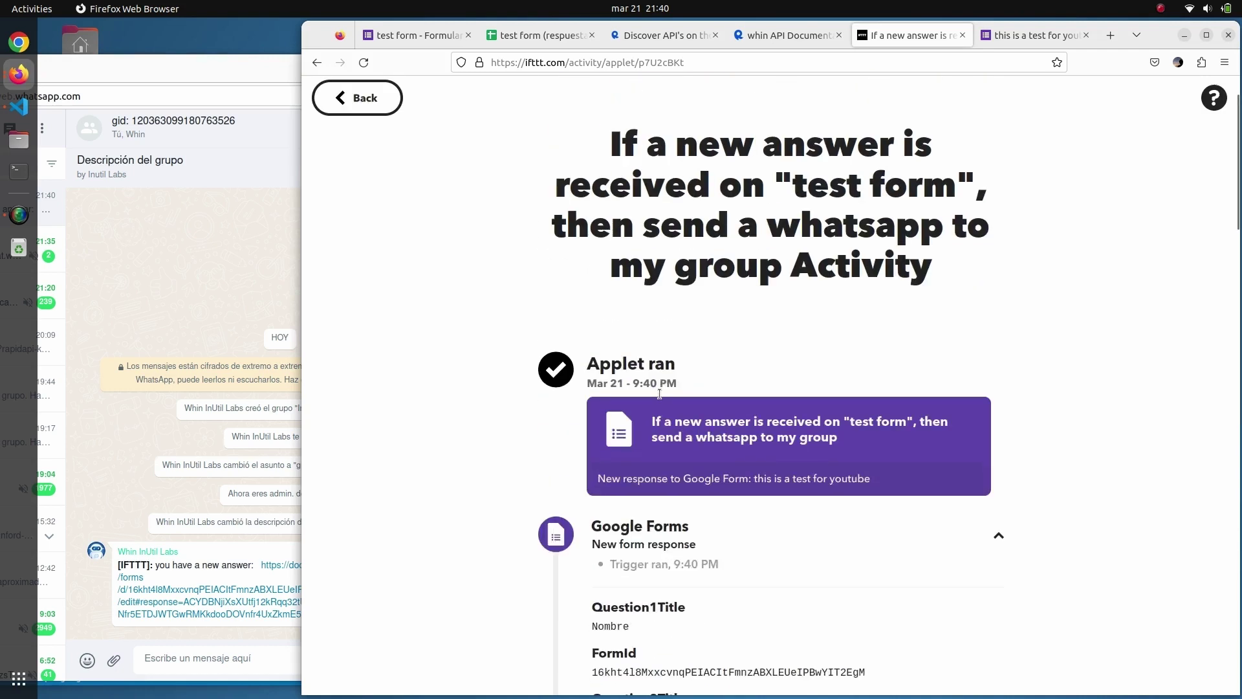
{"action": "left_click", "coordinate": [667, 546]}
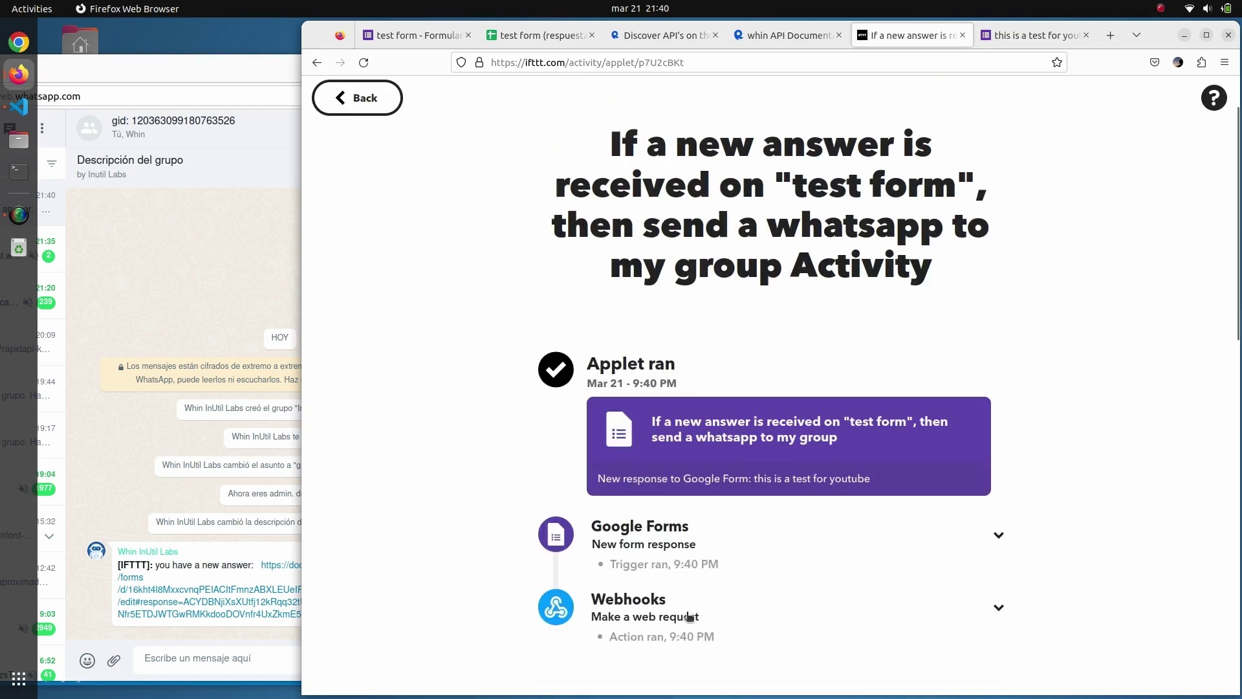
{"action": "scroll", "coordinate": [689, 616], "scroll_direction": "down", "scroll_amount": 2}
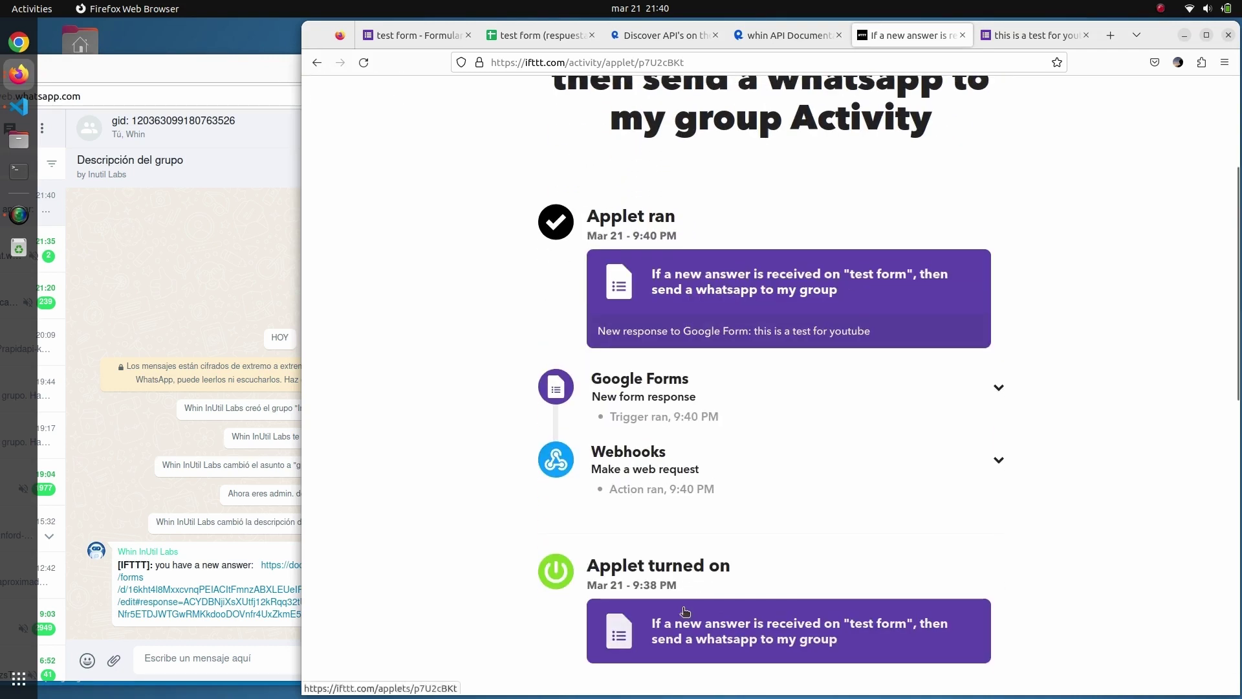
- Open the response link from the WhatsApp notification to view the individual form answer, and close its tab
{"action": "left_click", "coordinate": [114, 463]}
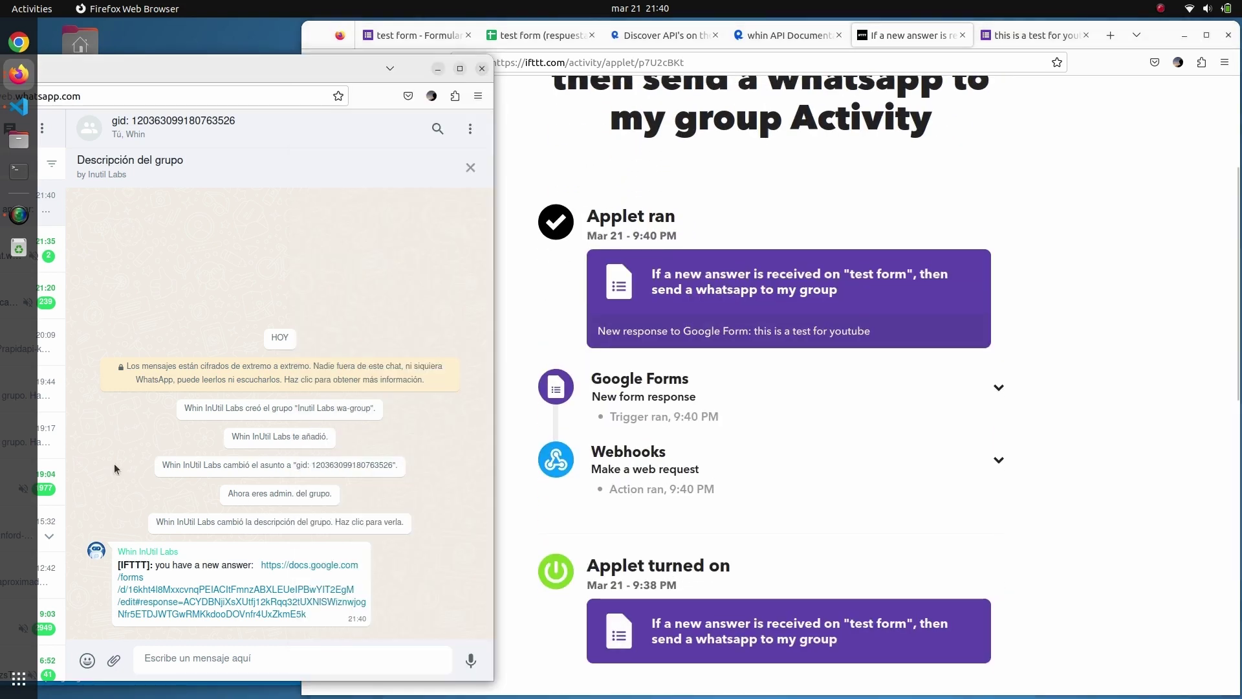
{"action": "left_click", "coordinate": [280, 590]}
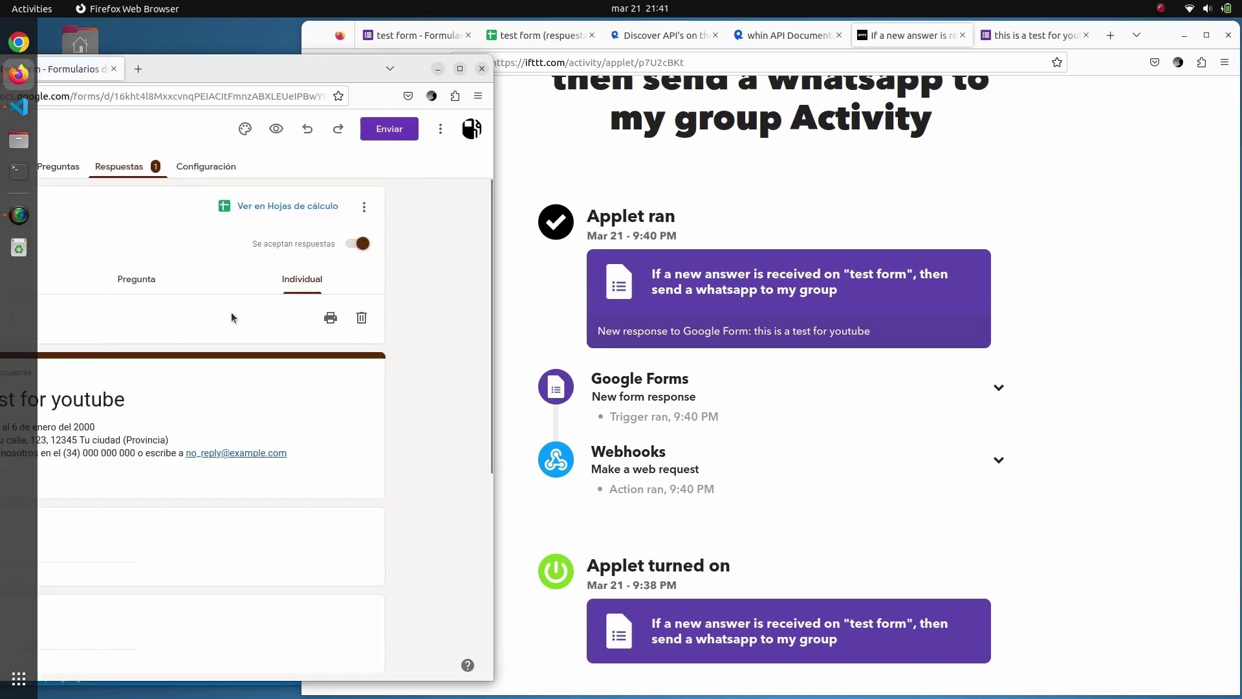
{"action": "left_click", "coordinate": [114, 68]}
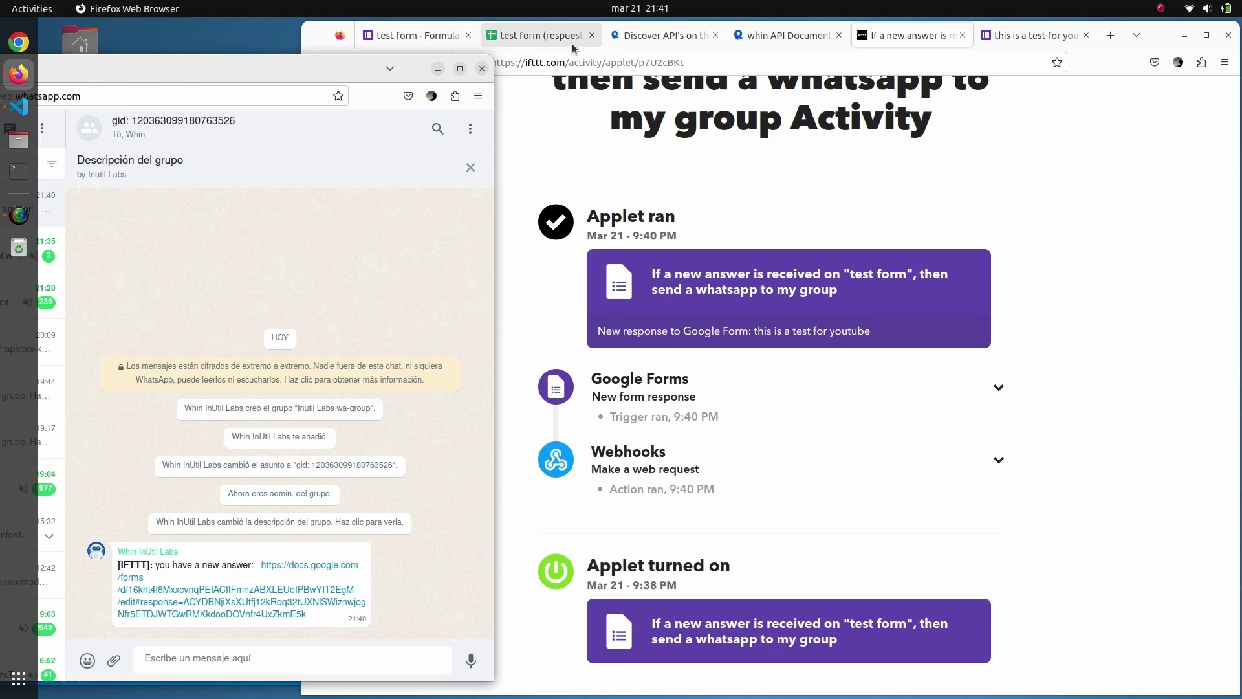
- Copy the test form's short link again and open the form in a new browser tab
{"action": "left_click", "coordinate": [414, 36]}
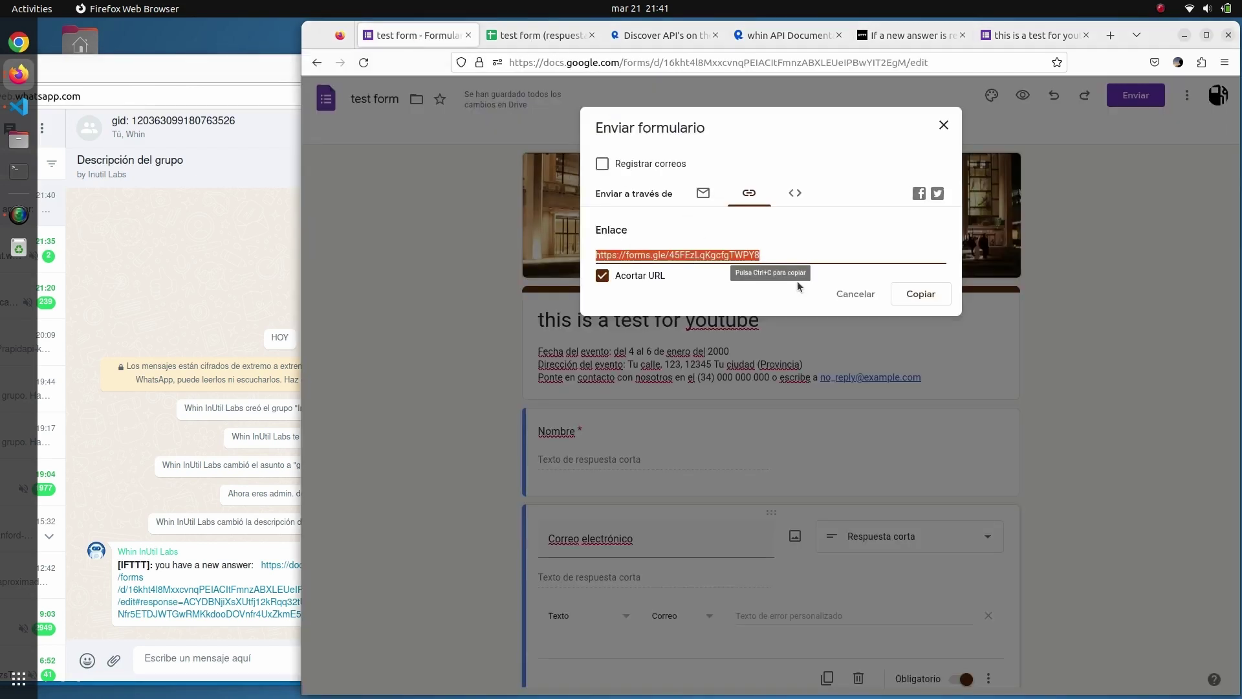
{"action": "left_click", "coordinate": [908, 295]}
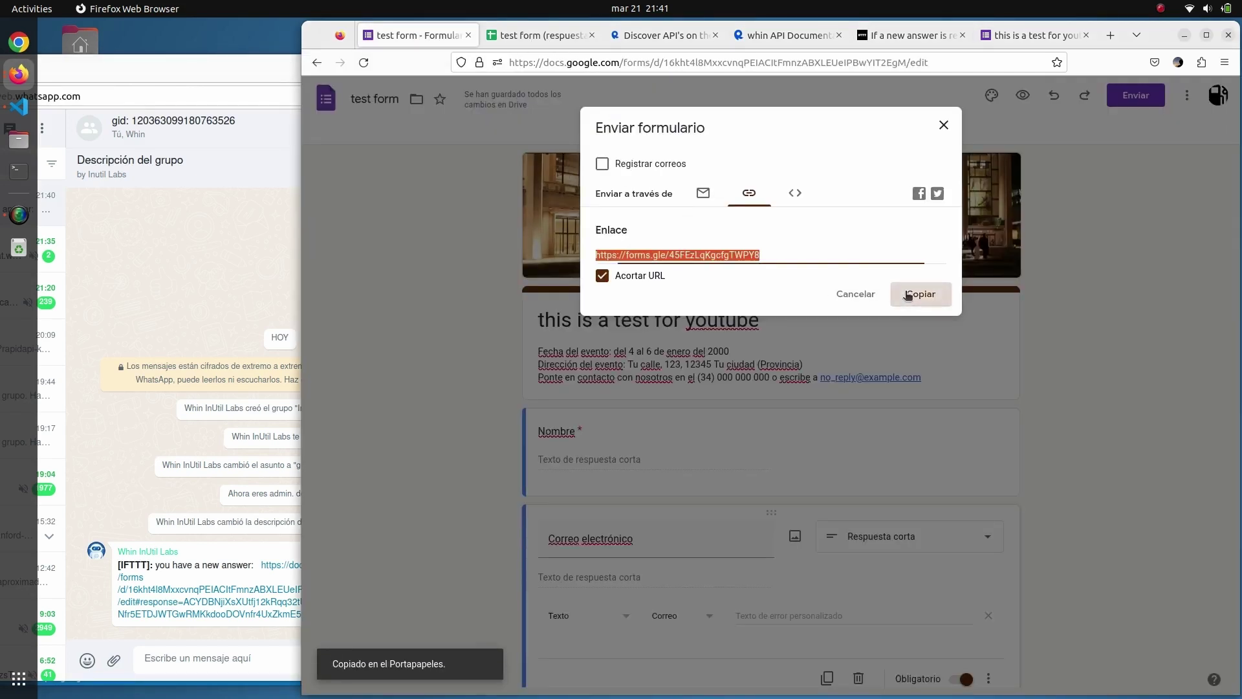
{"action": "left_click", "coordinate": [1110, 35]}
{"action": "left_click", "coordinate": [658, 56]}
{"action": "type", "text": "https://forms.gle/45FEzLqKgcfgTWPY8"}
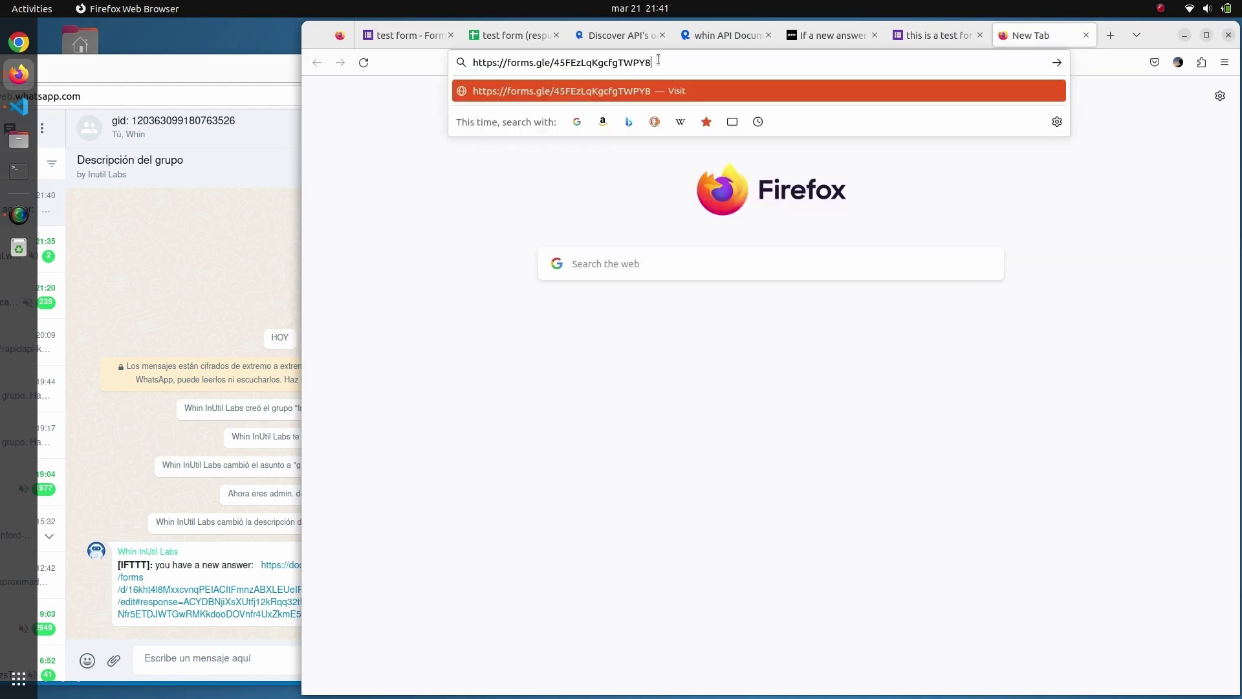
{"action": "key", "text": "Return"}
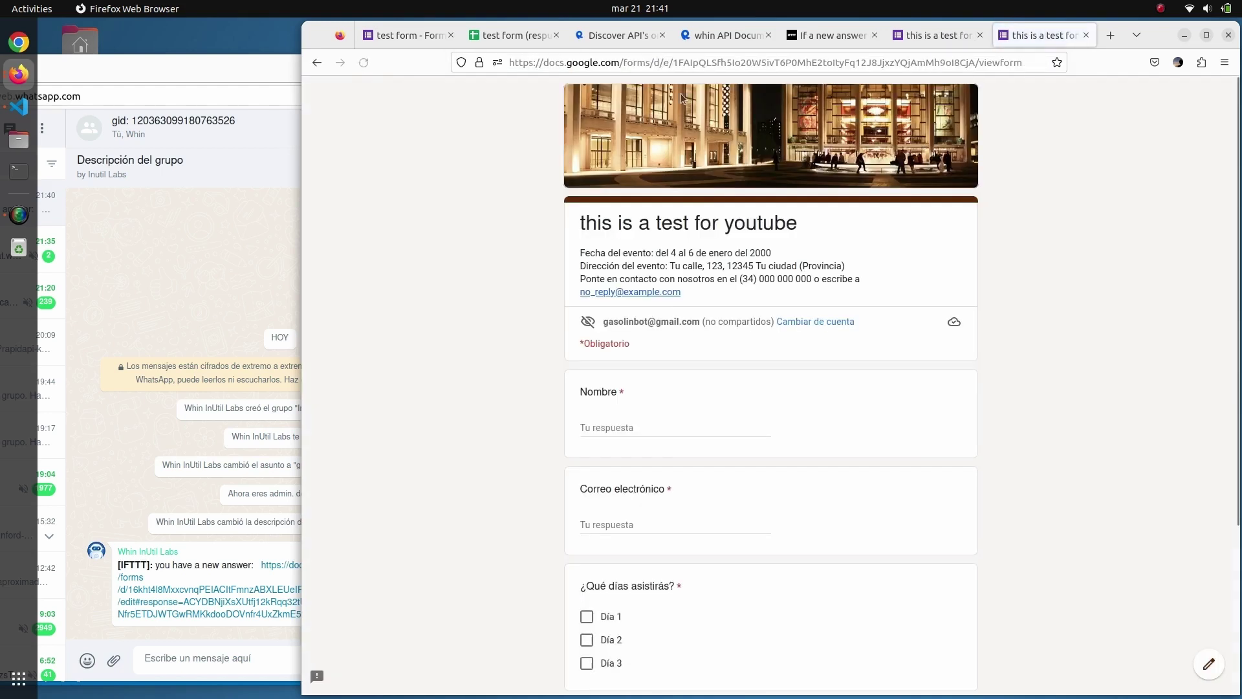
- Fill in "second answer" under Nombre and an e-mail address under Correo electrónico
{"action": "left_click", "coordinate": [648, 424]}
{"action": "type", "text": "seco"}
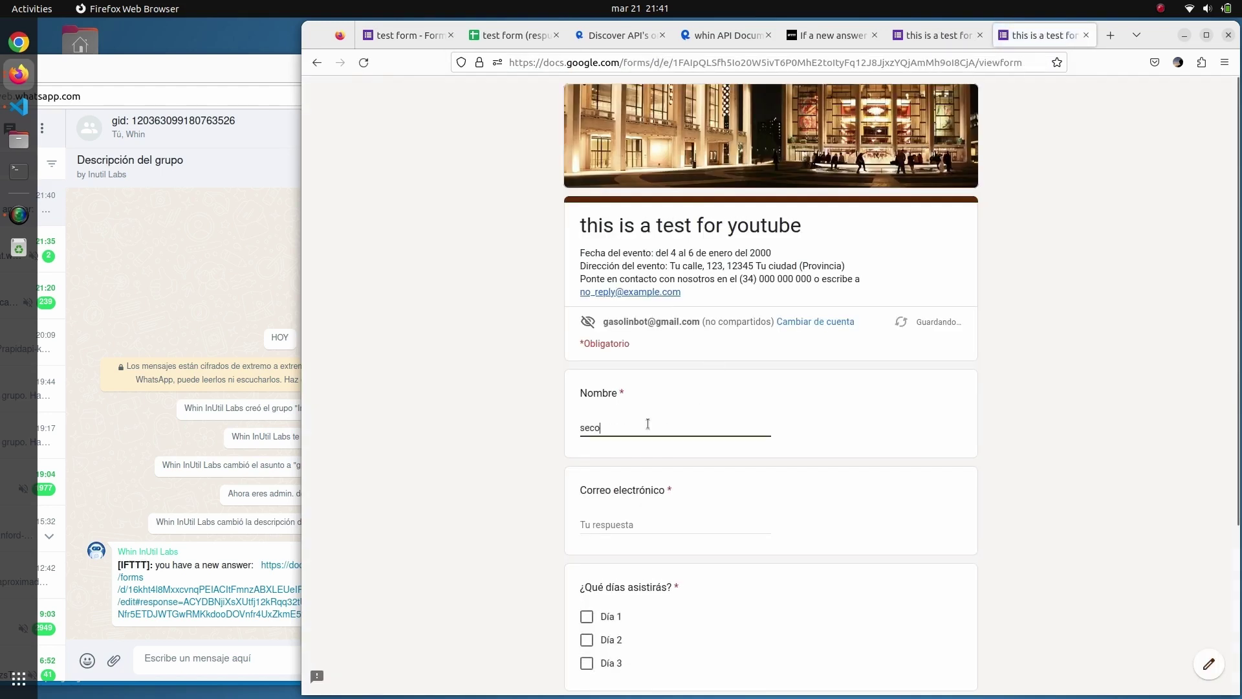
{"action": "type", "text": "nd answer"}
{"action": "left_click", "coordinate": [614, 524]}
{"action": "type", "text": "my@"}
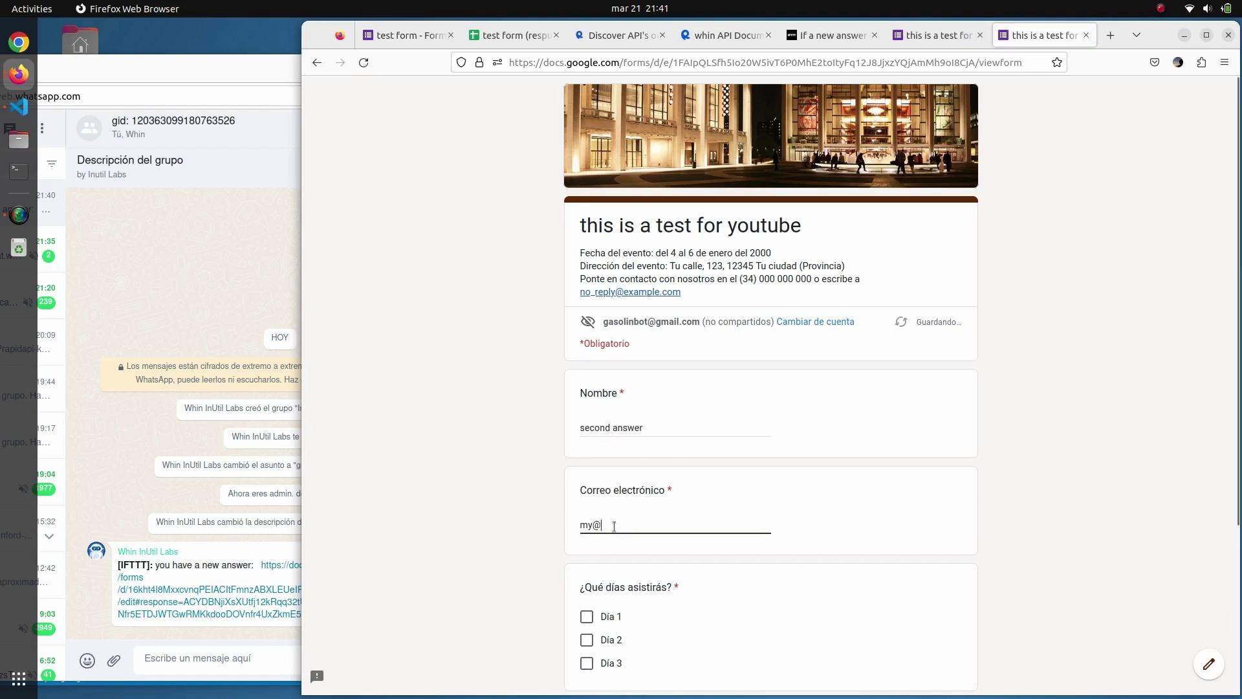
{"action": "type", "text": "email.c"}
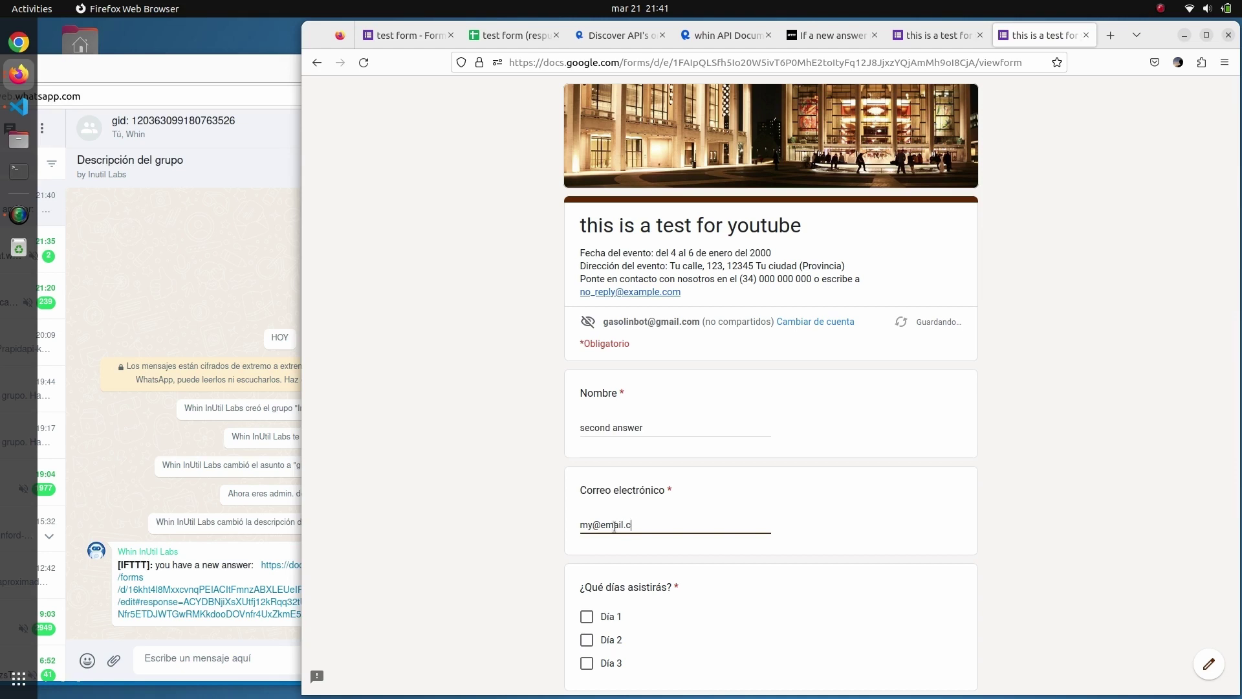
{"action": "type", "text": "om"}
- Select Día 1, Día 2 and Día 3 for attendance, accept the payment condition with Sí, and submit the form
{"action": "left_click", "coordinate": [587, 616]}
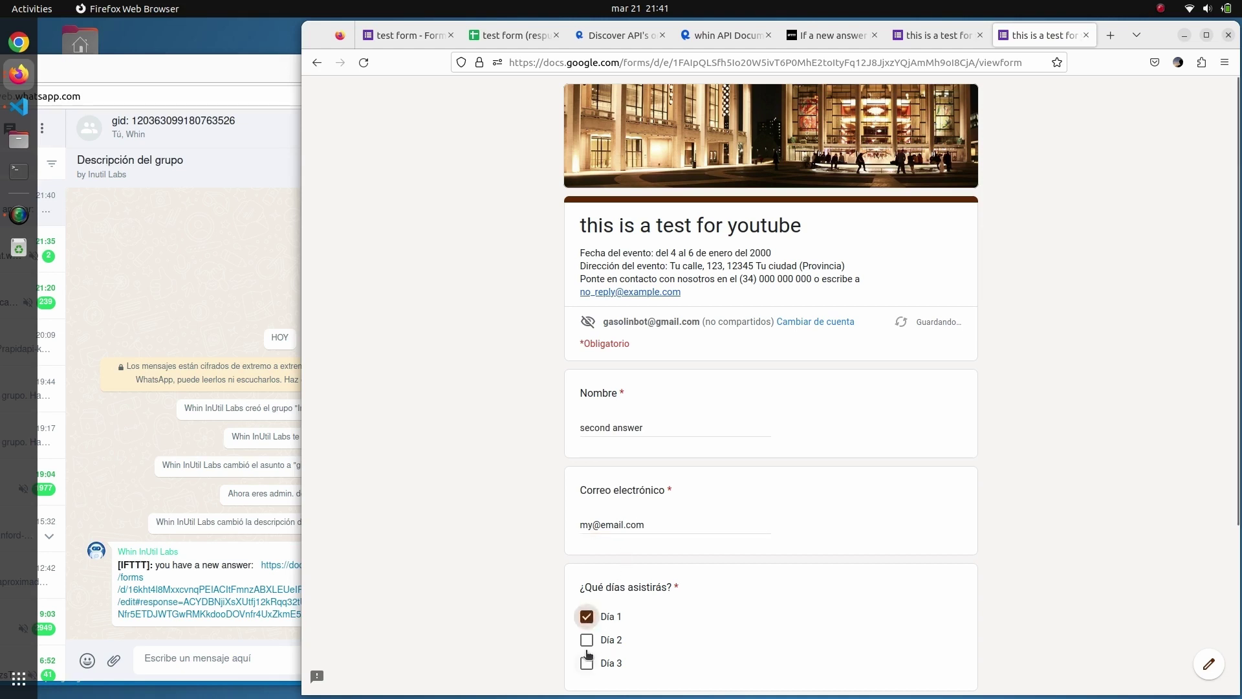
{"action": "left_click", "coordinate": [587, 640]}
{"action": "left_click", "coordinate": [586, 663]}
{"action": "scroll", "coordinate": [595, 615], "scroll_direction": "down", "scroll_amount": 3}
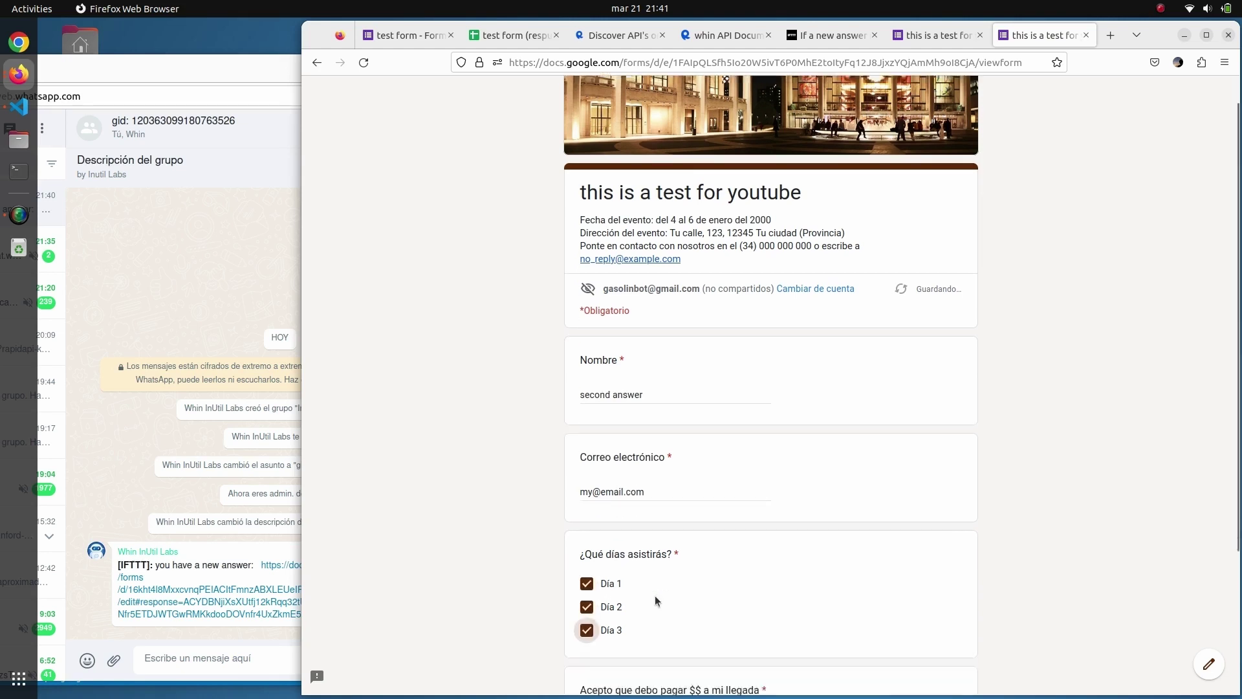
{"action": "left_click", "coordinate": [590, 535]}
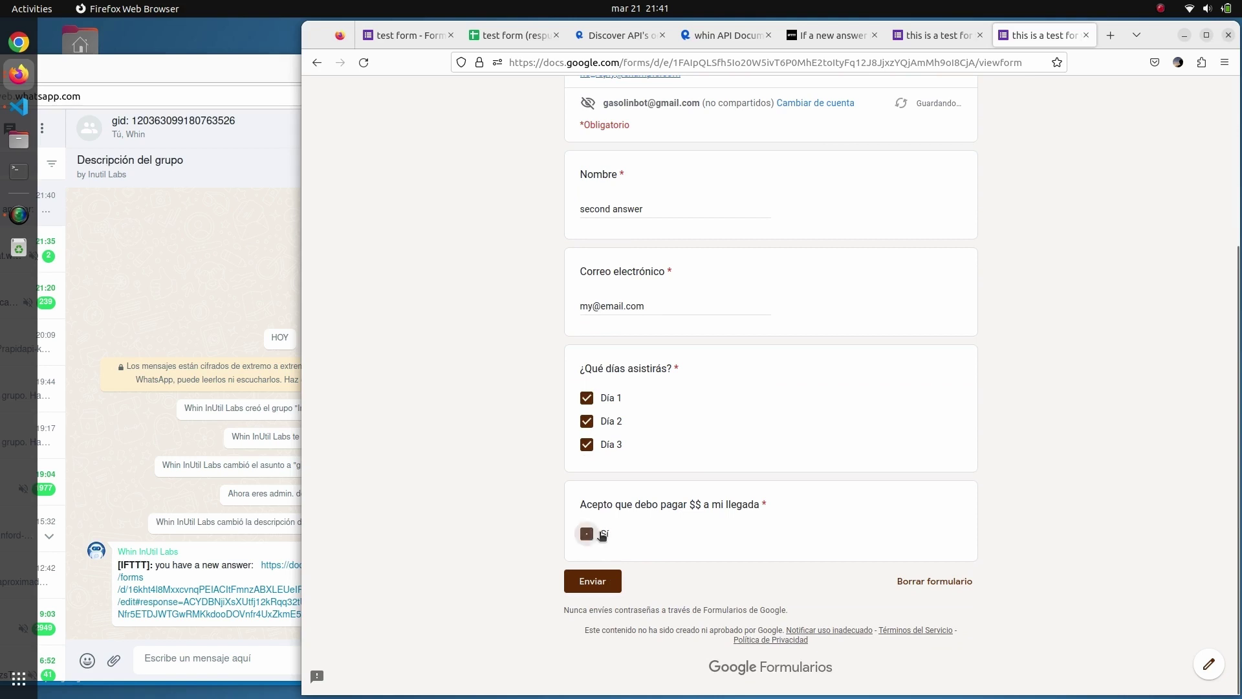
{"action": "left_click", "coordinate": [590, 581]}
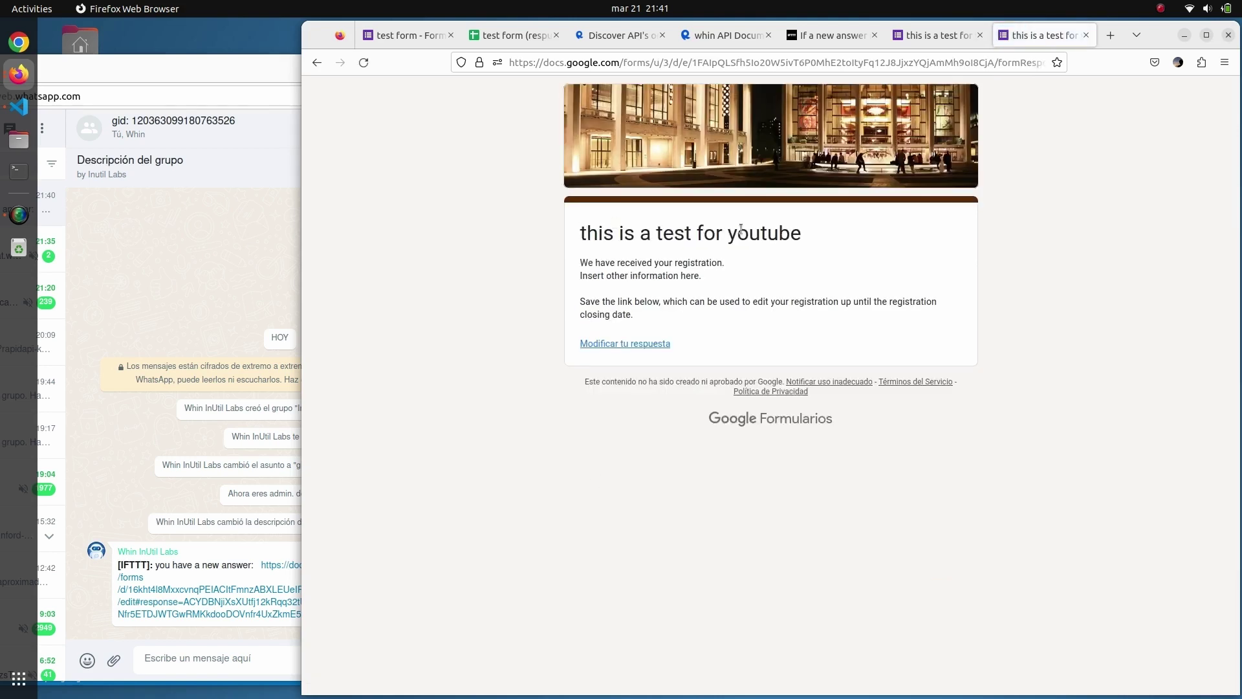
- Check the "test form (respuestas)" spreadsheet for the second answer's row
{"action": "left_click", "coordinate": [522, 40]}
{"action": "left_click_drag", "start_coordinate": [373, 221], "coordinate": [752, 220]}
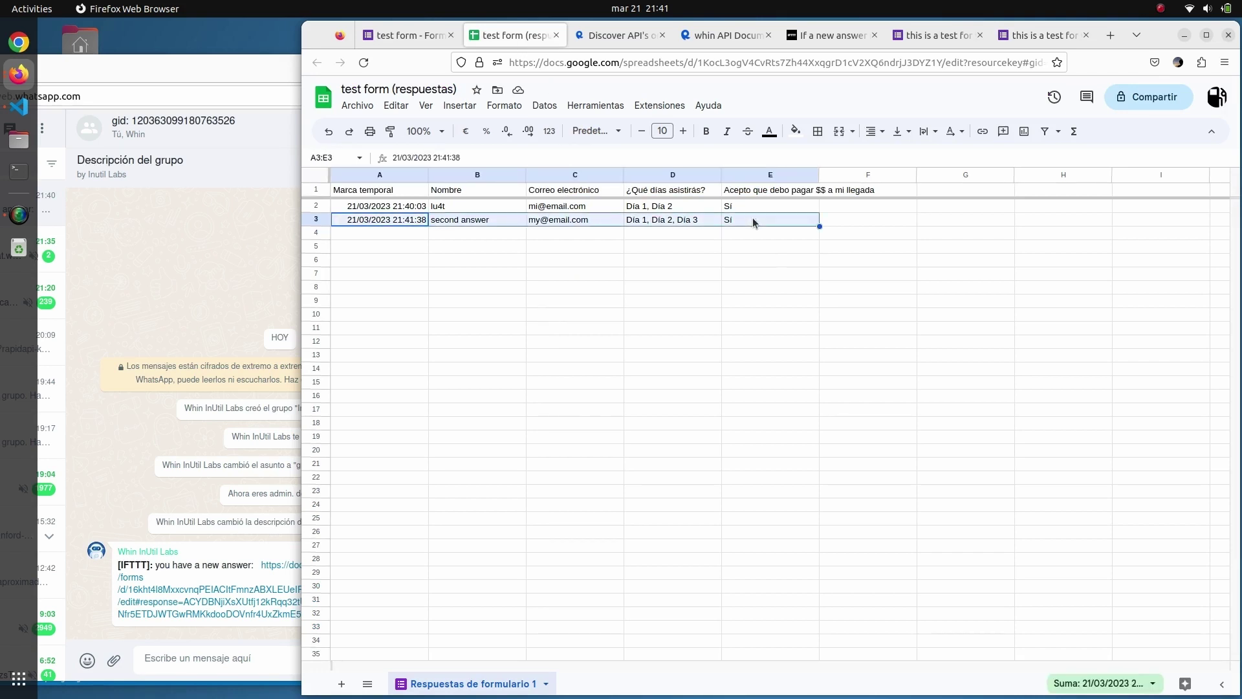
- Return from the IFTTT activity log to the applet's page and check the WhatsApp group for the second answer's notification
{"action": "left_click", "coordinate": [830, 39]}
{"action": "scroll", "coordinate": [566, 169], "scroll_direction": "up", "scroll_amount": 3}
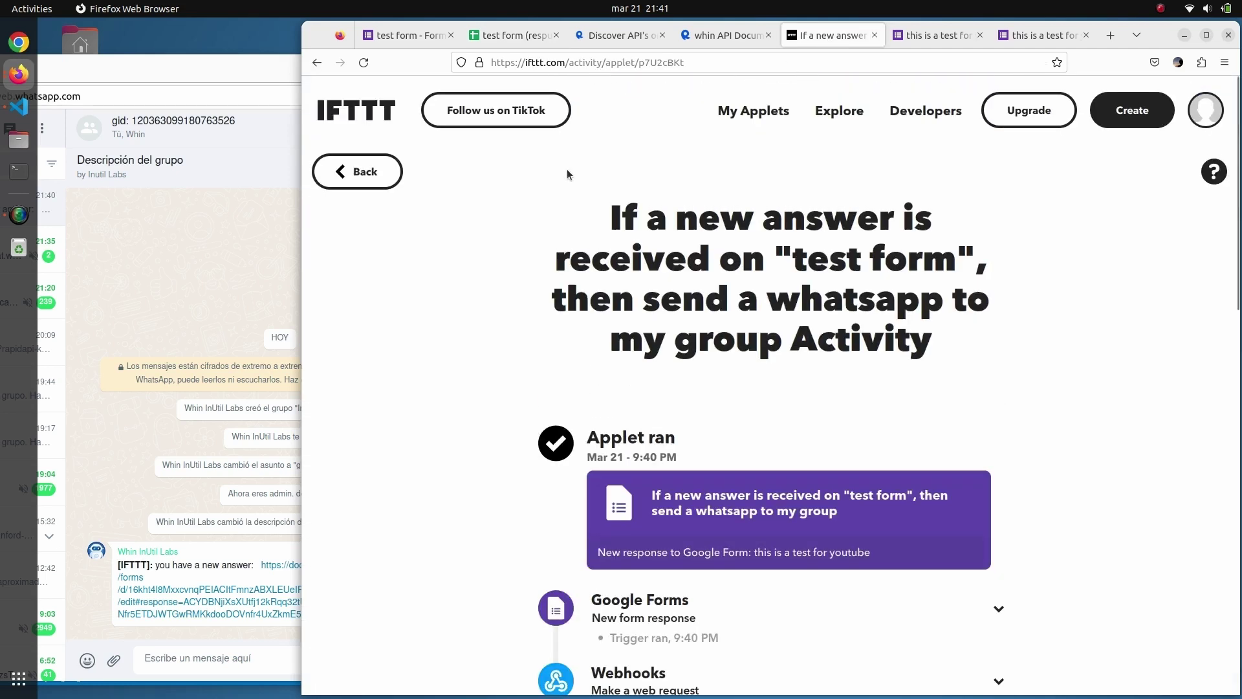
{"action": "left_click", "coordinate": [366, 174]}
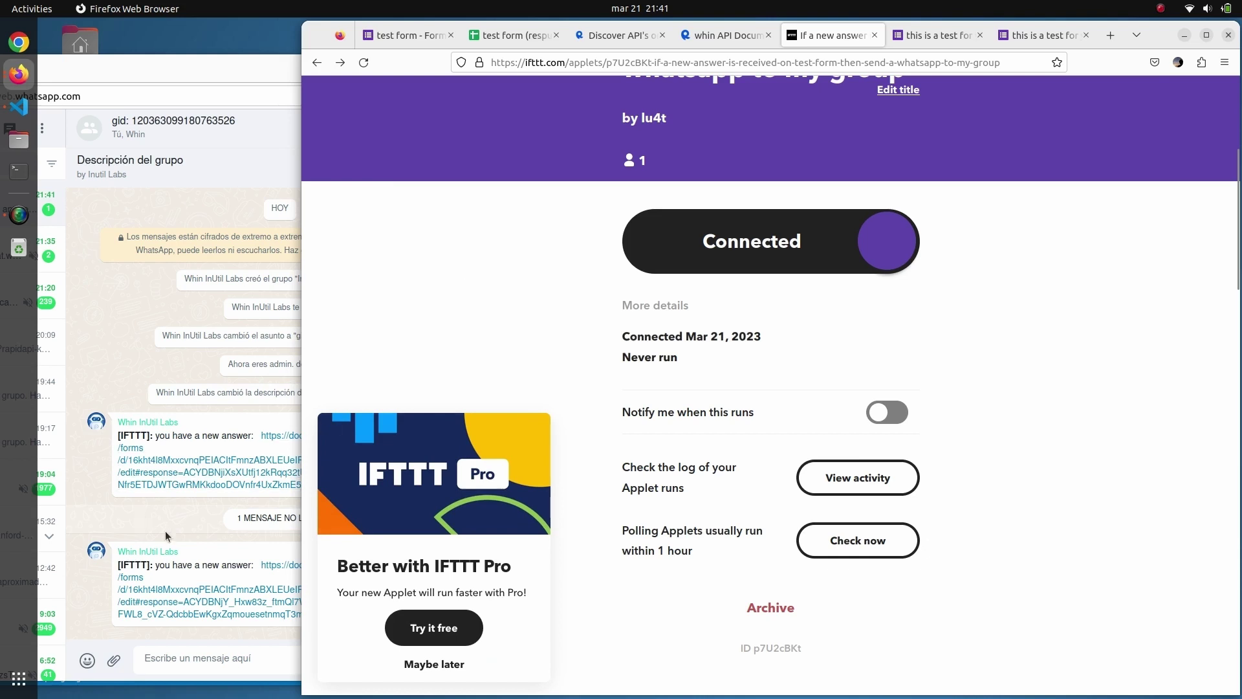
{"action": "left_click", "coordinate": [149, 515]}
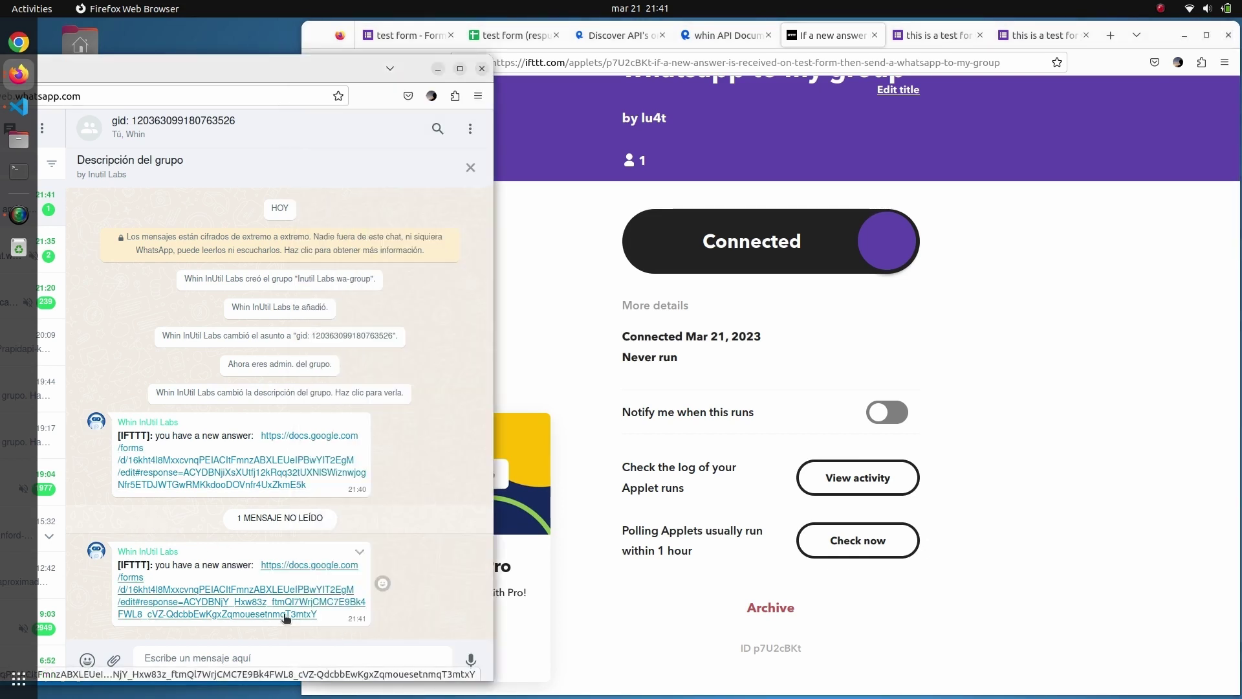
- Send the message "I hope you liked it..." with a flushed-face emoji at the end to the WhatsApp group
{"action": "left_click", "coordinate": [256, 658]}
{"action": "type", "text": "I"}
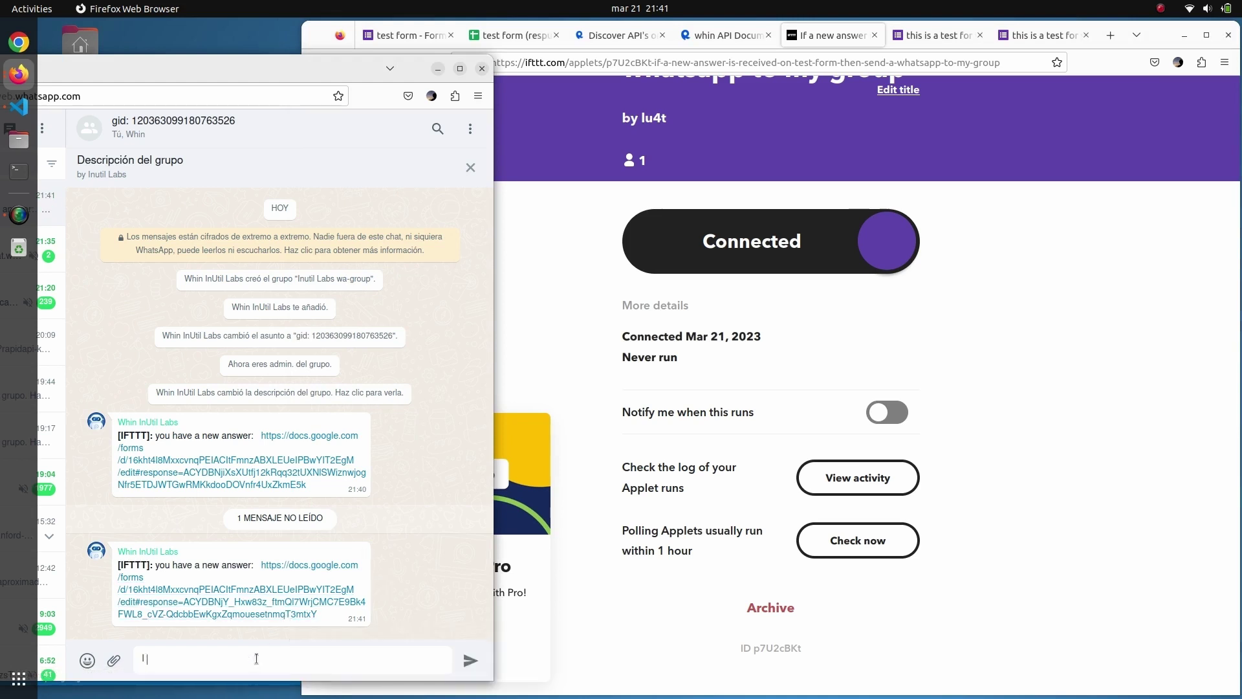
{"action": "type", "text": " hope you liked it..."}
{"action": "left_click", "coordinate": [87, 660]}
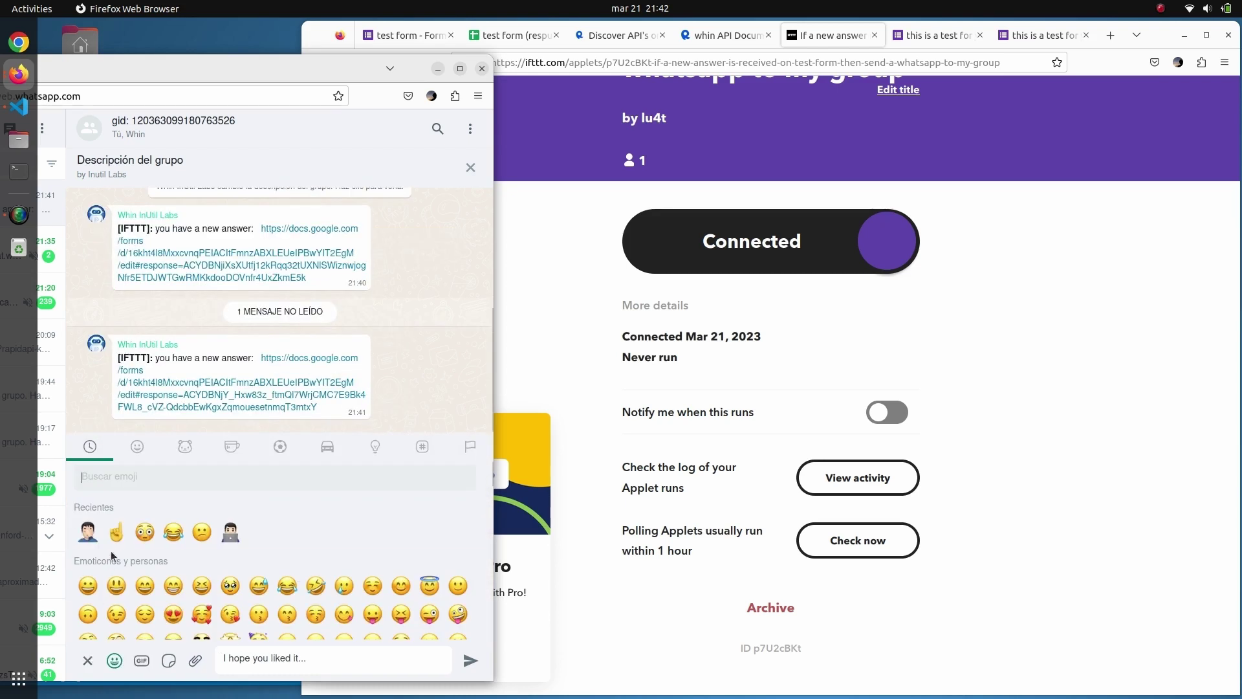
{"action": "left_click", "coordinate": [147, 537]}
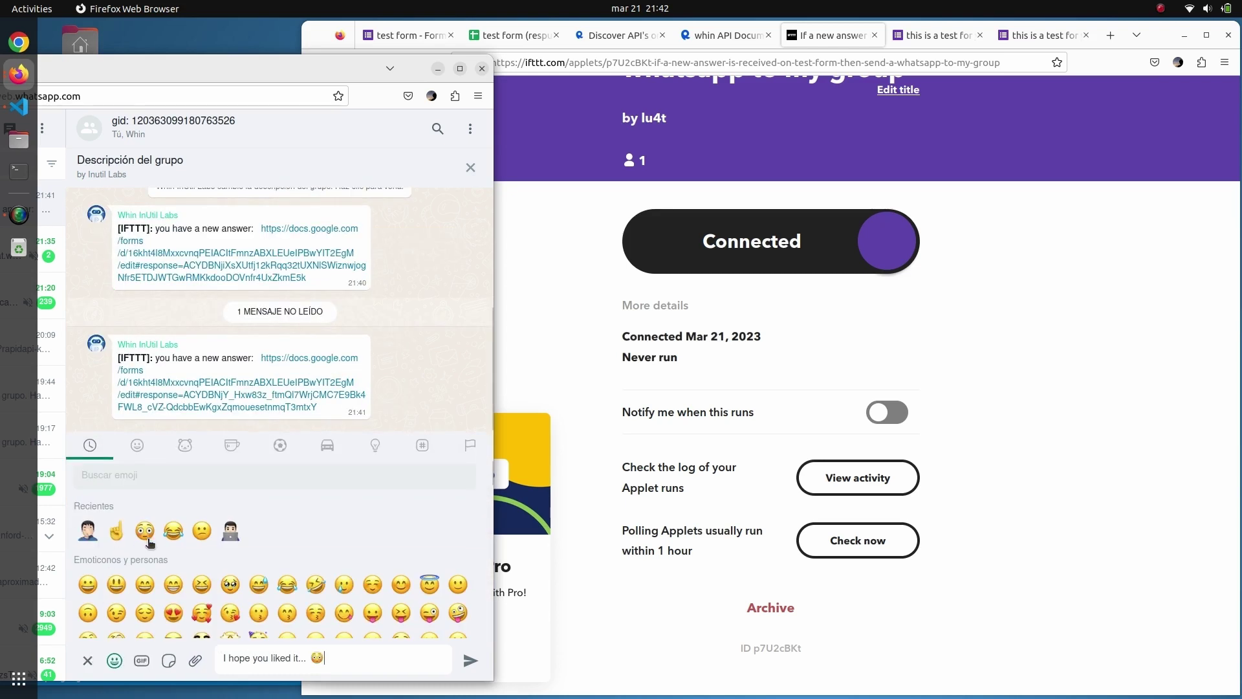
{"action": "key", "text": "Return"}
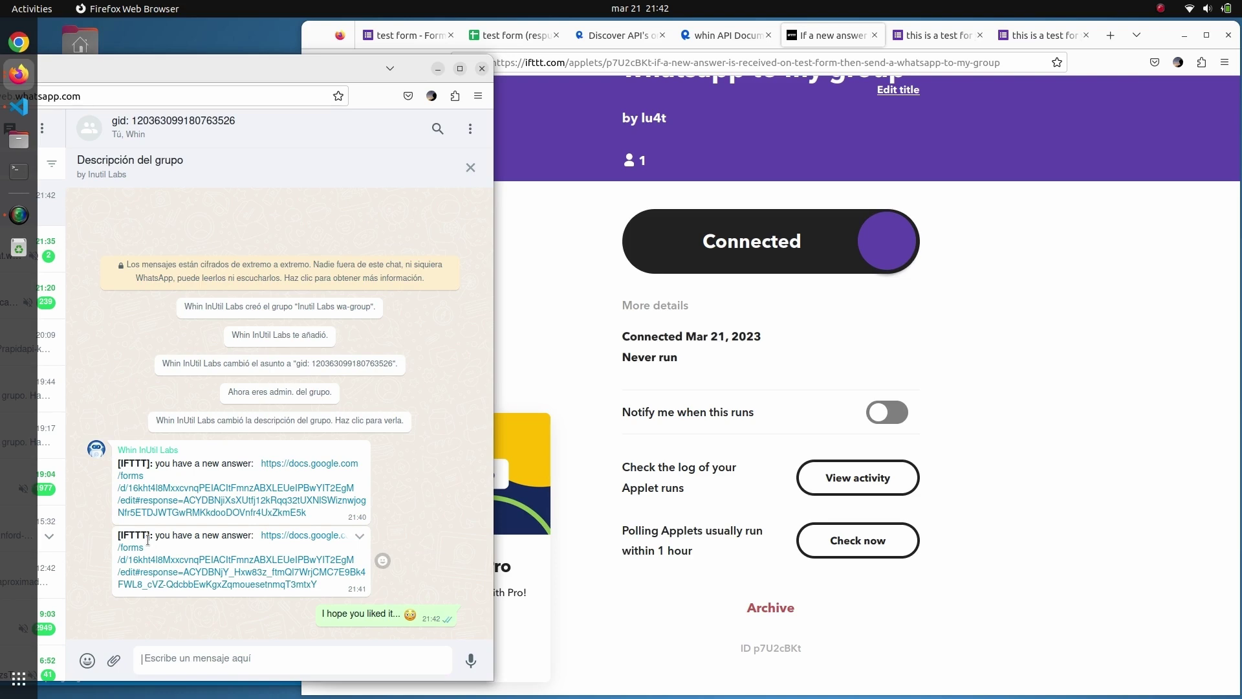